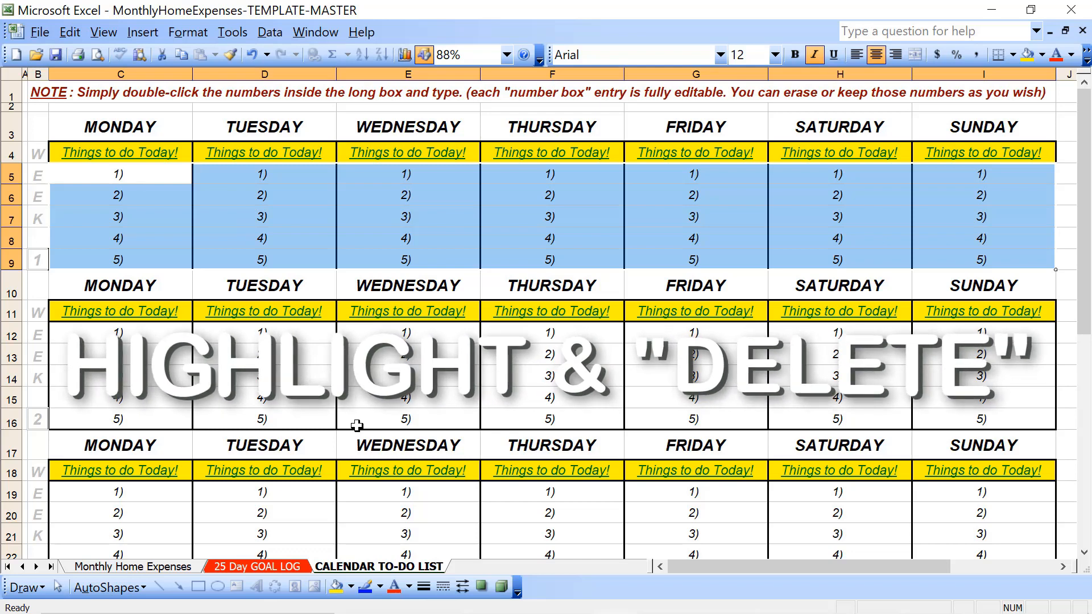
# Clear the numbered to-do entries for Monday through Sunday in the week 1 and week 2 blocks
pyautogui.press('Delete')
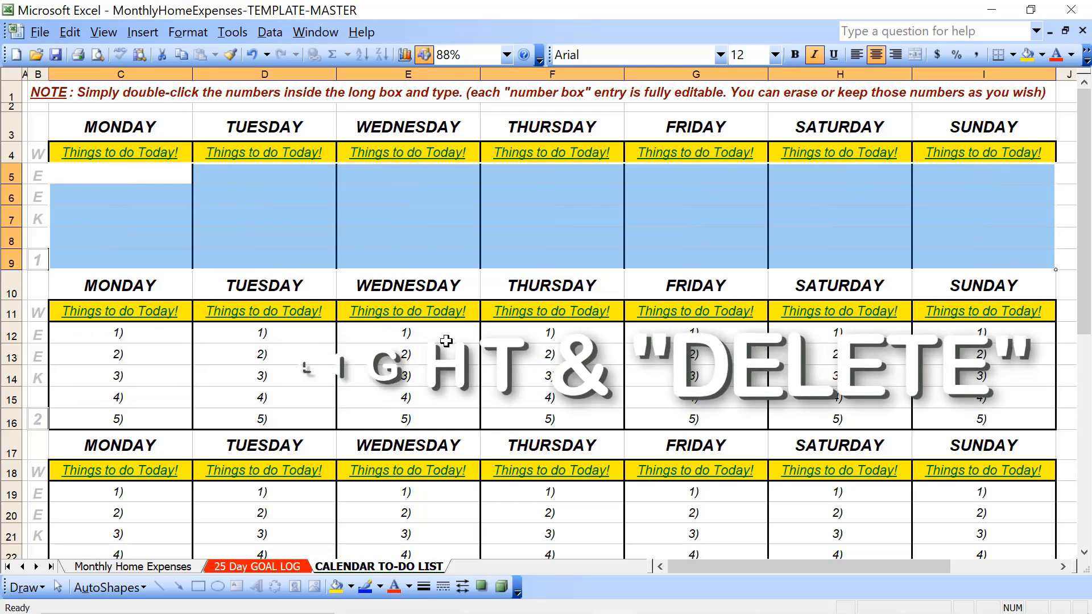
pyautogui.click(165, 337)
pyautogui.hotkey('shift', 'Down')
pyautogui.hotkey('shift', 'Down')
pyautogui.hotkey('shift', 'Down')
pyautogui.hotkey('shift', 'Down')
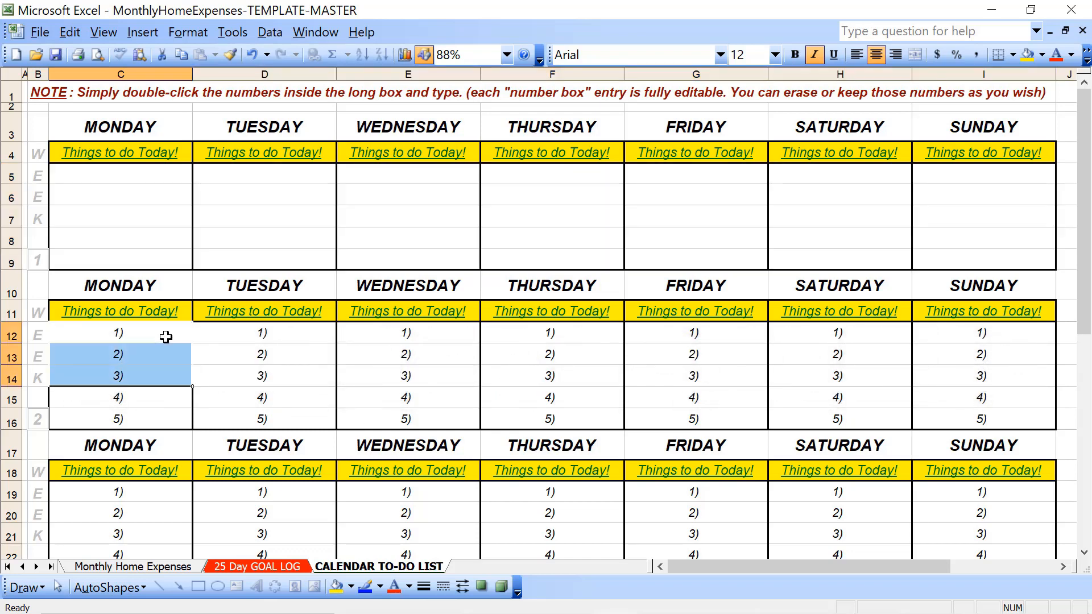
pyautogui.hotkey('shift', 'Right')
pyautogui.hotkey('shift', 'Right')
pyautogui.hotkey('shift', 'Right')
pyautogui.hotkey('shift', 'Right')
pyautogui.hotkey('shift', 'Right')
pyautogui.hotkey('shift', 'Right')
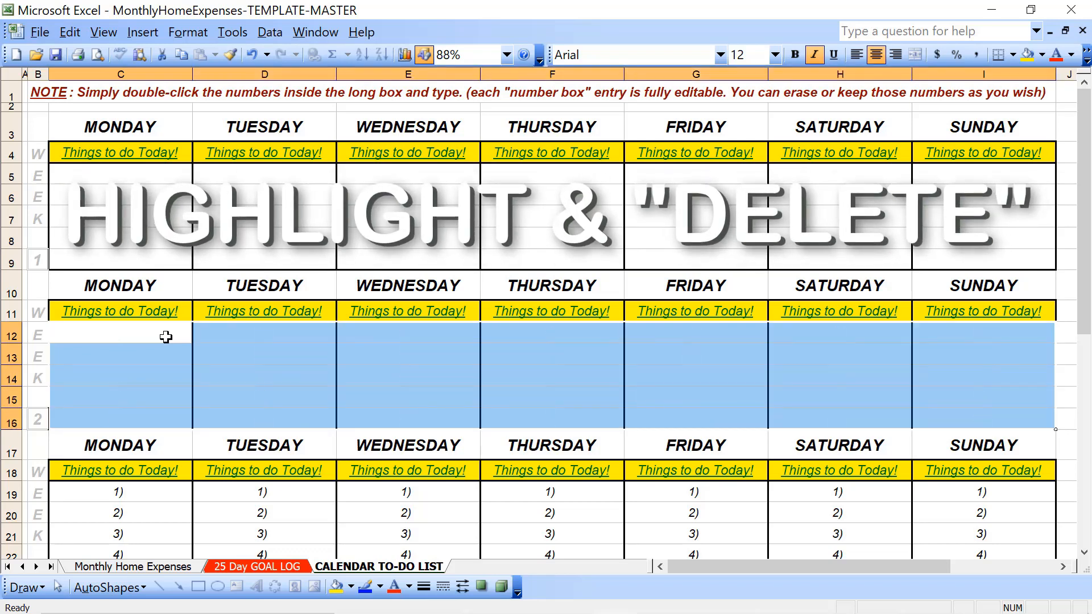
pyautogui.press('Delete')
pyautogui.click(166, 337)
# Clear the numbered to-do entries for Monday through Sunday in the week 3 block
pyautogui.scroll(-4, 165, 337)
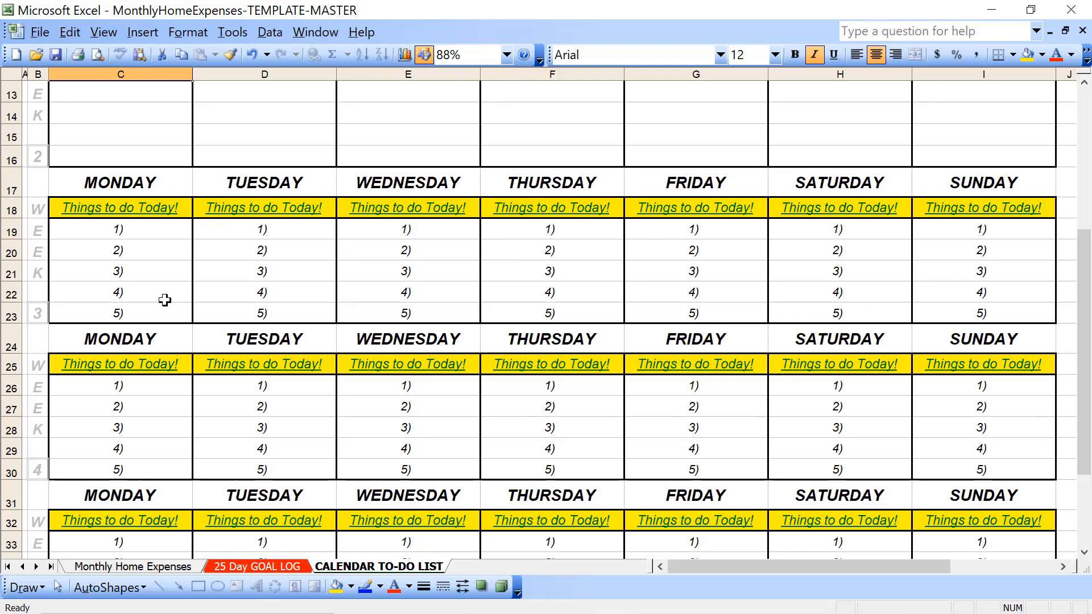
pyautogui.click(153, 228)
pyautogui.hotkey('shift', 'Down')
pyautogui.hotkey('shift', 'Down')
pyautogui.hotkey('shift', 'Down')
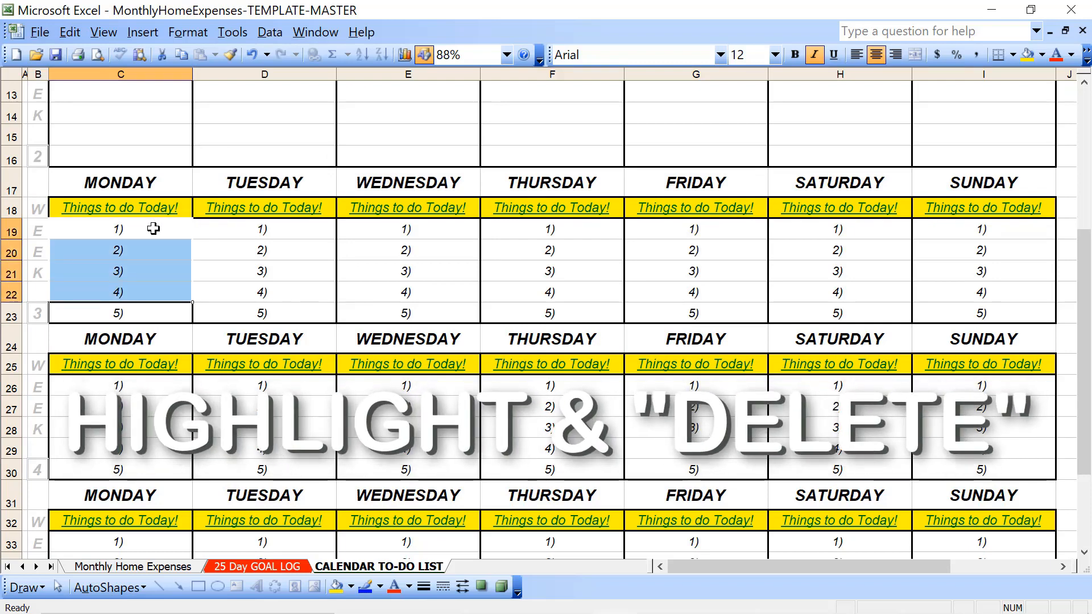
pyautogui.hotkey('shift', 'Down')
pyautogui.hotkey('shift', 'Right')
pyautogui.hotkey('shift', 'Right')
pyautogui.hotkey('shift', 'Right')
pyautogui.hotkey('shift', 'Right')
pyautogui.hotkey('shift', 'Right')
pyautogui.hotkey('shift', 'Right')
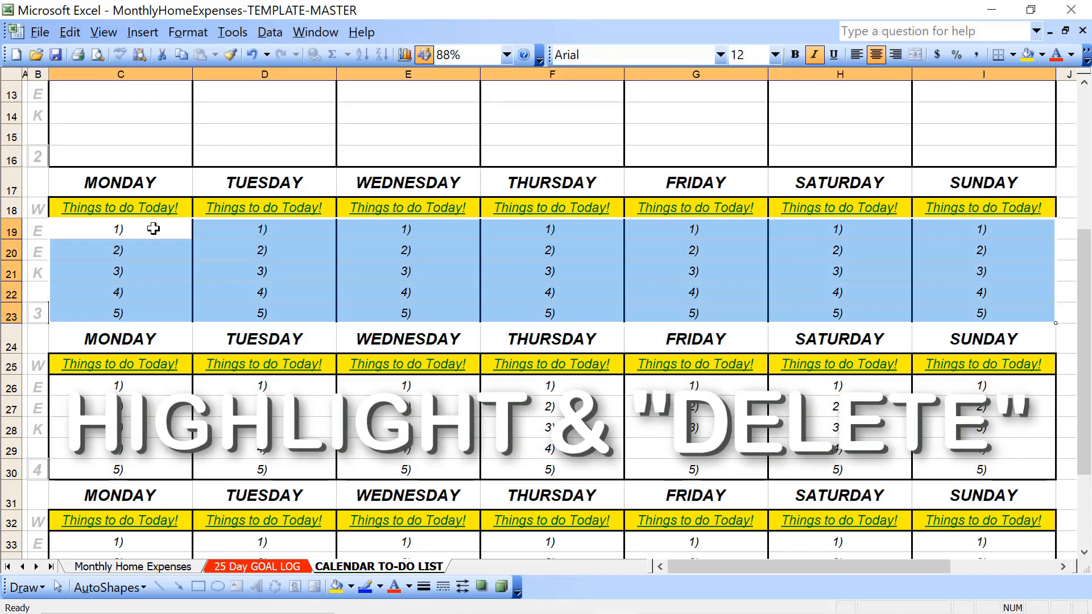
pyautogui.press('Delete')
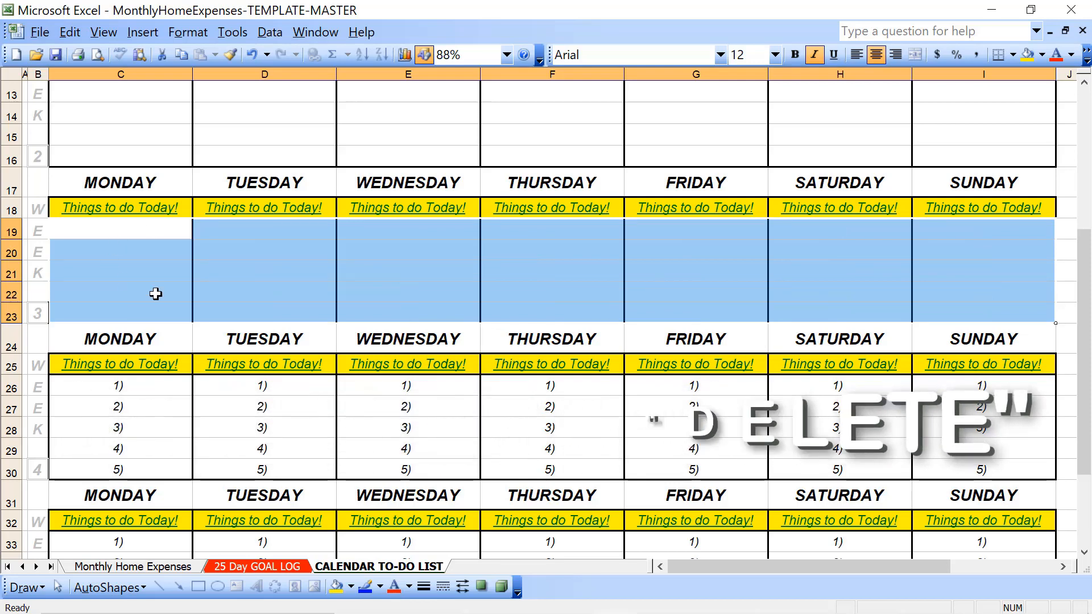
# Clear the numbered to-do entries for Monday through Sunday in the week 4 block
pyautogui.click(115, 392)
pyautogui.hotkey('shift', 'Down')
pyautogui.hotkey('shift', 'Down')
pyautogui.hotkey('shift', 'Down')
pyautogui.hotkey('shift', 'Down')
pyautogui.hotkey('shift', 'Right')
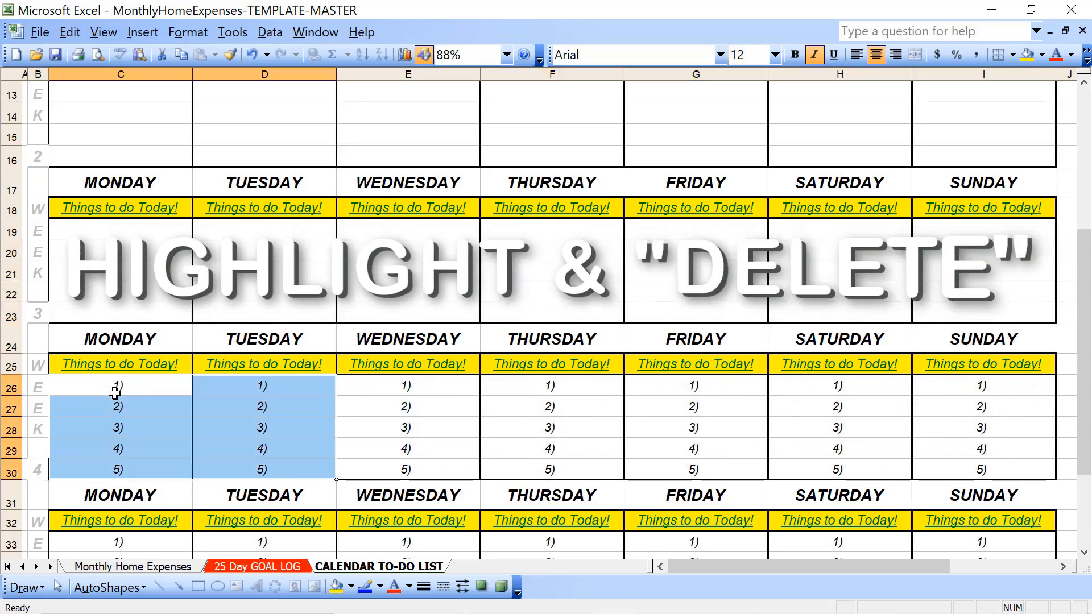
pyautogui.hotkey('shift', 'Right')
pyautogui.hotkey('shift', 'Right')
pyautogui.hotkey('shift', 'Right')
pyautogui.hotkey('shift', 'Right')
pyautogui.hotkey('shift', 'Right')
pyautogui.press('Delete')
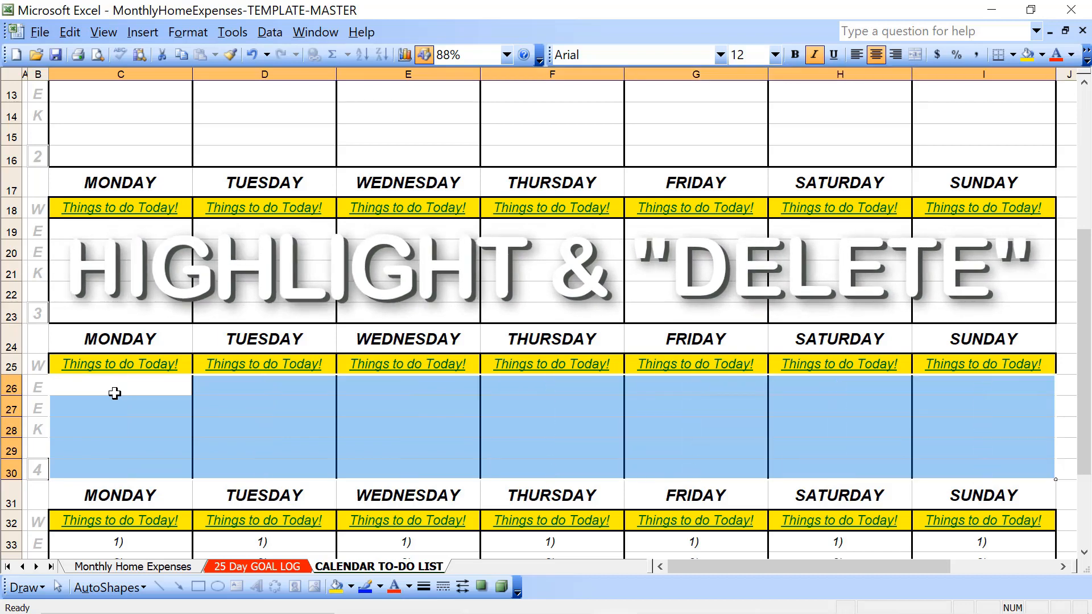
# Clear the numbered to-do entries for Monday through Sunday in the week 5 block
pyautogui.scroll(-4, 114, 392)
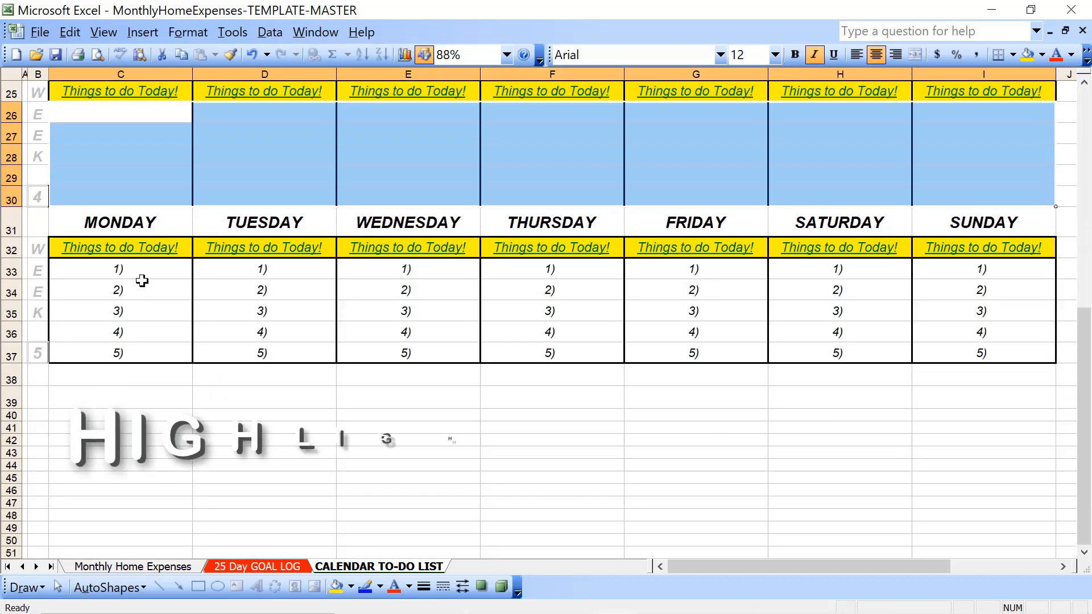
pyautogui.click(141, 273)
pyautogui.hotkey('shift', 'Down')
pyautogui.hotkey('shift', 'Down')
pyautogui.hotkey('shift', 'Down')
pyautogui.hotkey('shift', 'Down')
pyautogui.hotkey('shift', 'Right')
pyautogui.hotkey('shift', 'Right')
pyautogui.hotkey('shift', 'Right')
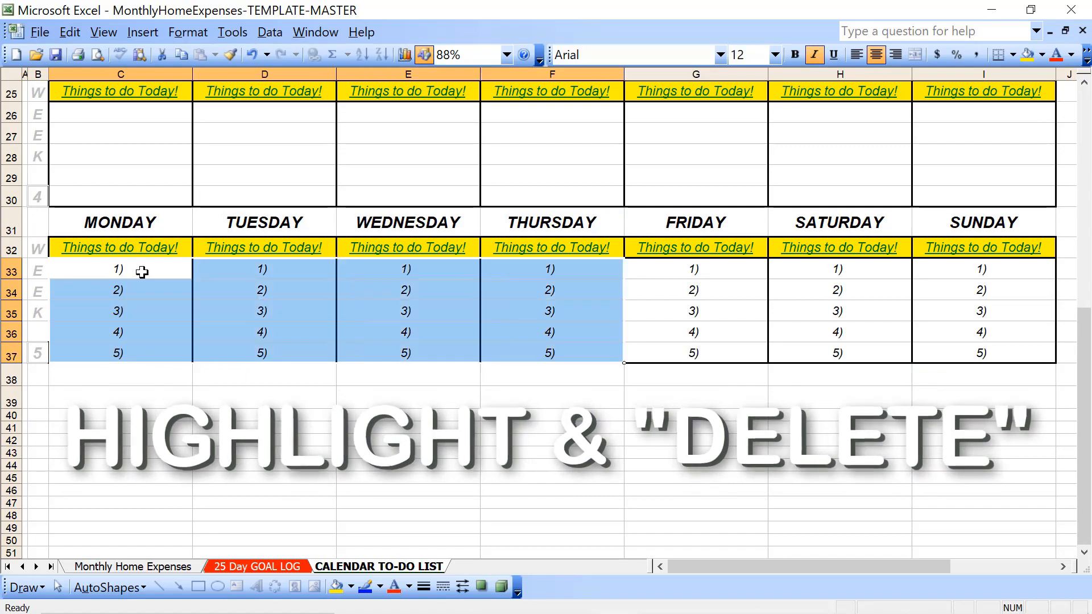
pyautogui.hotkey('shift', 'Right')
pyautogui.hotkey('shift', 'Right')
pyautogui.hotkey('shift', 'Right')
pyautogui.press('Delete')
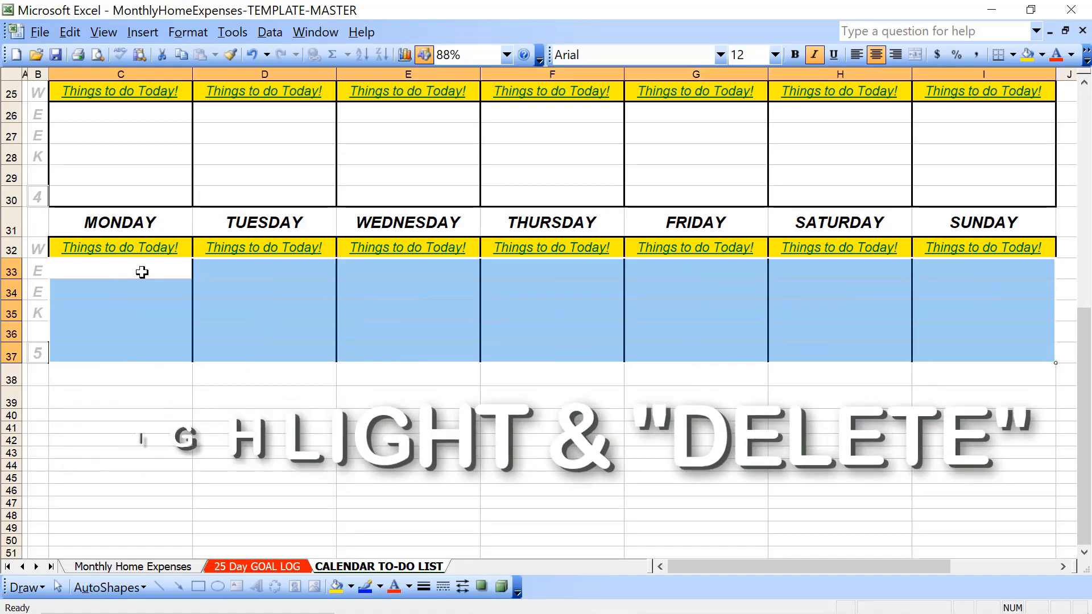
# Check in the system calendar which weekday February 1, 2023 falls on
pyautogui.press('Up')
pyautogui.press('Up')
pyautogui.press('Up')
pyautogui.press('Up')
pyautogui.press('Up')
pyautogui.press('Up')
pyautogui.press('Up')
pyautogui.press('Up')
pyautogui.press('Up')
pyautogui.press('Up')
pyautogui.press('Up')
pyautogui.press('Up')
pyautogui.press('Up')
pyautogui.press('Up')
pyautogui.press('Up')
pyautogui.press('Up')
pyautogui.press('Up')
pyautogui.press('Up')
pyautogui.press('Up')
pyautogui.press('Up')
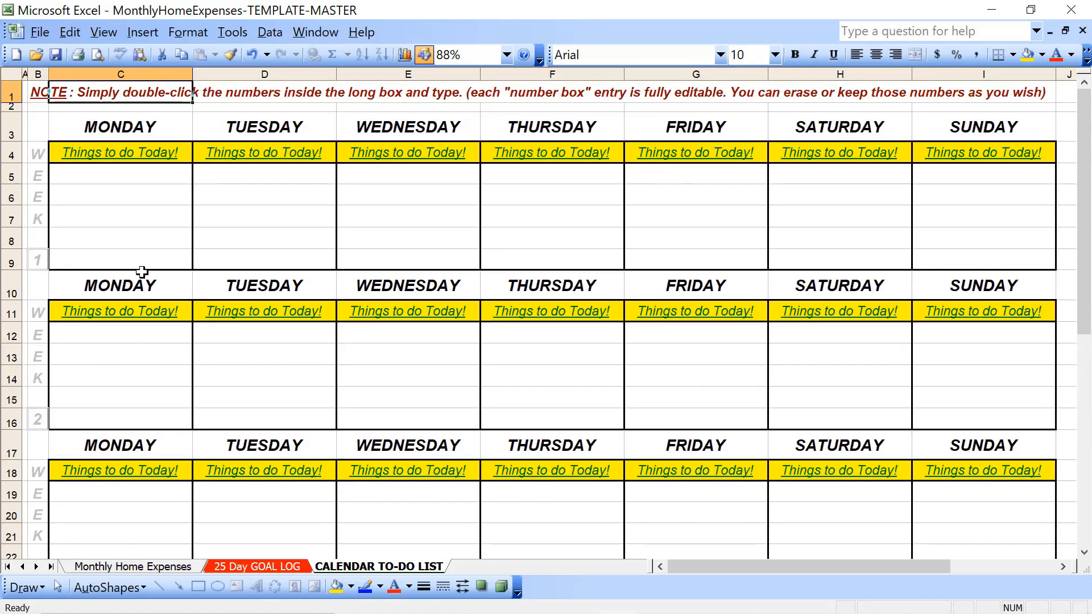
pyautogui.click(156, 180)
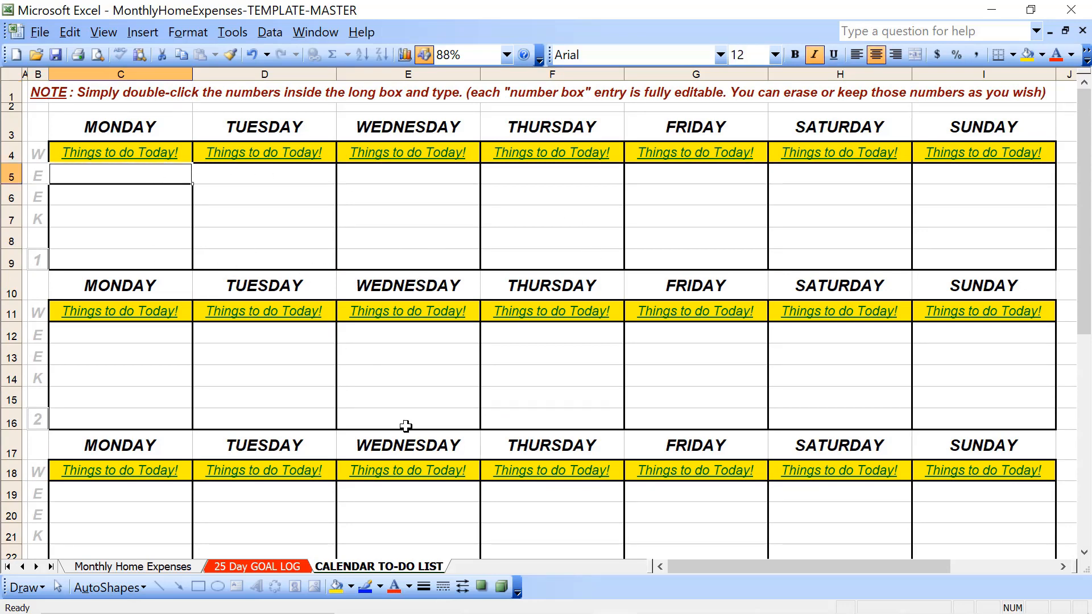
pyautogui.moveTo(975, 611)
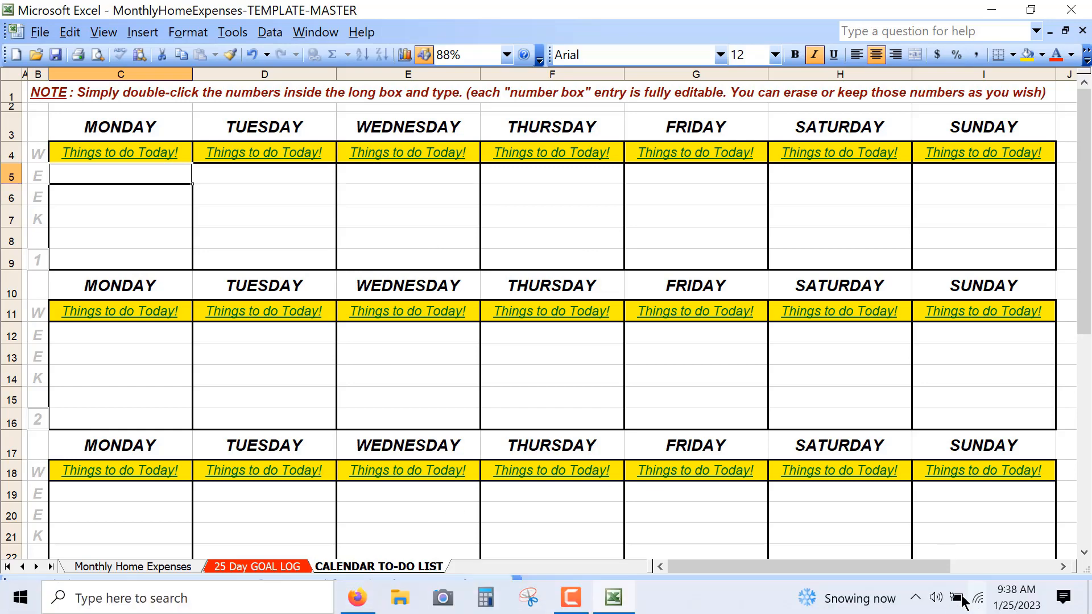
pyautogui.click(1012, 608)
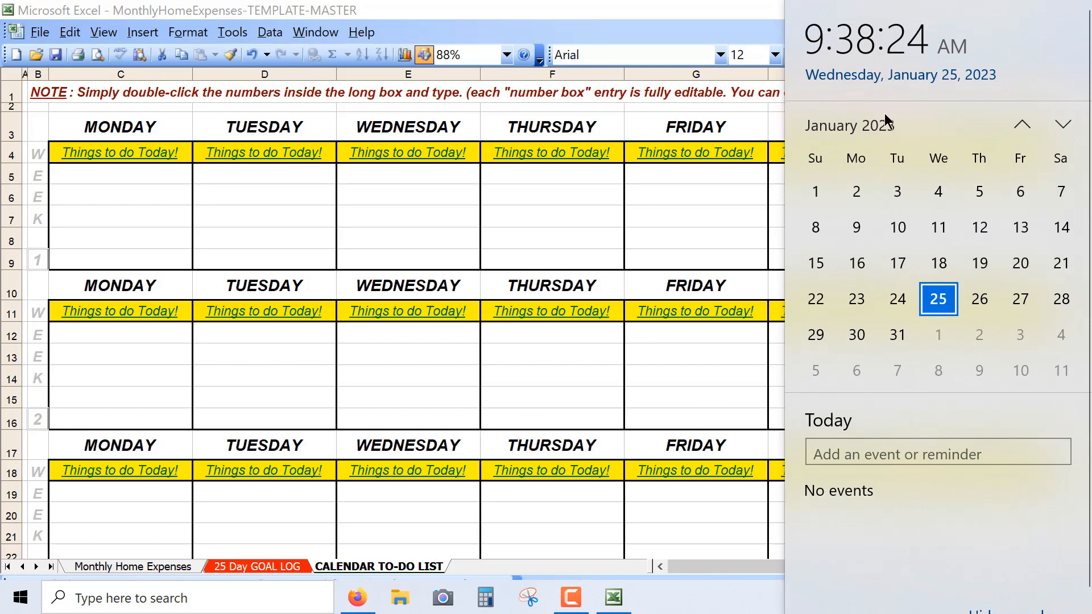
pyautogui.click(1061, 125)
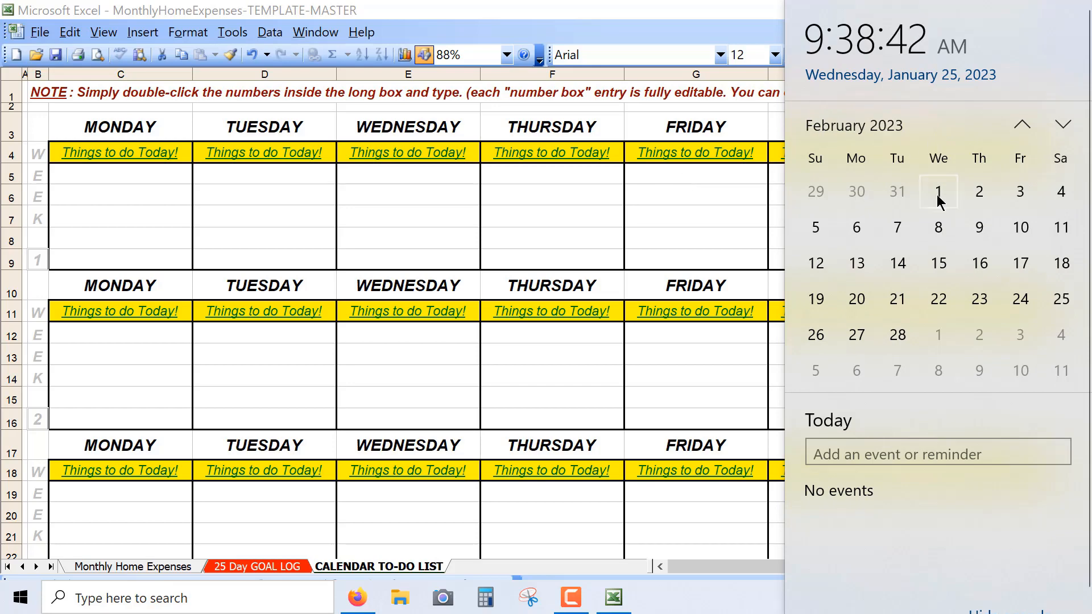
pyautogui.click(938, 193)
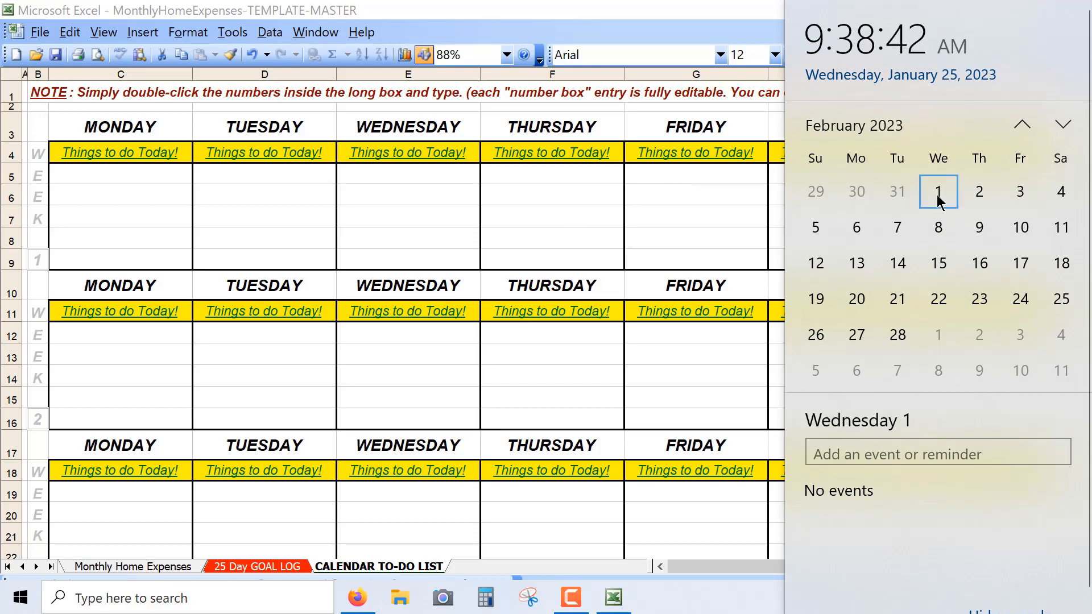
pyautogui.click(403, 175)
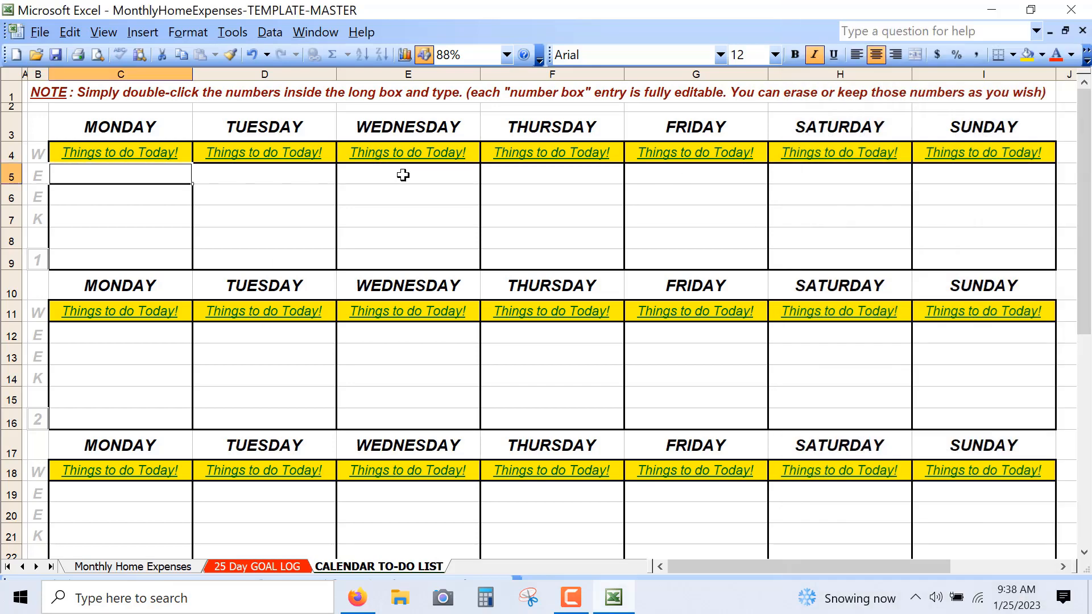
# Enter the day numbers 1 to 5 under Wednesday through Sunday in the first row of week 1
pyautogui.click(404, 175)
pyautogui.write('1')
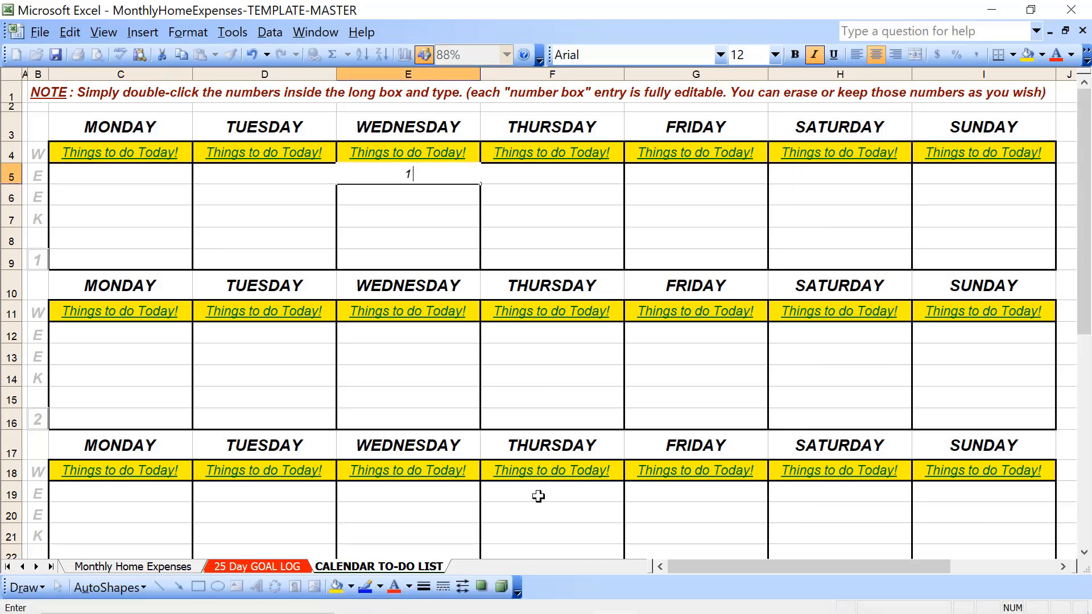
pyautogui.press('Tab')
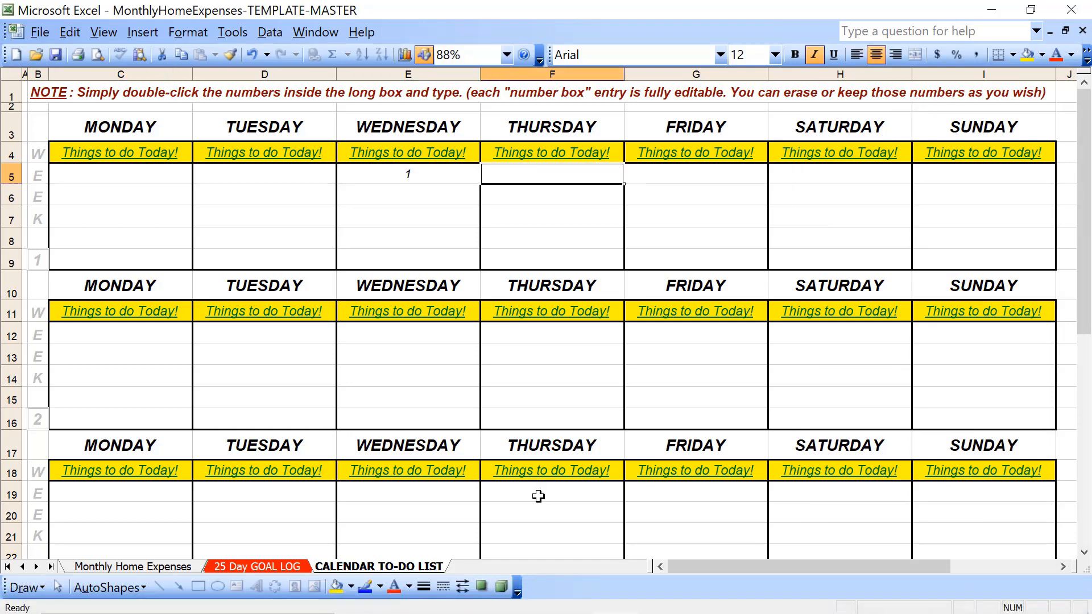
pyautogui.write('2')
pyautogui.press('Tab')
pyautogui.write('3')
pyautogui.press('Tab')
pyautogui.write('4')
pyautogui.press('Tab')
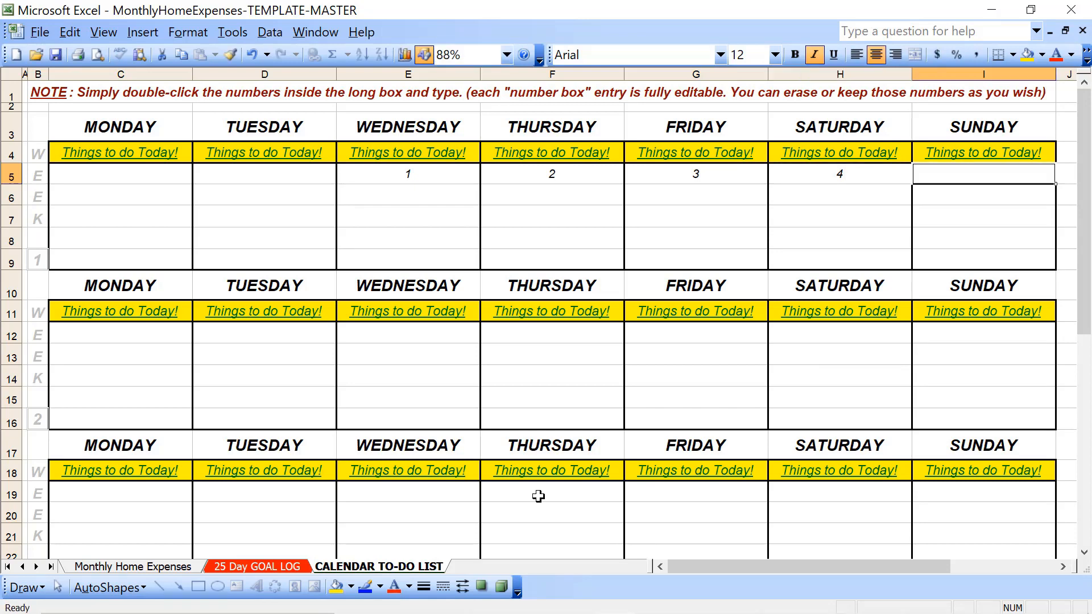
pyautogui.write('5')
# Format the week 1 day numbers under Wednesday through Sunday as bold with font size 16
pyautogui.press('Left')
pyautogui.press('Left')
pyautogui.press('Left')
pyautogui.press('Left')
pyautogui.hotkey('shift', 'Right')
pyautogui.hotkey('shift', 'Right')
pyautogui.hotkey('shift', 'Right')
pyautogui.hotkey('shift', 'Right')
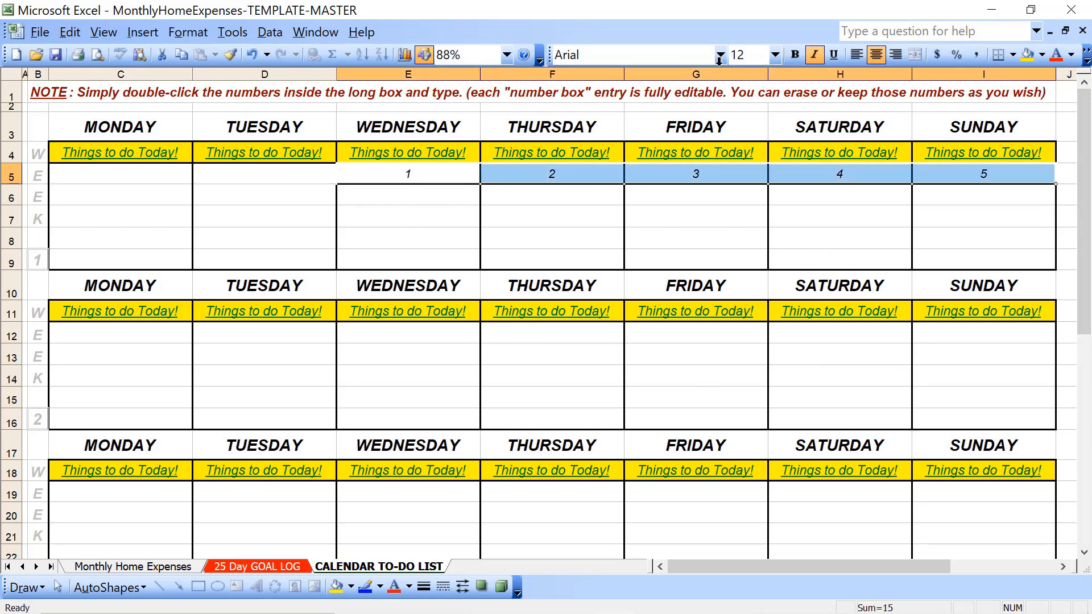
pyautogui.click(775, 55)
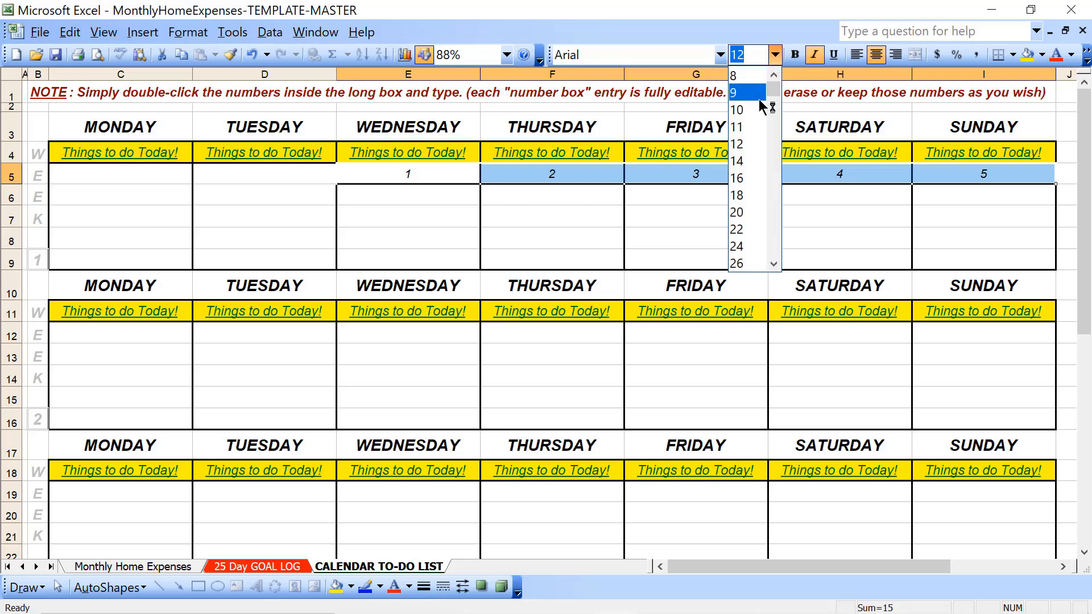
pyautogui.click(749, 178)
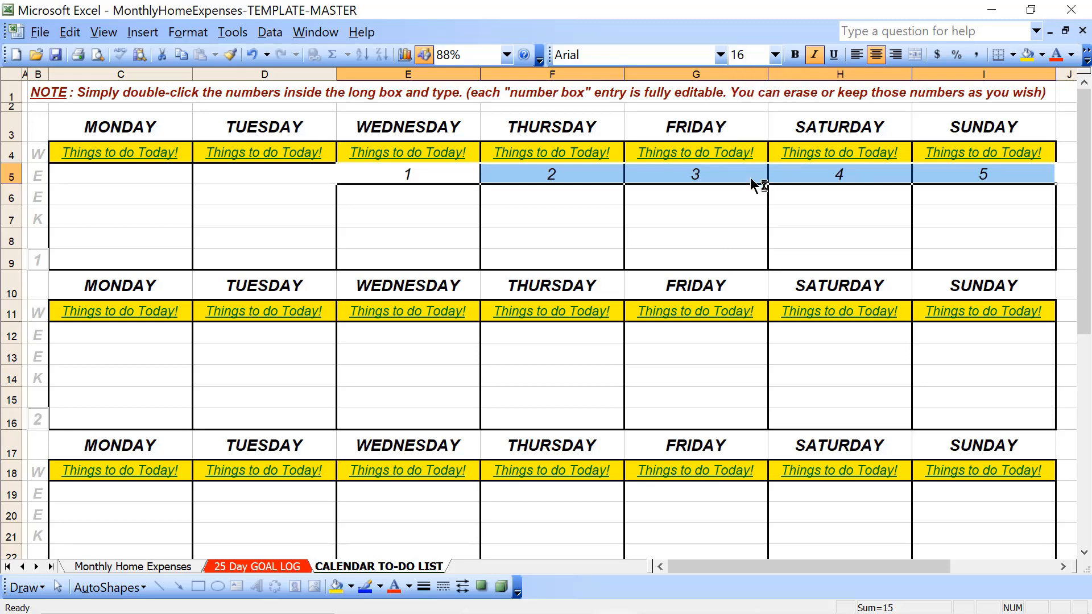
pyautogui.click(795, 55)
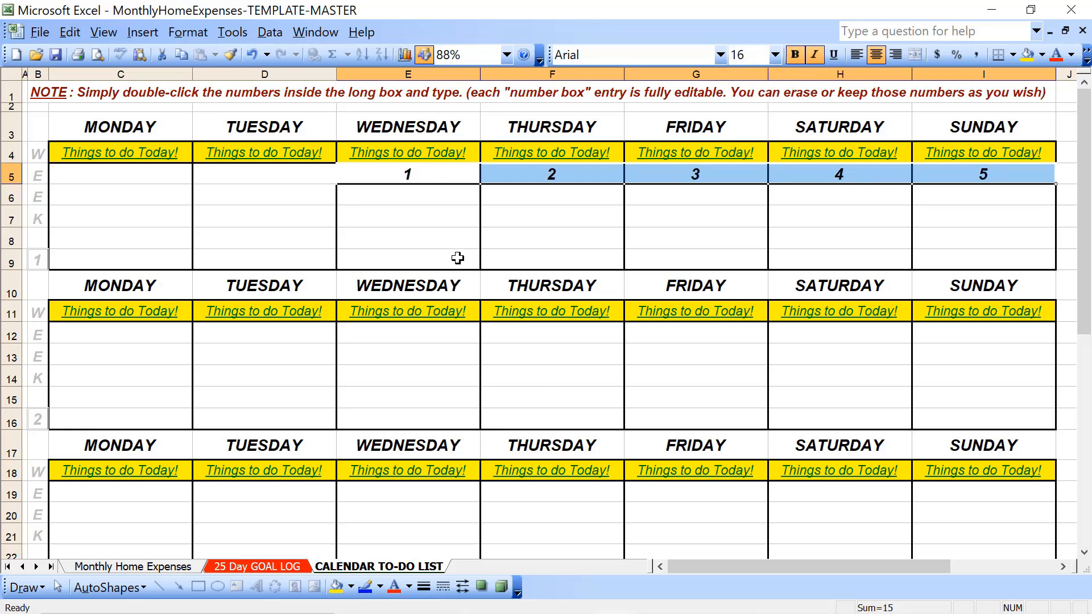
# Copy Wednesday's formatted 1 from week 1 into the first row of week 2 for Monday through Sunday
pyautogui.click(142, 341)
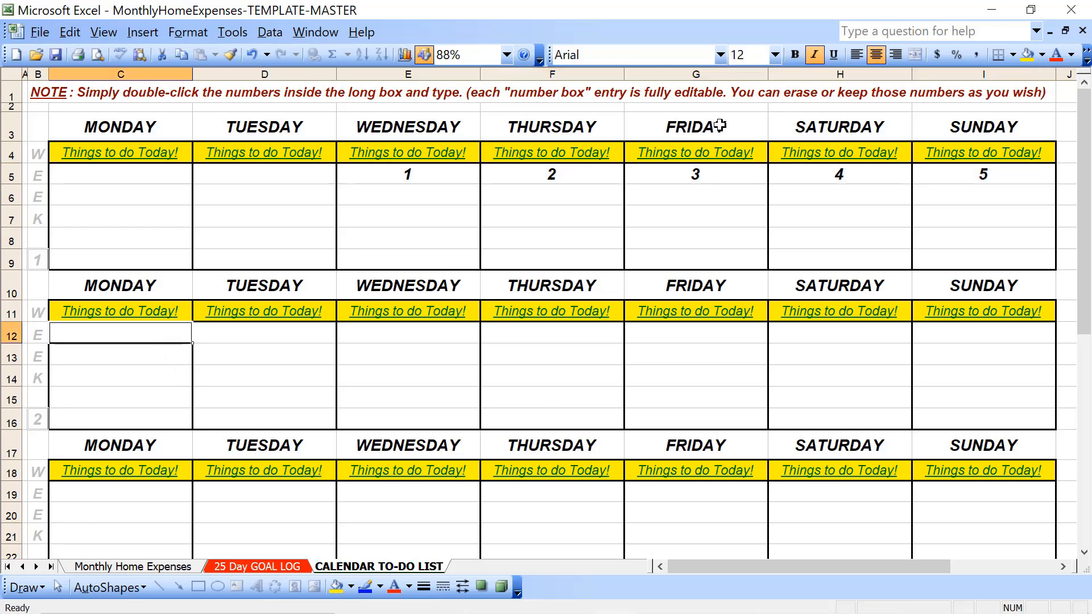
pyautogui.click(465, 176)
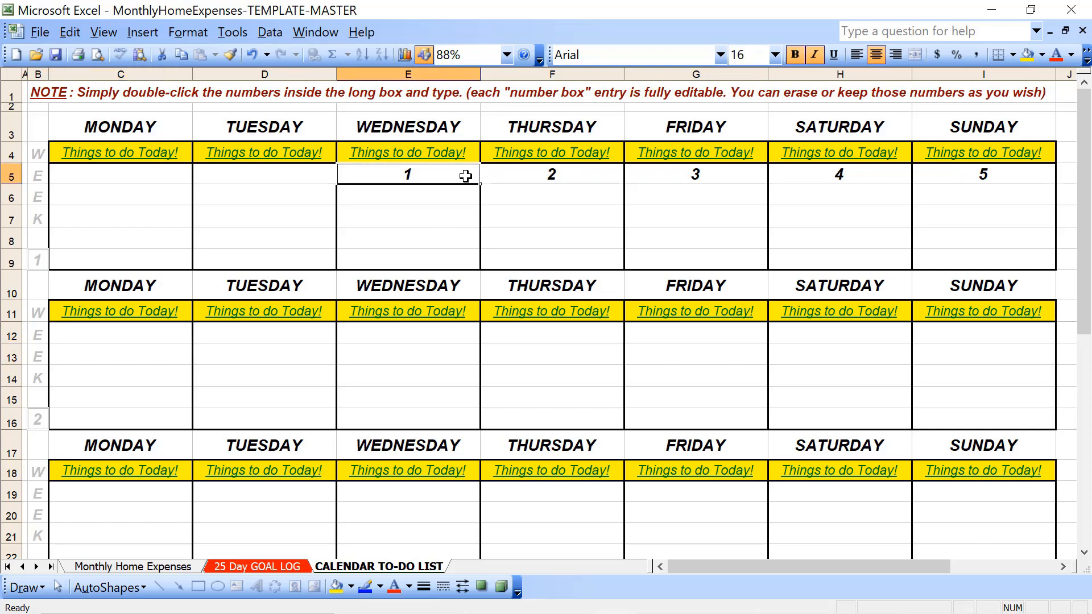
pyautogui.hotkey('ctrl', 'c')
pyautogui.press('Down')
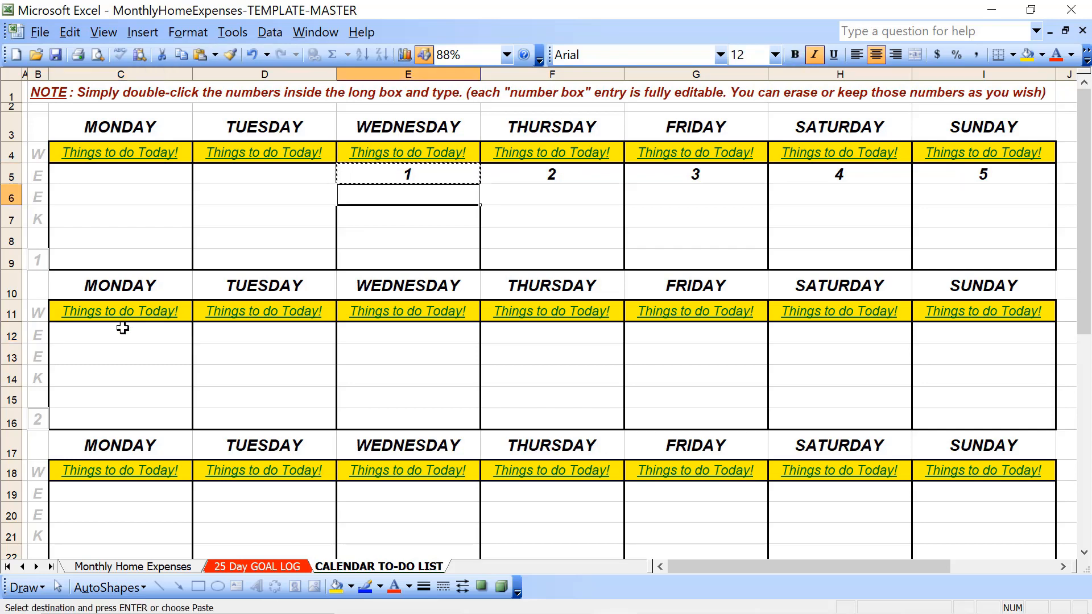
pyautogui.click(105, 337)
pyautogui.hotkey('shift', 'Right')
pyautogui.hotkey('shift', 'Right')
pyautogui.hotkey('shift', 'Right')
pyautogui.hotkey('shift', 'Right')
pyautogui.hotkey('shift', 'Right')
pyautogui.hotkey('shift', 'Right')
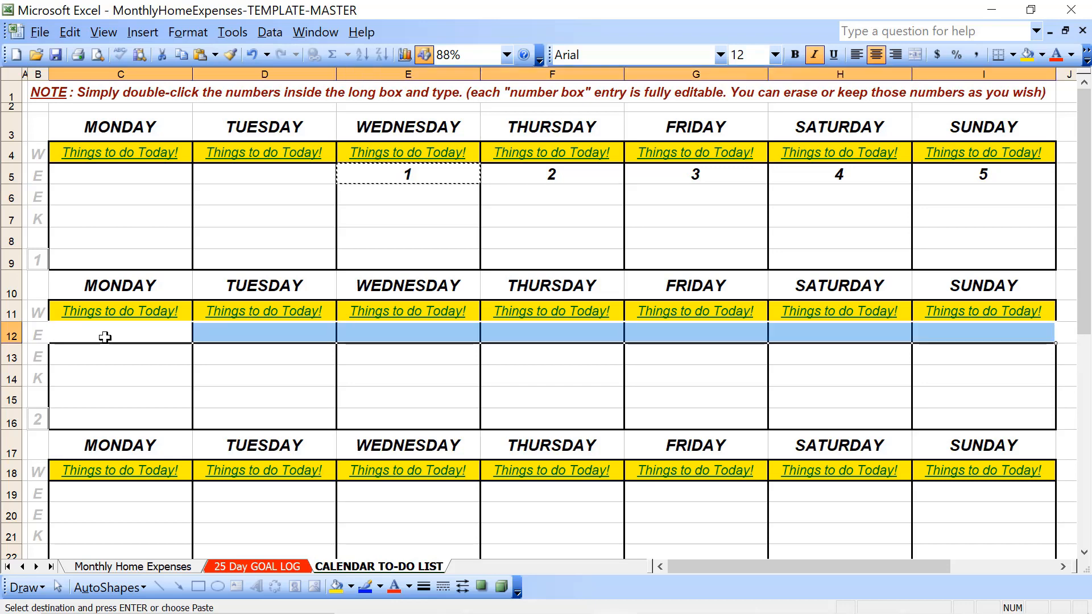
pyautogui.hotkey('ctrl', 'v')
# Try to paste the copied day number into Monday's first row of week 3
pyautogui.scroll(-2, 106, 337)
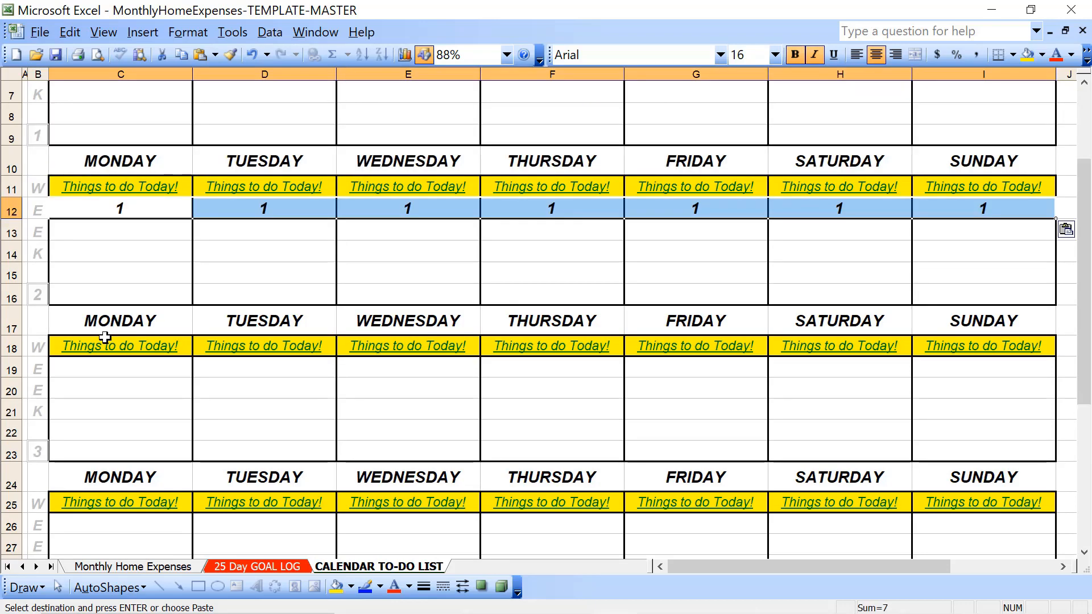
pyautogui.click(98, 369)
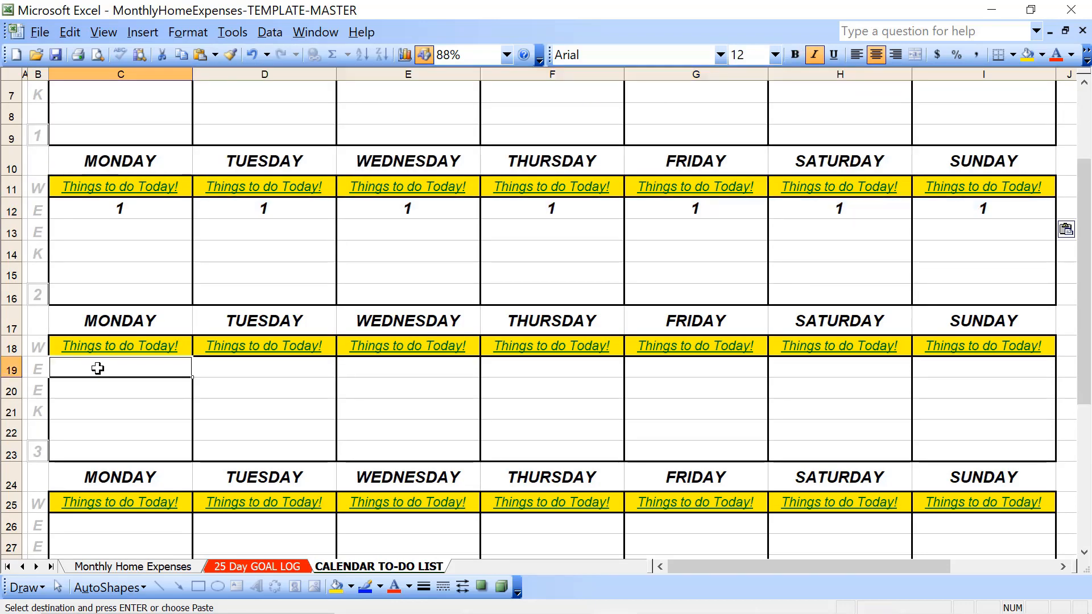
pyautogui.hotkey('ctrl', 'v')
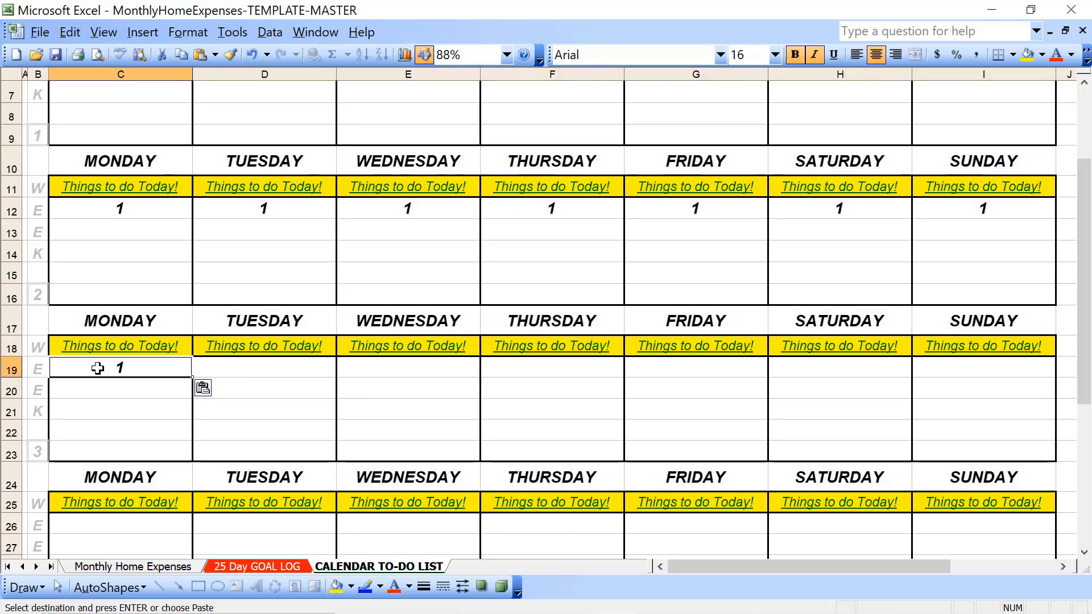
pyautogui.press('BackSpace')
pyautogui.press('Up')
# Try a light yellow fill on week 1's "Things to do Today!" cells from Monday to Sunday, and settle on light pink
pyautogui.scroll(2, 98, 368)
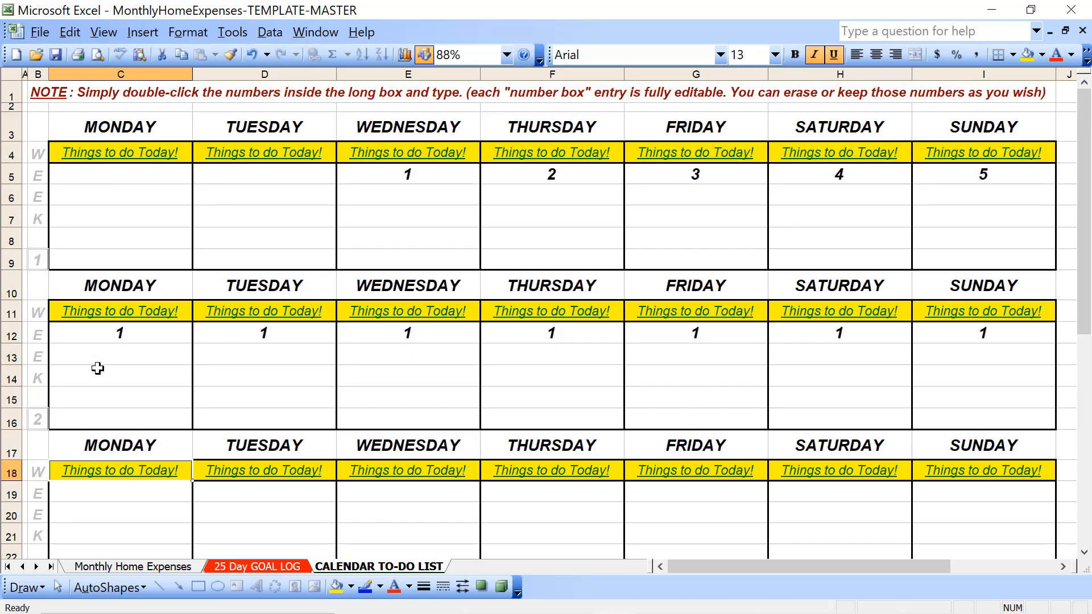
pyautogui.click(403, 175)
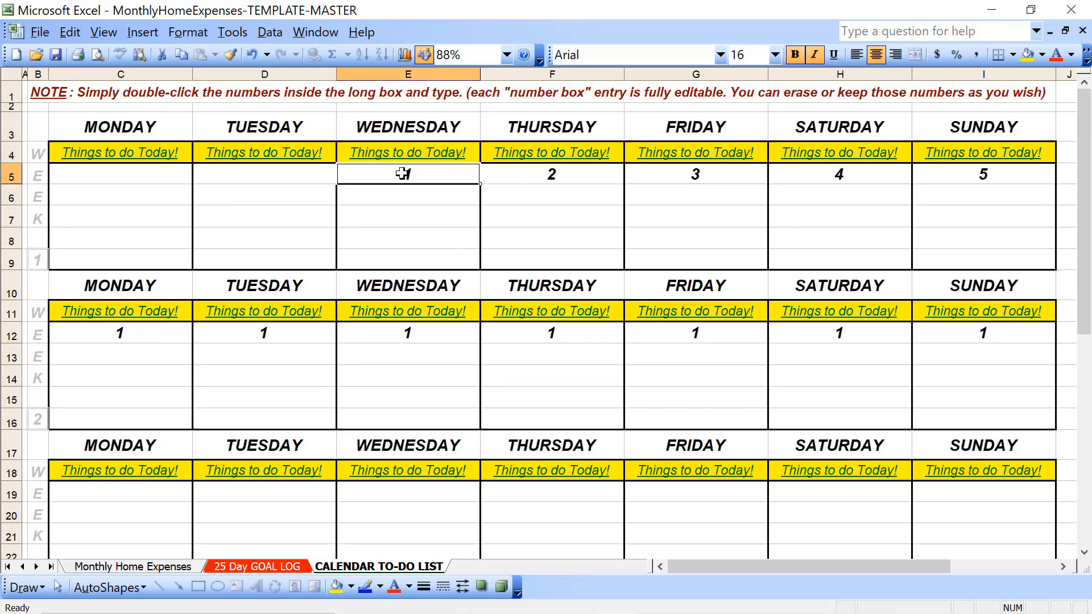
pyautogui.click(153, 151)
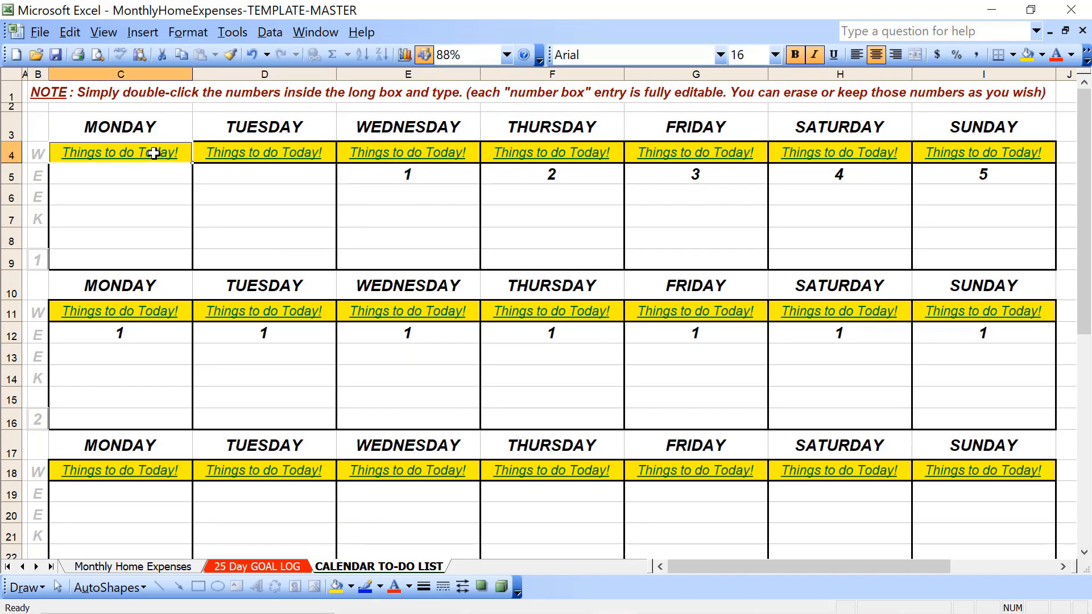
pyautogui.hotkey('shift', 'Right')
pyautogui.hotkey('shift', 'Right')
pyautogui.hotkey('shift', 'Right')
pyautogui.hotkey('shift', 'Right')
pyautogui.hotkey('shift', 'Right')
pyautogui.hotkey('shift', 'Right')
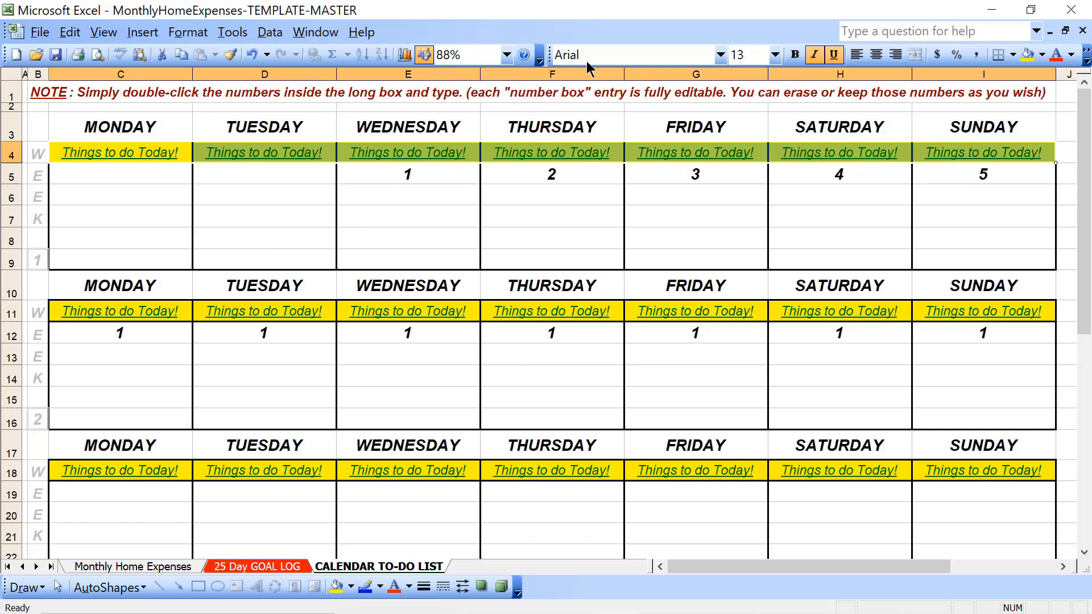
pyautogui.click(1042, 54)
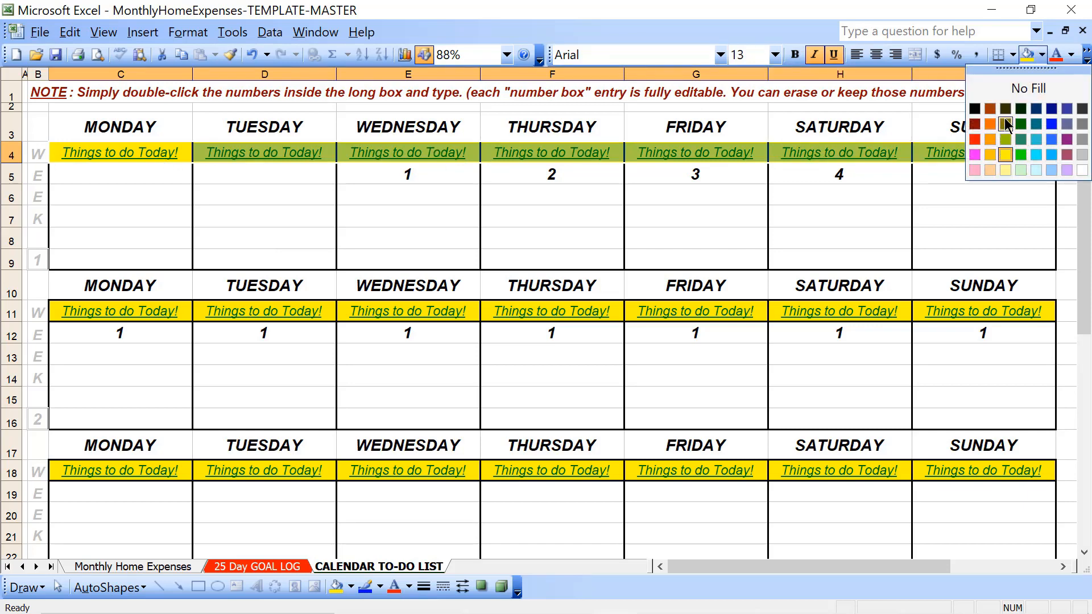
pyautogui.click(1006, 170)
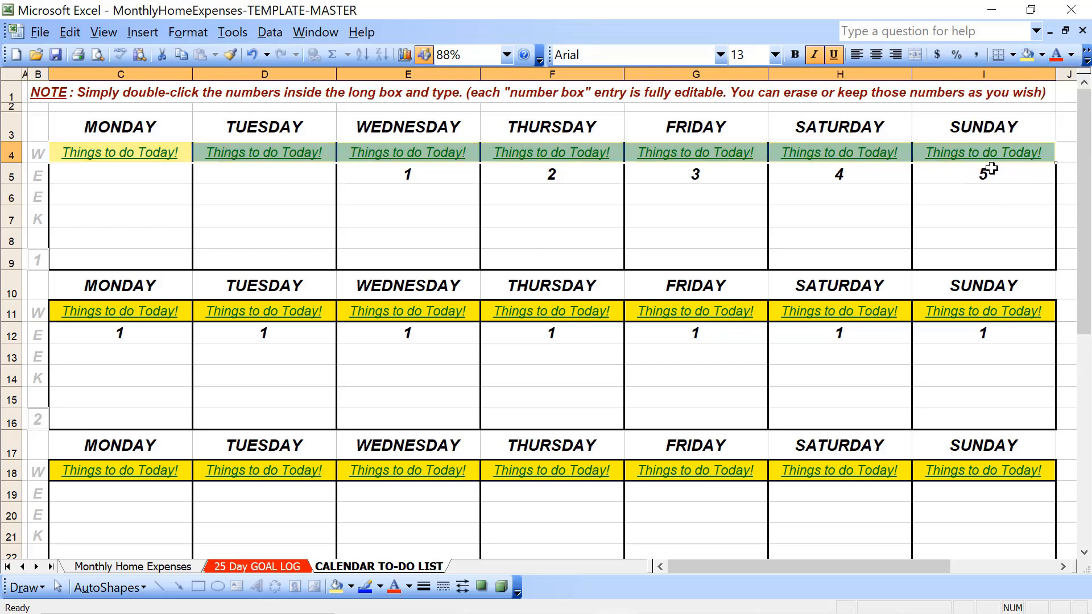
pyautogui.click(1042, 55)
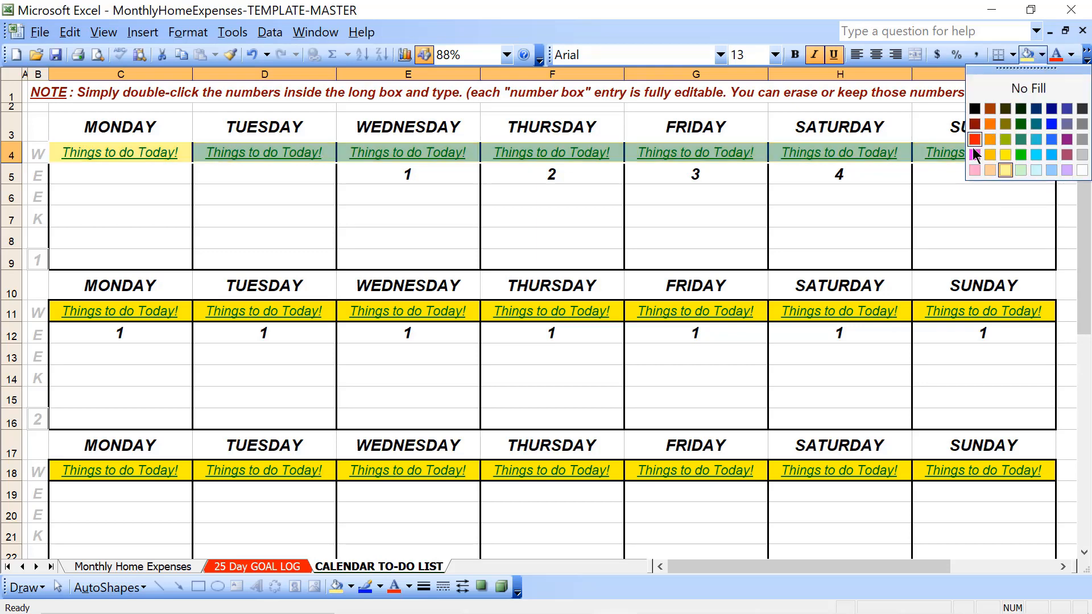
pyautogui.click(974, 171)
pyautogui.click(396, 266)
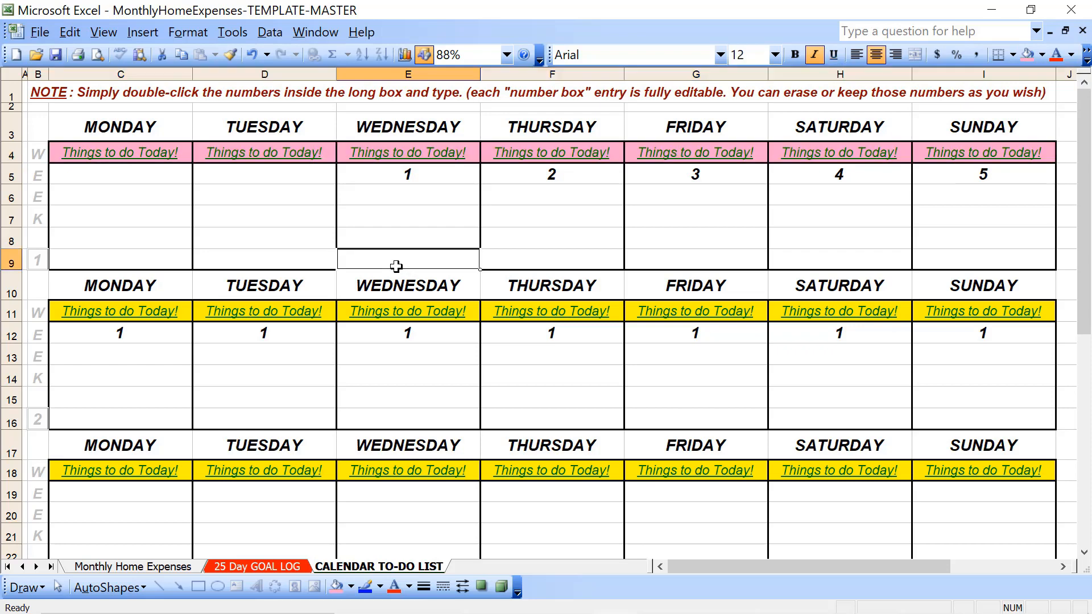
pyautogui.click(150, 157)
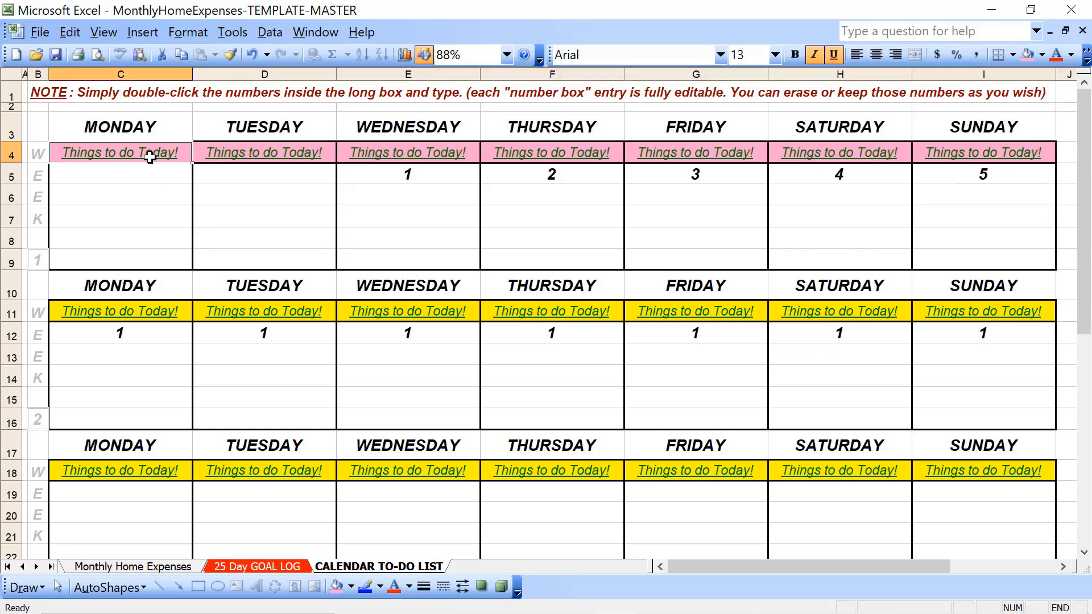
pyautogui.hotkey('shift', 'Right')
pyautogui.hotkey('shift', 'Right')
pyautogui.hotkey('shift', 'Right')
pyautogui.press('Left')
pyautogui.press('Left')
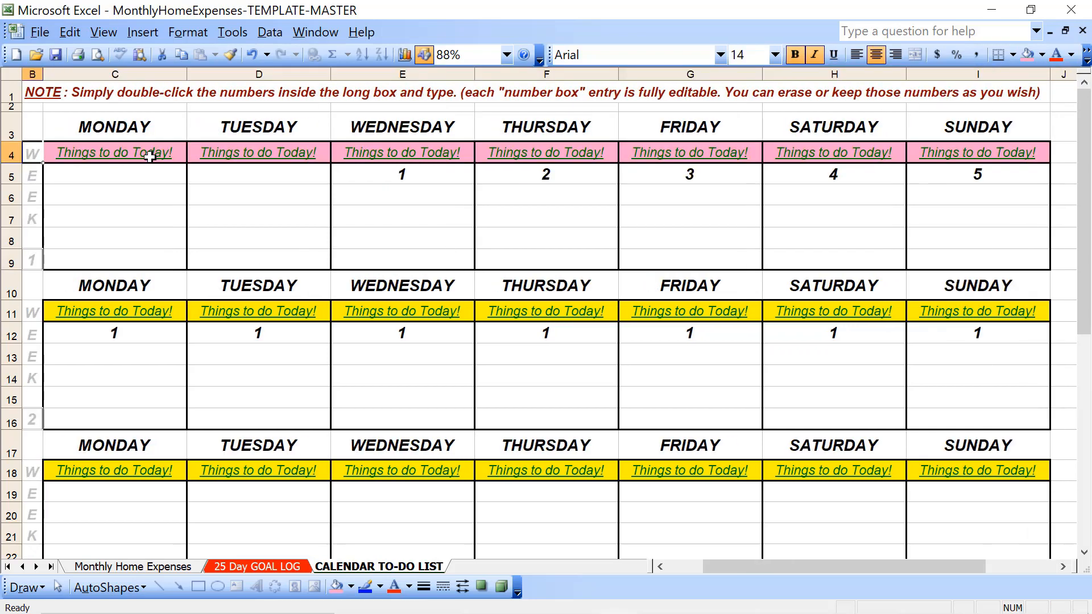
pyautogui.press('Right')
pyautogui.hotkey('shift', 'Right')
pyautogui.hotkey('shift', 'Right')
pyautogui.hotkey('shift', 'Right')
pyautogui.hotkey('shift', 'Right')
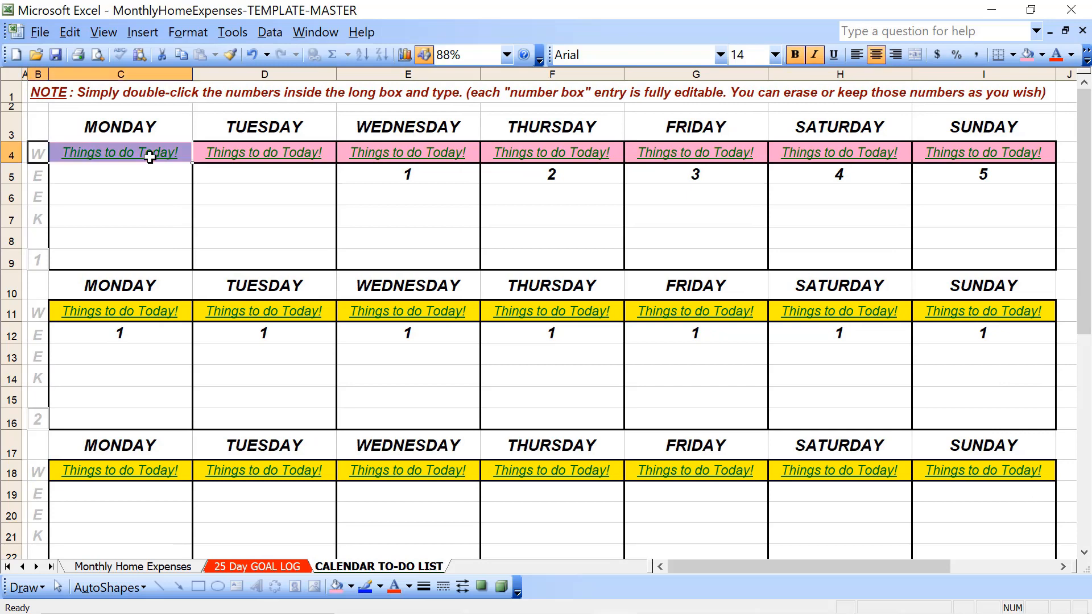
pyautogui.press('Left')
# Change the font color of week 1's "Things to do Today!" cells from Monday to Sunday to white
pyautogui.press('Right')
pyautogui.press('Right')
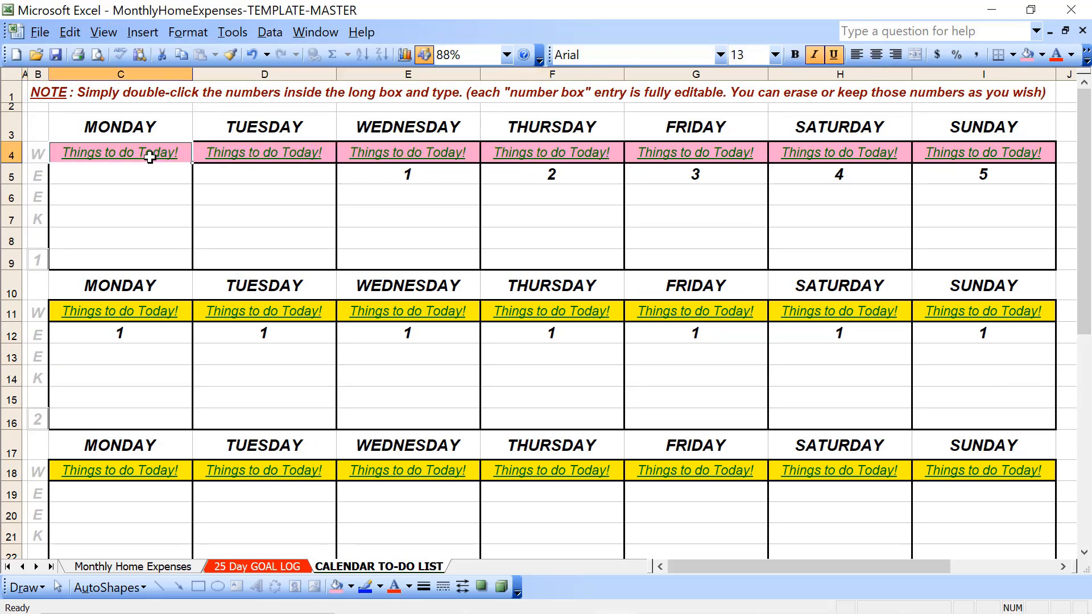
pyautogui.hotkey('shift', 'Right')
pyautogui.hotkey('shift', 'Right')
pyautogui.hotkey('shift', 'Left')
pyautogui.hotkey('shift', 'Left')
pyautogui.hotkey('shift', 'Right')
pyautogui.hotkey('shift', 'Right')
pyautogui.hotkey('shift', 'Right')
pyautogui.hotkey('shift', 'Right')
pyautogui.hotkey('shift', 'Right')
pyautogui.hotkey('shift', 'Right')
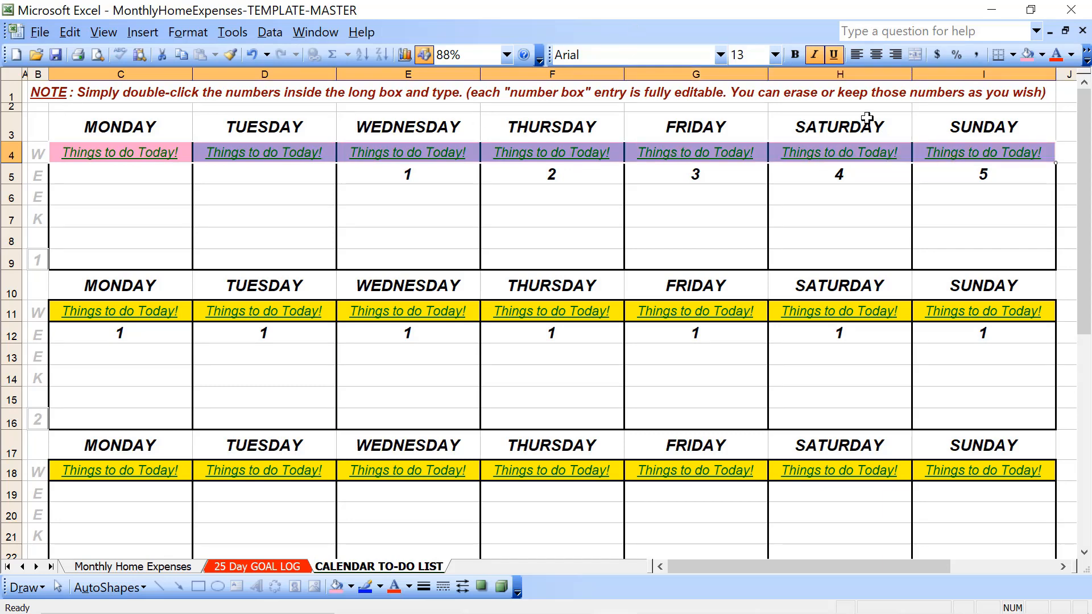
pyautogui.click(1071, 55)
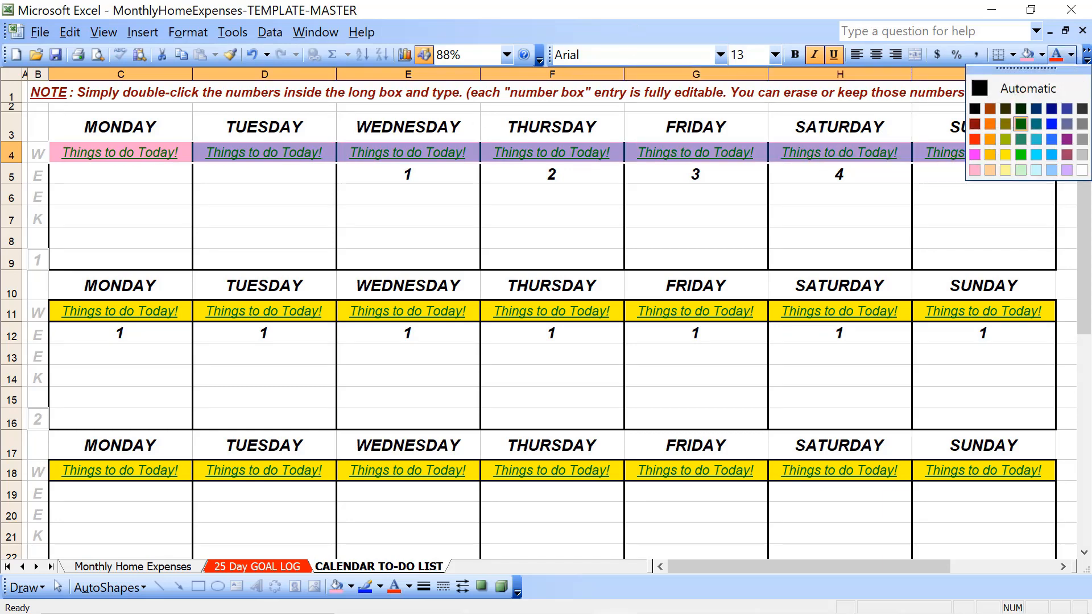
pyautogui.click(1082, 170)
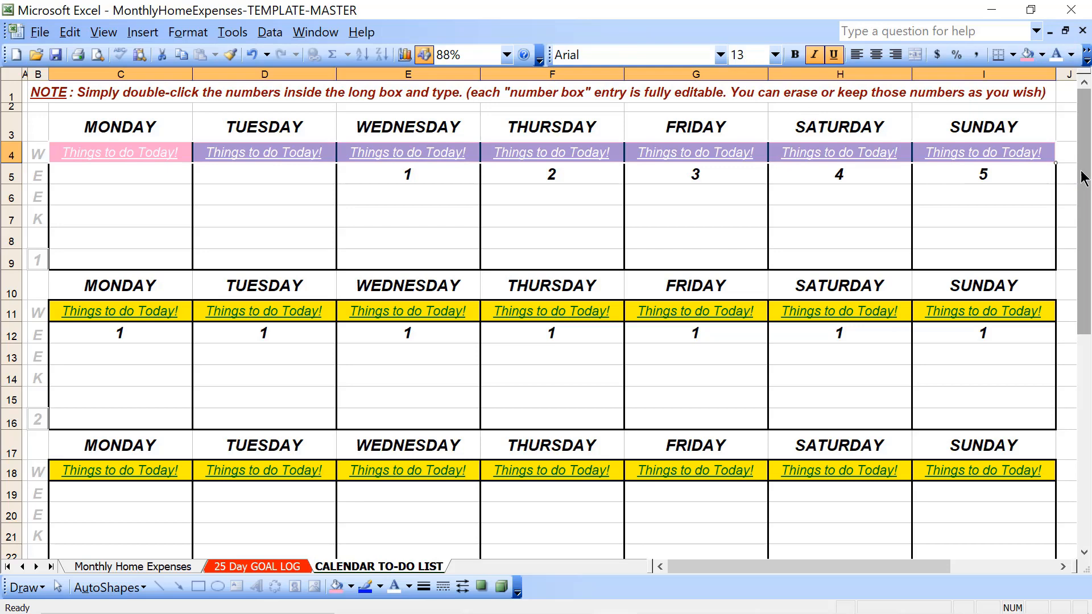
pyautogui.click(562, 213)
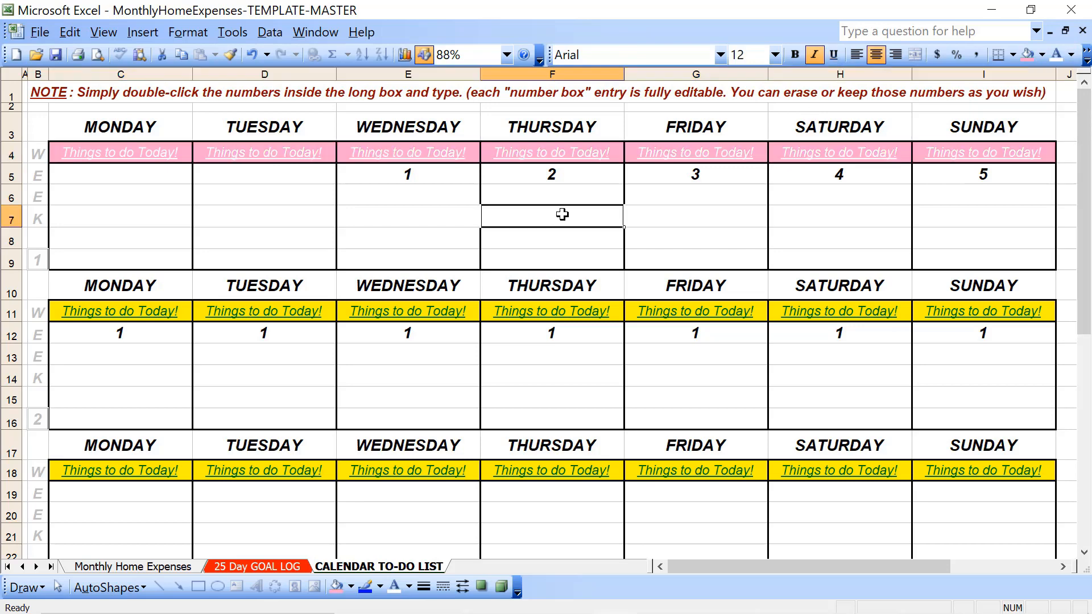
# Make the "Things to do Today!" text in week 1 bold from Monday to Sunday
pyautogui.click(158, 155)
pyautogui.hotkey('shift', 'Right')
pyautogui.hotkey('shift', 'Right')
pyautogui.hotkey('shift', 'Right')
pyautogui.hotkey('shift', 'Right')
pyautogui.hotkey('shift', 'Right')
pyautogui.hotkey('shift', 'Right')
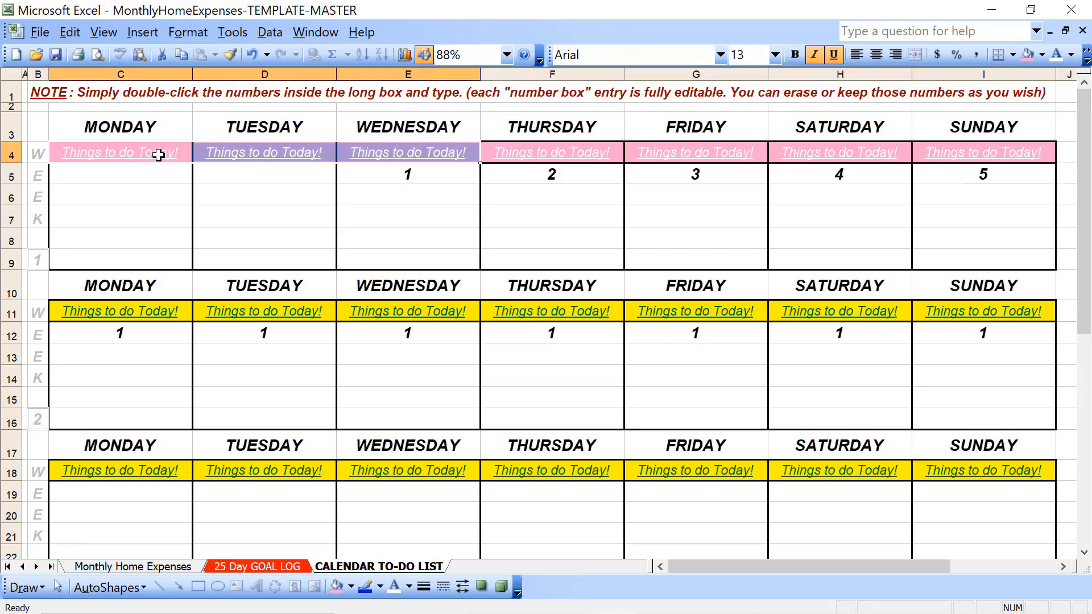
pyautogui.click(794, 54)
pyautogui.click(385, 227)
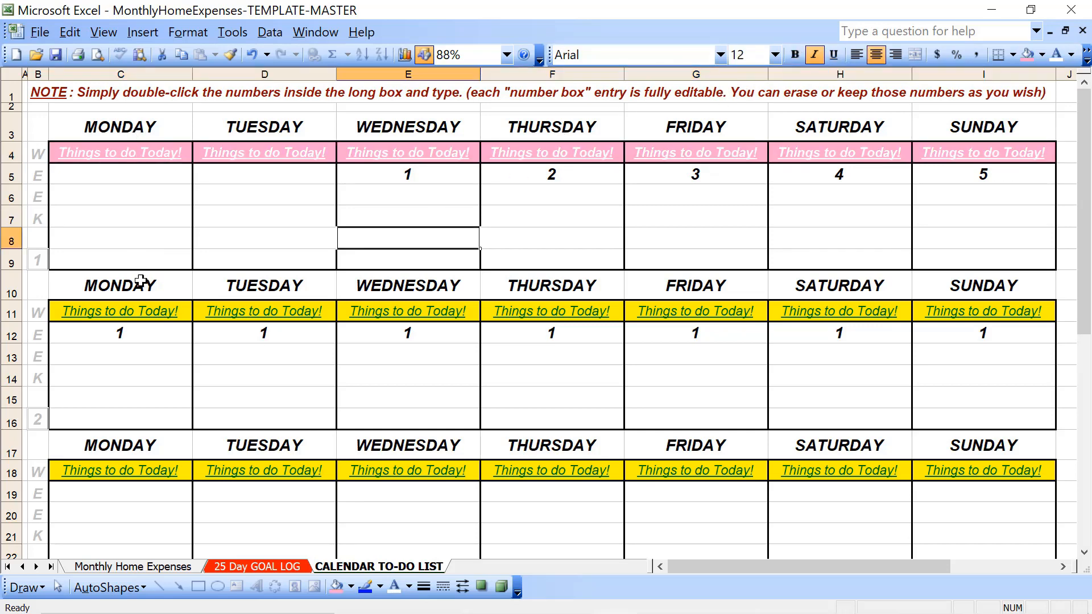
# Format week 2's "Things to do Today!" cells from Monday to Sunday with bold white text on the light pink fill
pyautogui.click(146, 314)
pyautogui.hotkey('shift', 'Right')
pyautogui.hotkey('shift', 'Right')
pyautogui.hotkey('shift', 'Right')
pyautogui.hotkey('shift', 'Right')
pyautogui.hotkey('shift', 'Right')
pyautogui.hotkey('shift', 'Right')
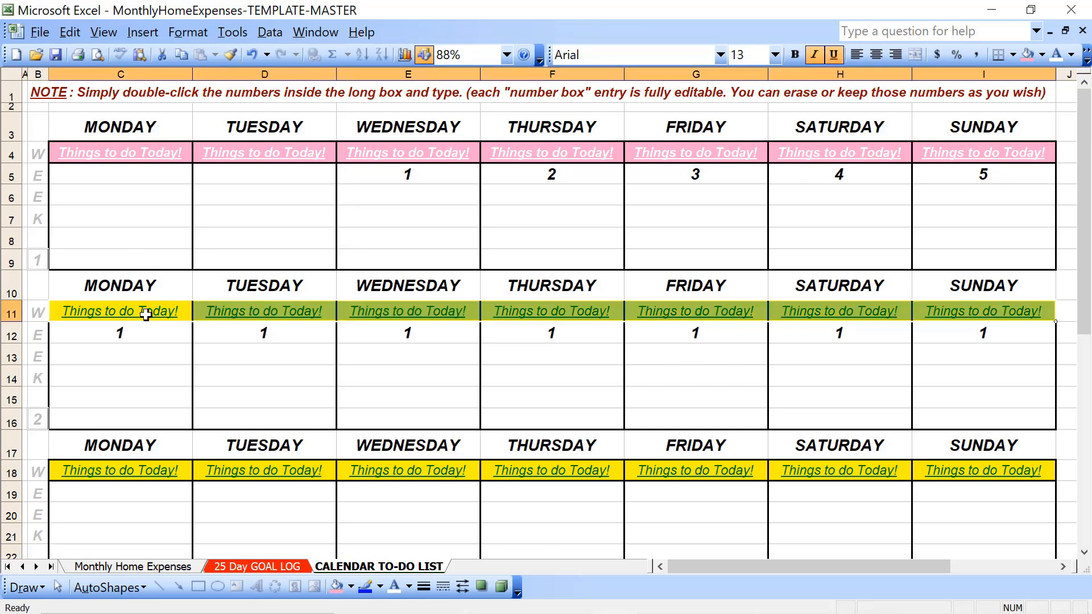
pyautogui.click(795, 54)
pyautogui.click(1027, 54)
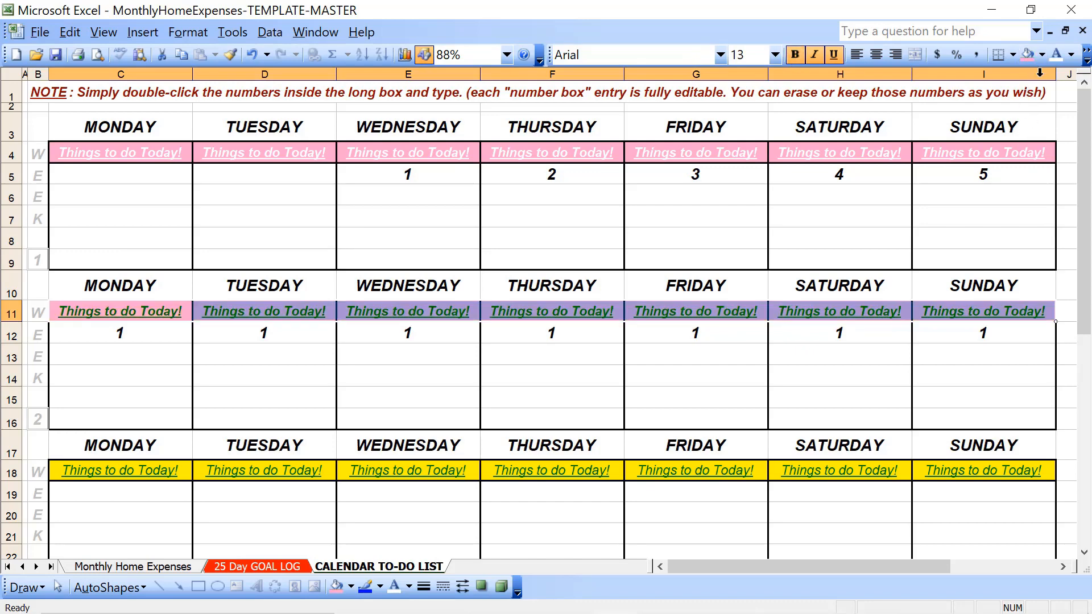
pyautogui.click(1056, 54)
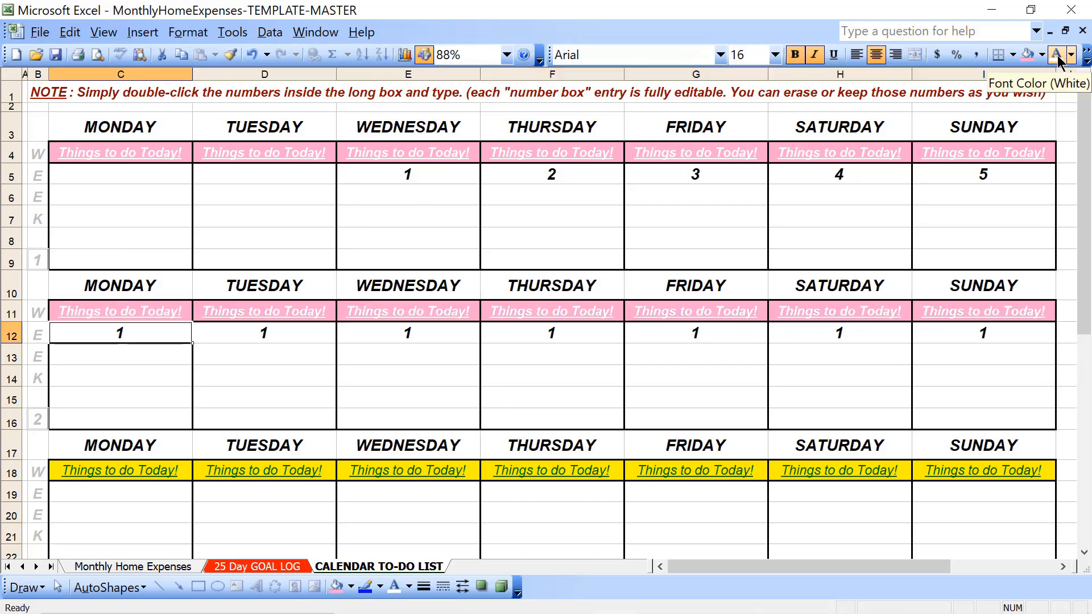
# Format week 3's "Things to do Today!" cells from Monday to Sunday with bold white text on the light pink fill
pyautogui.press('Down')
pyautogui.press('Down')
pyautogui.press('Down')
pyautogui.press('Down')
pyautogui.press('Down')
pyautogui.press('Down')
pyautogui.press('Down')
pyautogui.hotkey('shift', 'Right')
pyautogui.hotkey('shift', 'Right')
pyautogui.hotkey('shift', 'Right')
pyautogui.hotkey('shift', 'Right')
pyautogui.hotkey('shift', 'Right')
pyautogui.hotkey('shift', 'Right')
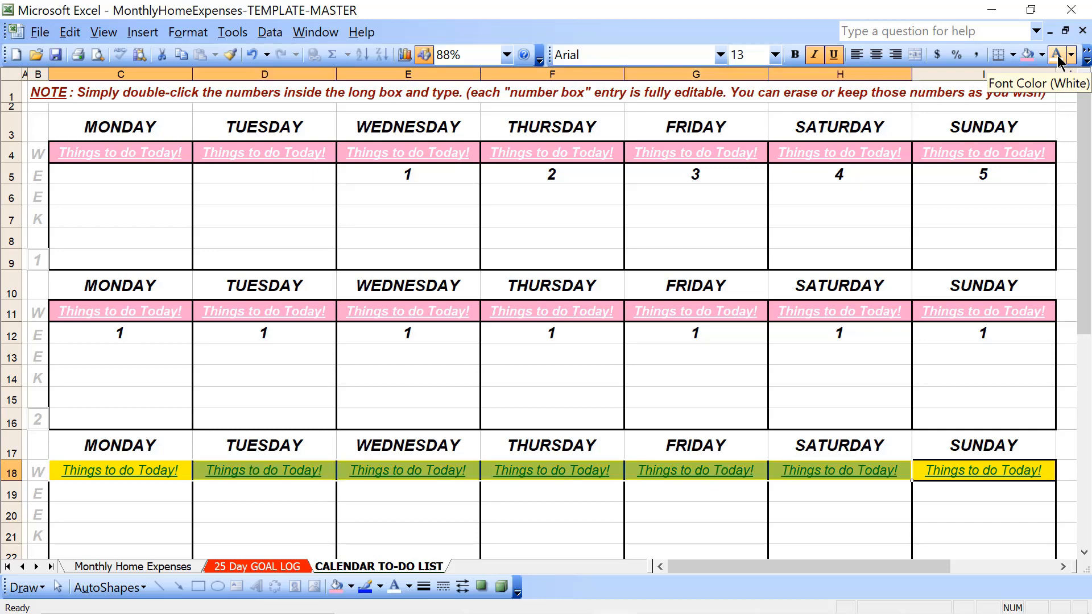
pyautogui.click(795, 55)
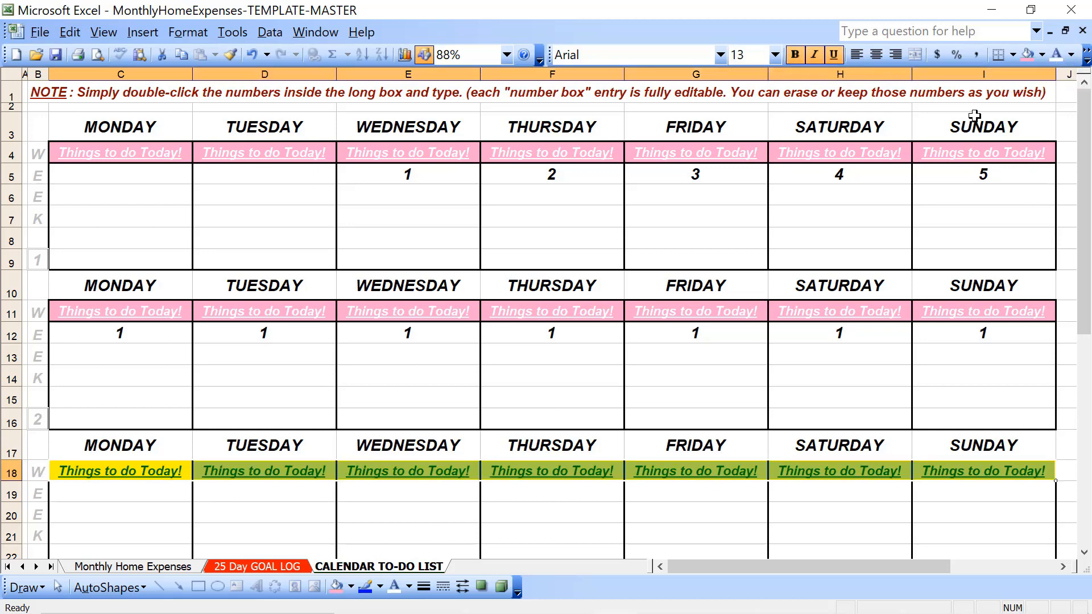
pyautogui.click(1027, 54)
pyautogui.click(1056, 55)
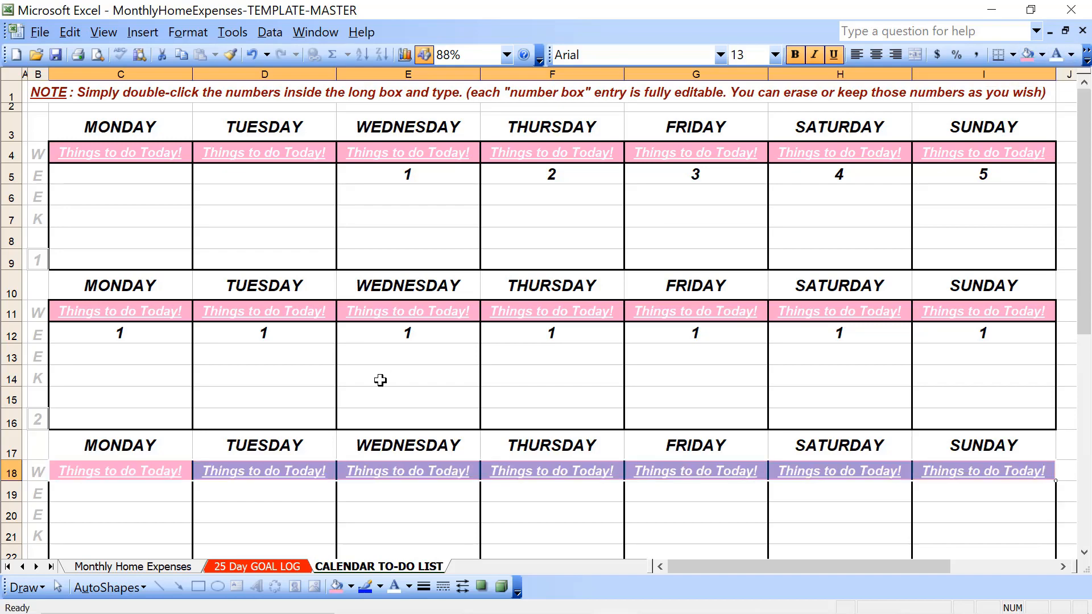
# Format week 4's "Things to do Today!" cells from Monday to Sunday with the light pink fill and bold white text
pyautogui.press('Down')
pyautogui.press('Down')
pyautogui.press('Down')
pyautogui.press('Down')
pyautogui.press('Down')
pyautogui.press('Down')
pyautogui.press('Down')
pyautogui.press('Down')
pyautogui.press('Down')
pyautogui.press('Down')
pyautogui.press('Down')
pyautogui.press('Down')
pyautogui.press('Down')
pyautogui.press('Down')
pyautogui.press('Down')
pyautogui.press('Down')
pyautogui.press('Down')
pyautogui.press('Up')
pyautogui.press('Up')
pyautogui.press('Up')
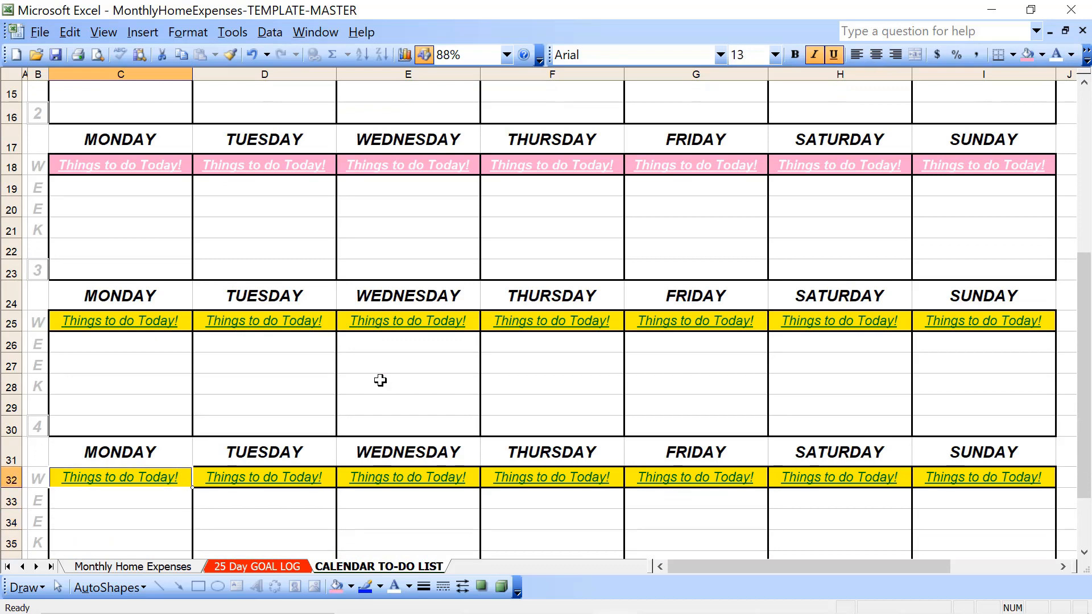
pyautogui.press('Up')
pyautogui.press('Up')
pyautogui.press('Up')
pyautogui.press('Up')
pyautogui.press('Up')
pyautogui.press('Up')
pyautogui.press('Up')
pyautogui.hotkey('shift', 'Right')
pyautogui.hotkey('shift', 'Right')
pyautogui.hotkey('shift', 'Right')
pyautogui.hotkey('shift', 'Right')
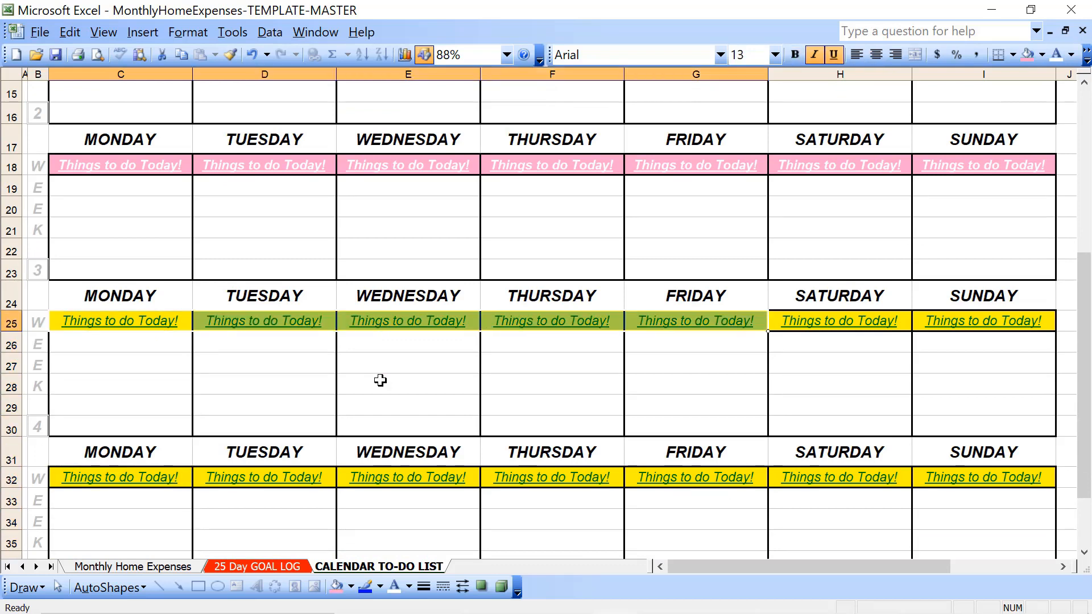
pyautogui.hotkey('shift', 'Right')
pyautogui.hotkey('shift', 'Right')
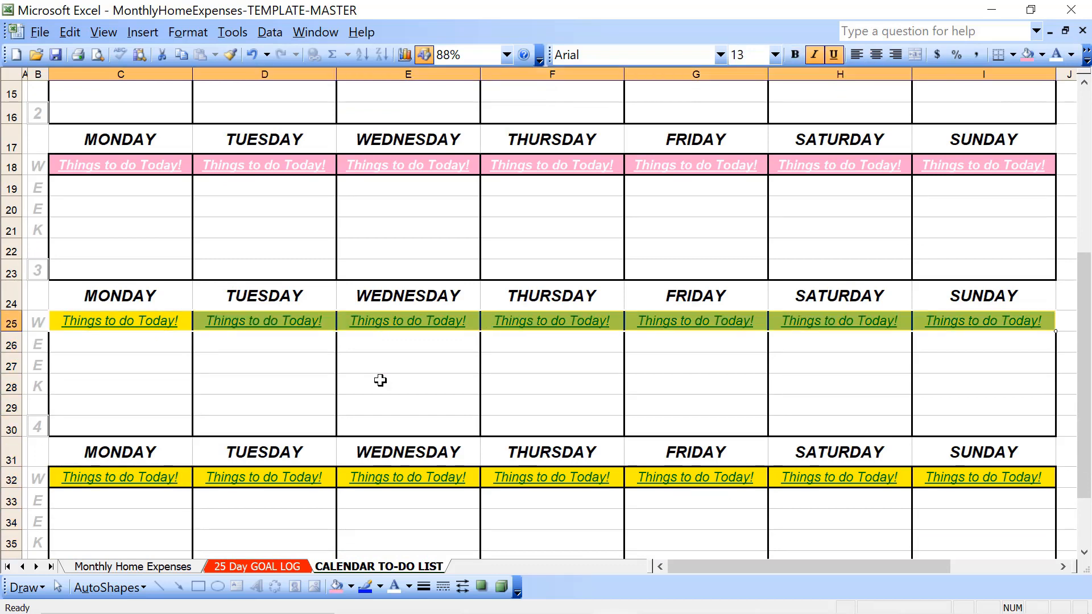
pyautogui.click(1028, 55)
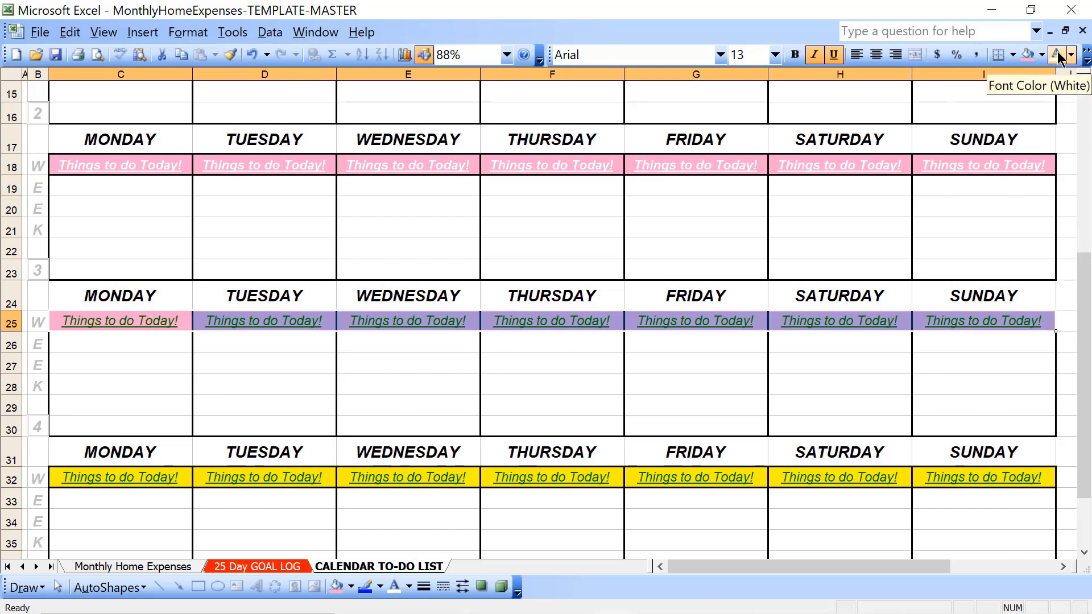
pyautogui.click(1057, 56)
pyautogui.click(795, 54)
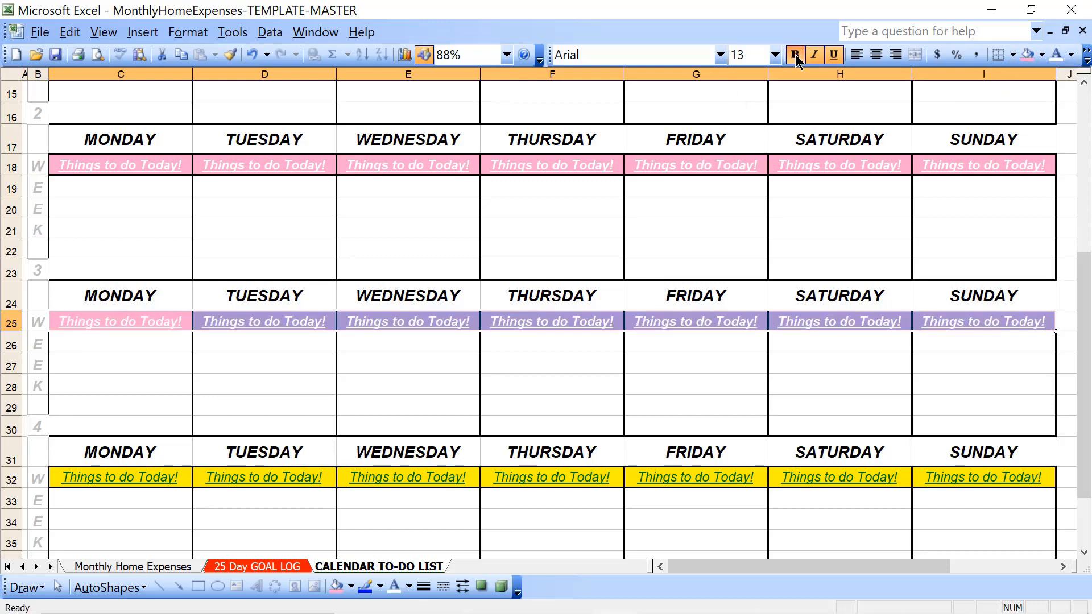
# Format the "Things to do Today!" cells in row 32, Monday to Sunday, with bold white text on the light pink fill
pyautogui.click(155, 480)
pyautogui.hotkey('shift', 'Right')
pyautogui.hotkey('shift', 'Right')
pyautogui.hotkey('shift', 'Right')
pyautogui.hotkey('shift', 'Right')
pyautogui.hotkey('shift', 'Right')
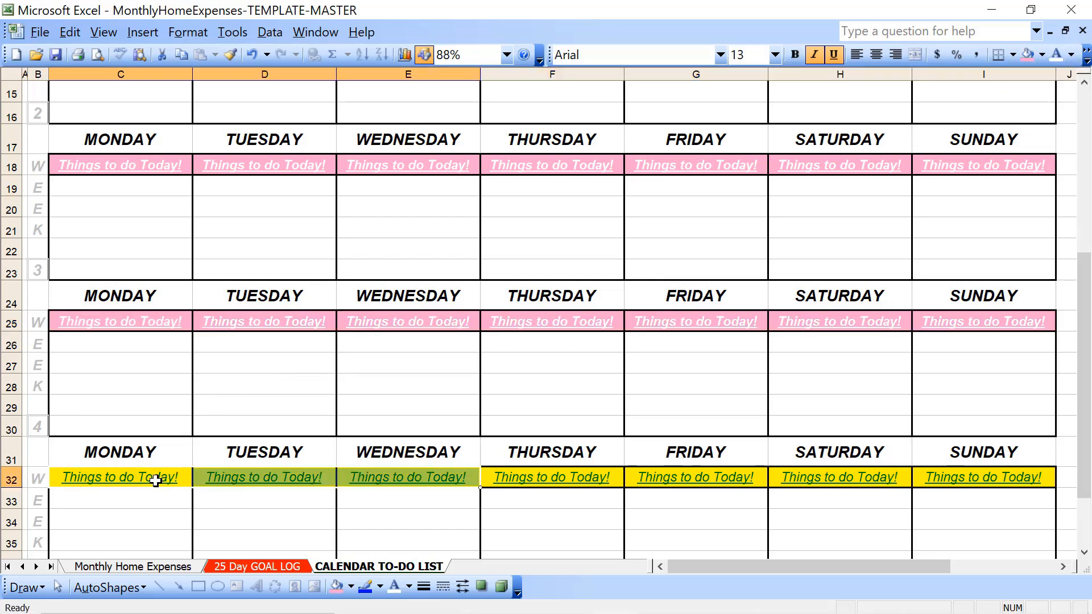
pyautogui.hotkey('shift', 'Right')
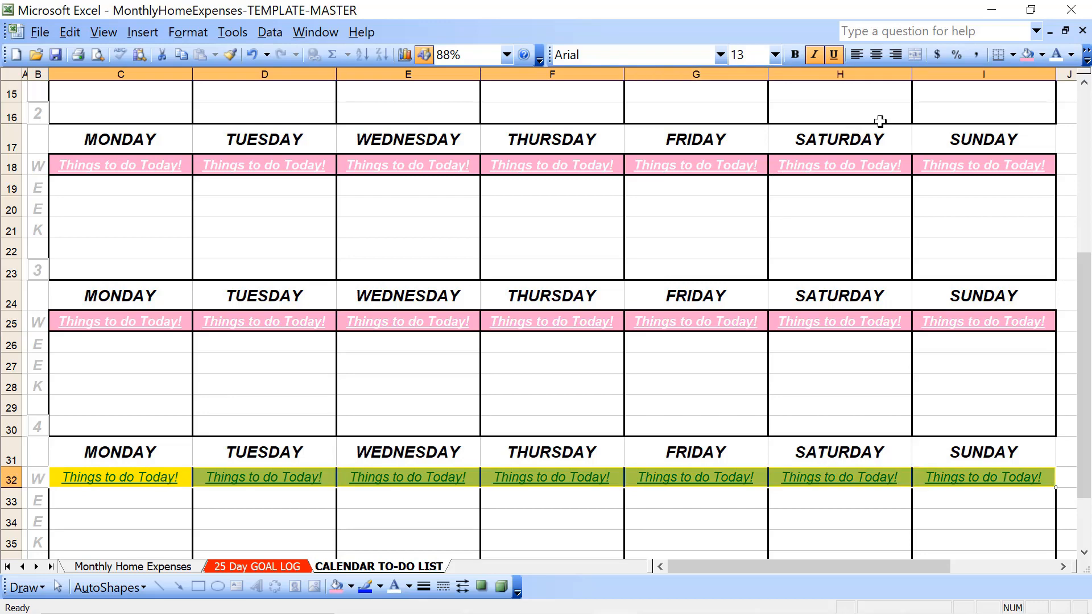
pyautogui.click(796, 57)
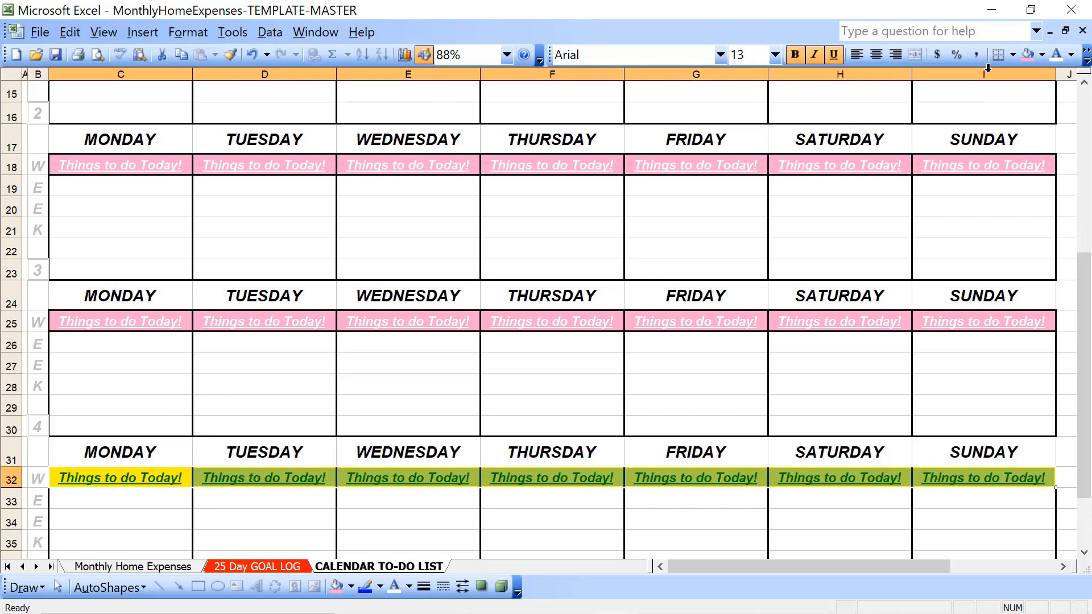
pyautogui.click(1028, 56)
pyautogui.click(1056, 57)
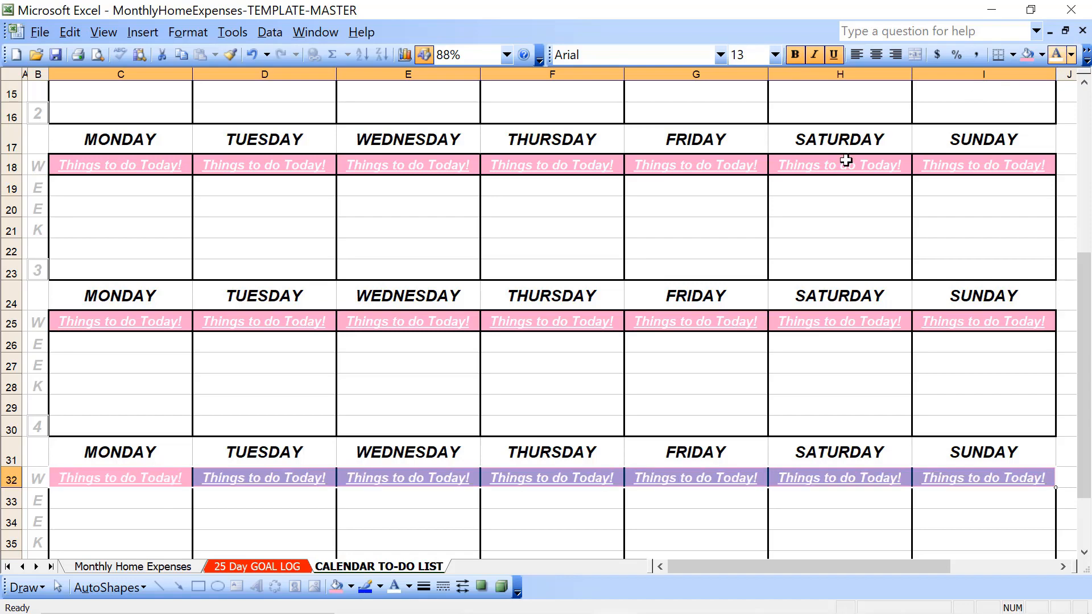
pyautogui.click(544, 351)
# Fill week 1's unused Monday and Tuesday cells, C5 to D9, with the light pink colour
pyautogui.press('Up')
pyautogui.press('Up')
pyautogui.press('Up')
pyautogui.press('Up')
pyautogui.press('Up')
pyautogui.press('Up')
pyautogui.press('Up')
pyautogui.press('Up')
pyautogui.press('Up')
pyautogui.press('Up')
pyautogui.press('Up')
pyautogui.press('Up')
pyautogui.press('Up')
pyautogui.press('Up')
pyautogui.press('Up')
pyautogui.press('Up')
pyautogui.press('Up')
pyautogui.press('Up')
pyautogui.press('Up')
pyautogui.press('Up')
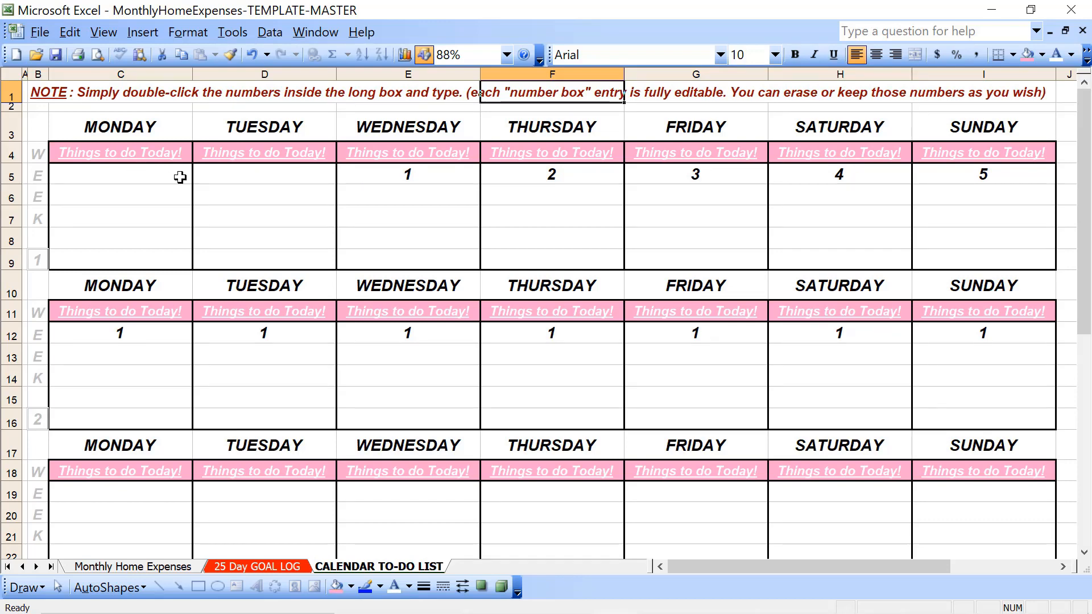
pyautogui.moveTo(165, 176); pyautogui.dragTo(279, 262)
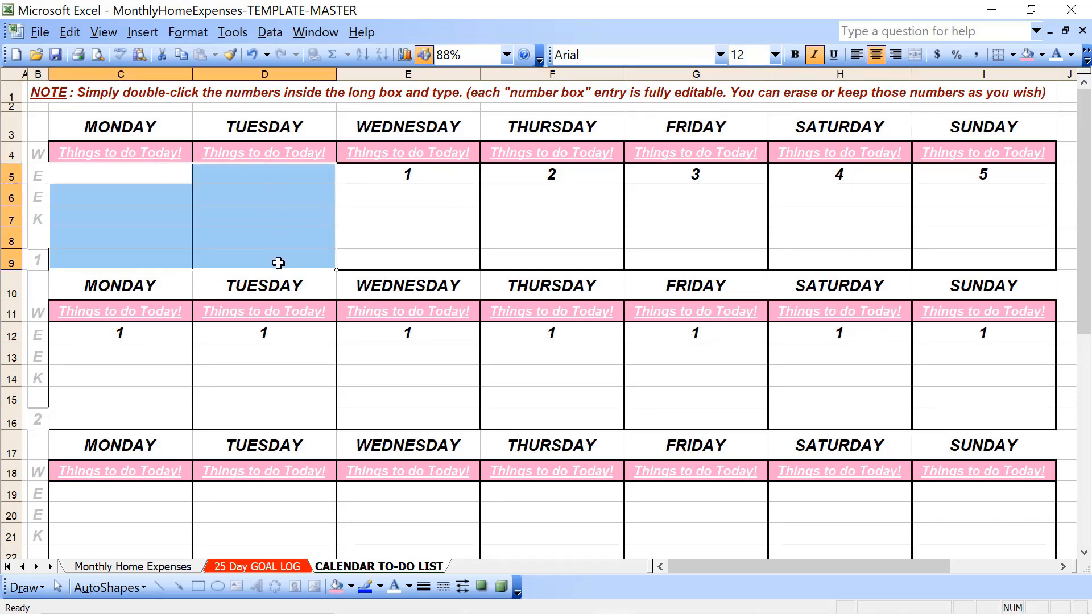
pyautogui.click(1027, 56)
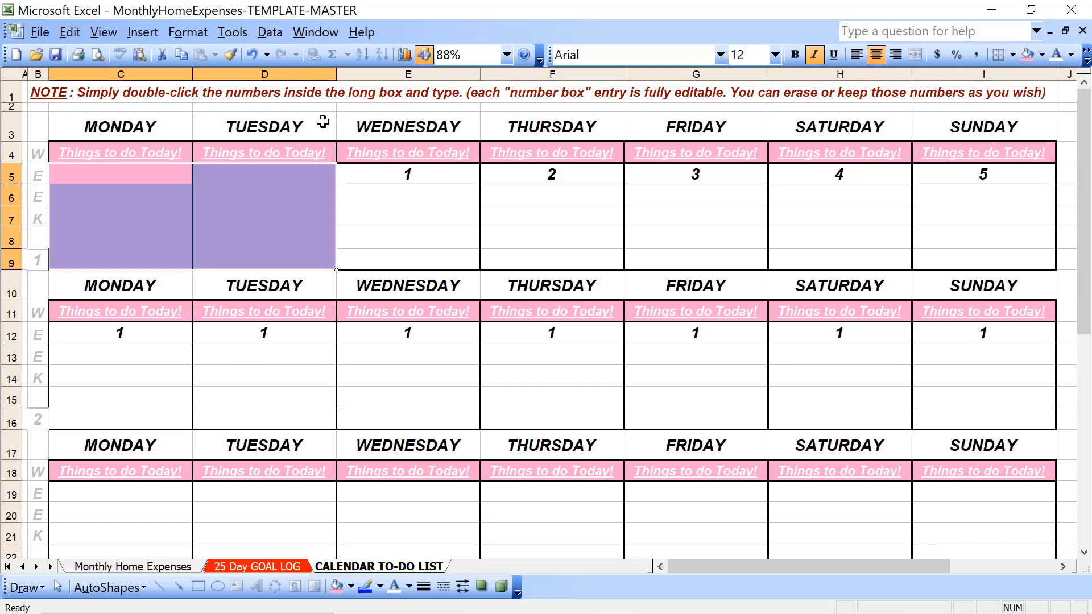
# Set the font colour of week 1's Monday and Tuesday "Things to do Today!" cells to light pink so the text blends into the fill
pyautogui.click(122, 154)
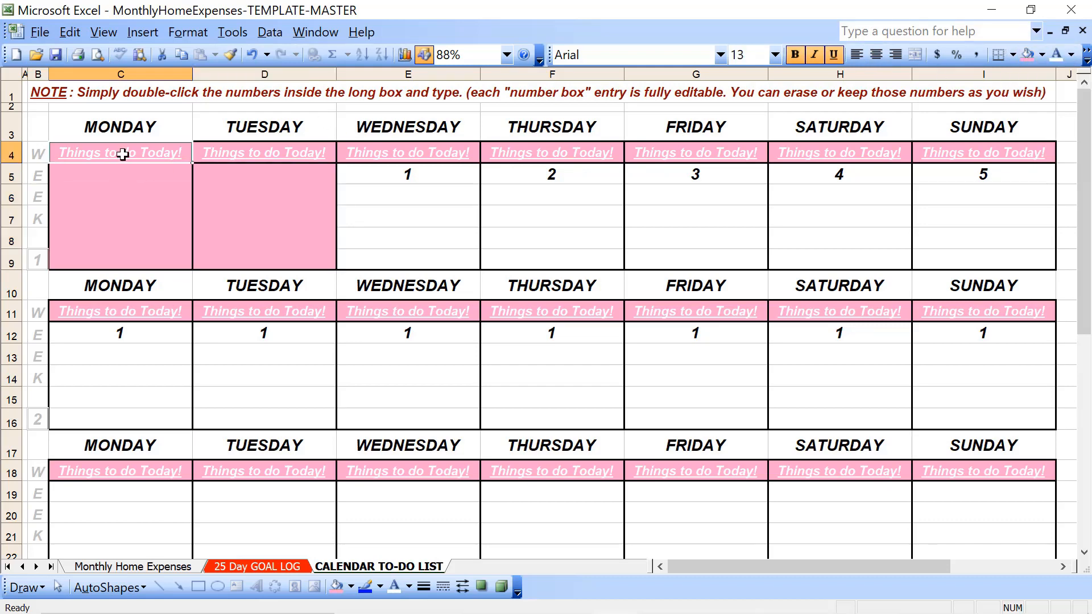
pyautogui.hotkey('shift', 'Right')
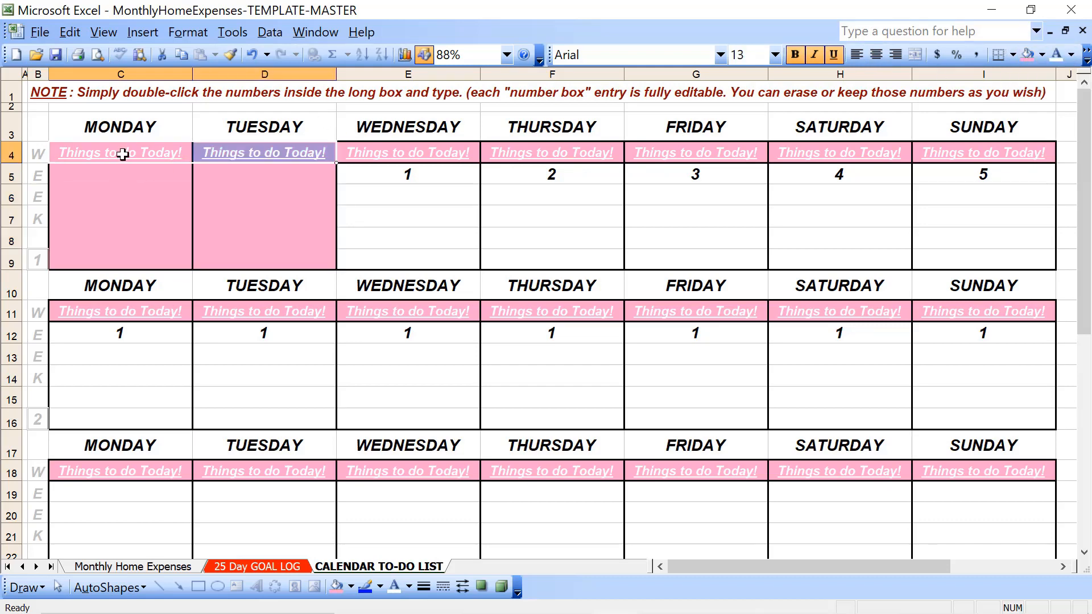
pyautogui.click(1071, 55)
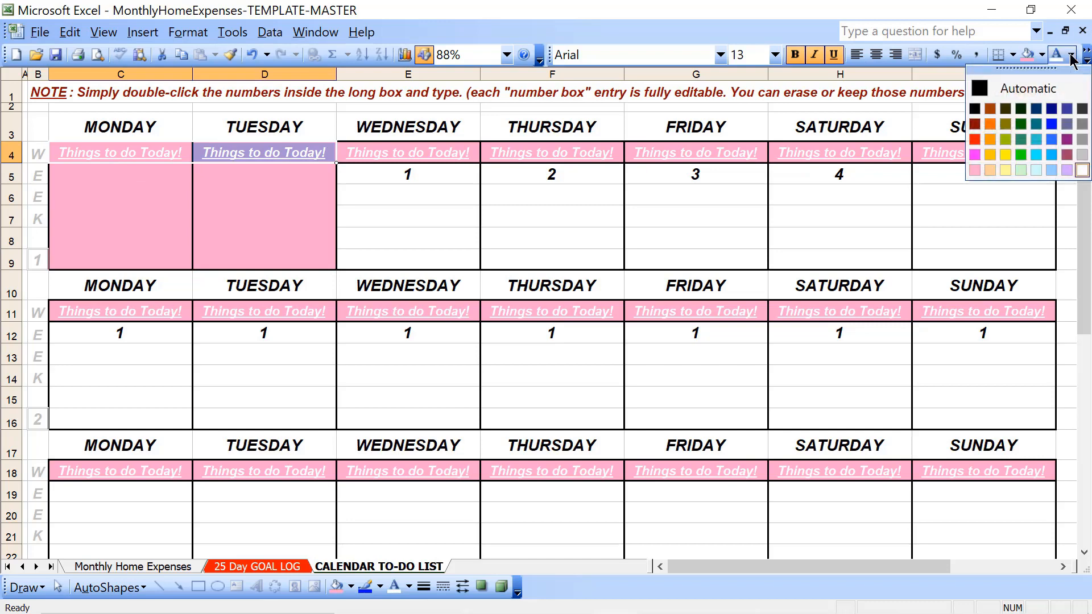
pyautogui.click(973, 170)
# Apply dark red outline and inside borders to week 1's day-number cells from Wednesday to Sunday
pyautogui.click(427, 175)
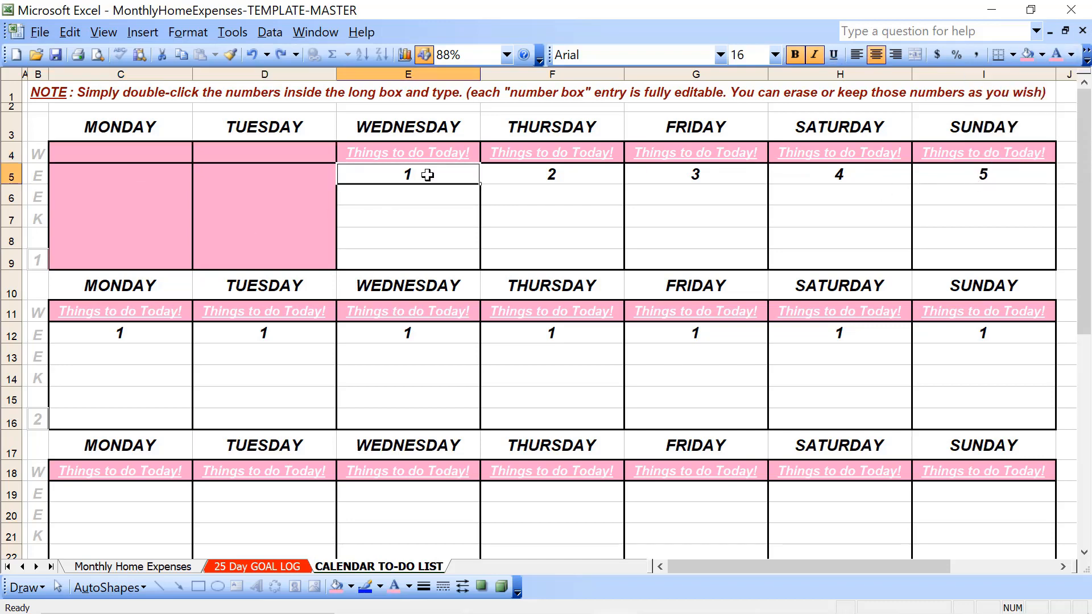
pyautogui.hotkey('shift', 'Right')
pyautogui.hotkey('shift', 'Right')
pyautogui.hotkey('shift', 'Right')
pyautogui.hotkey('shift', 'Right')
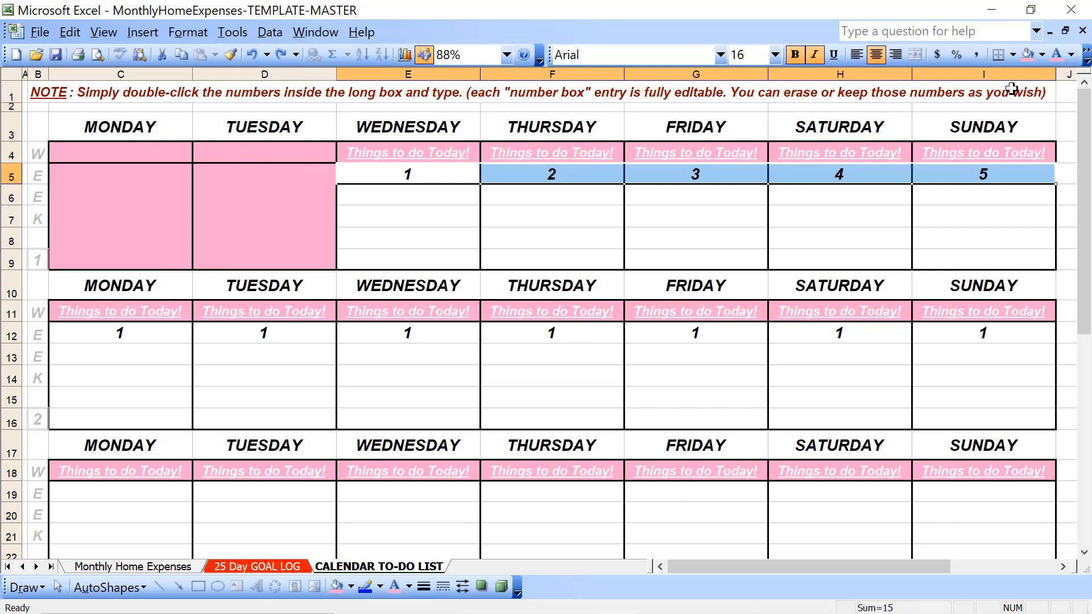
pyautogui.click(203, 35)
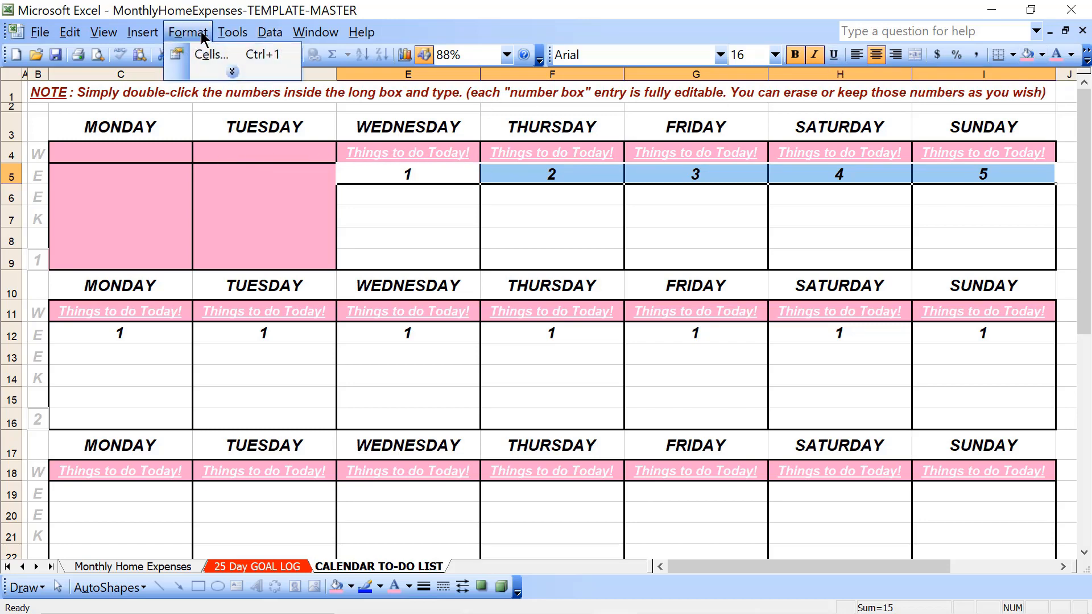
pyautogui.click(190, 57)
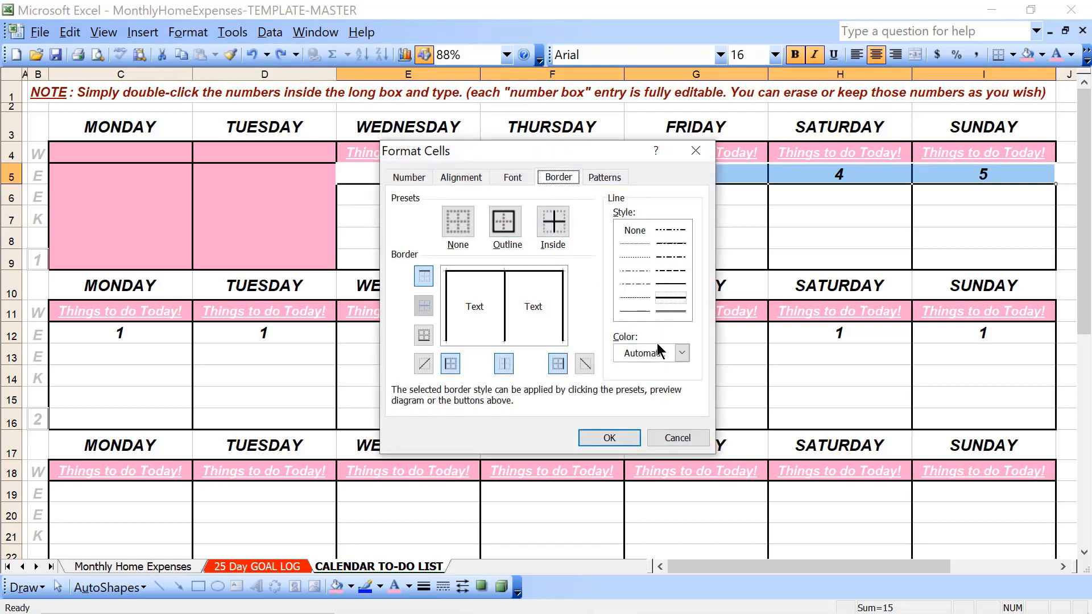
pyautogui.click(658, 350)
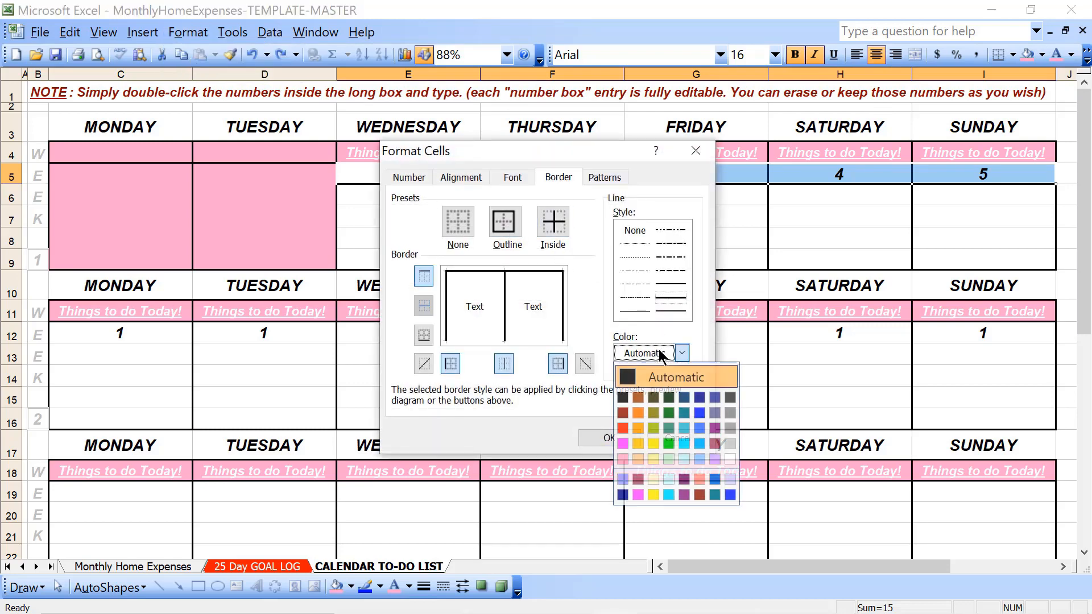
pyautogui.click(699, 495)
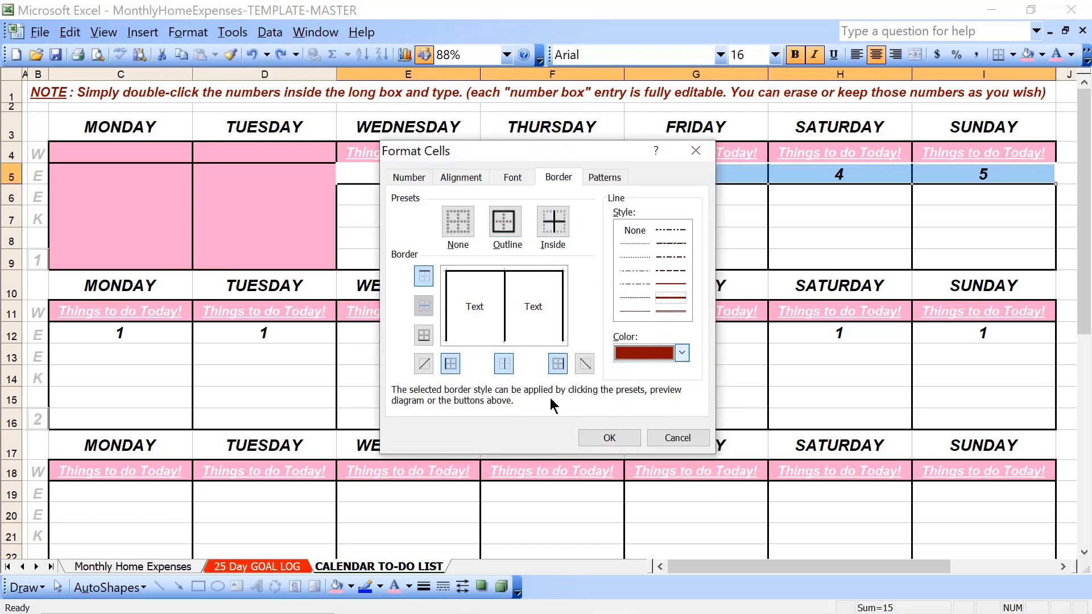
pyautogui.click(505, 226)
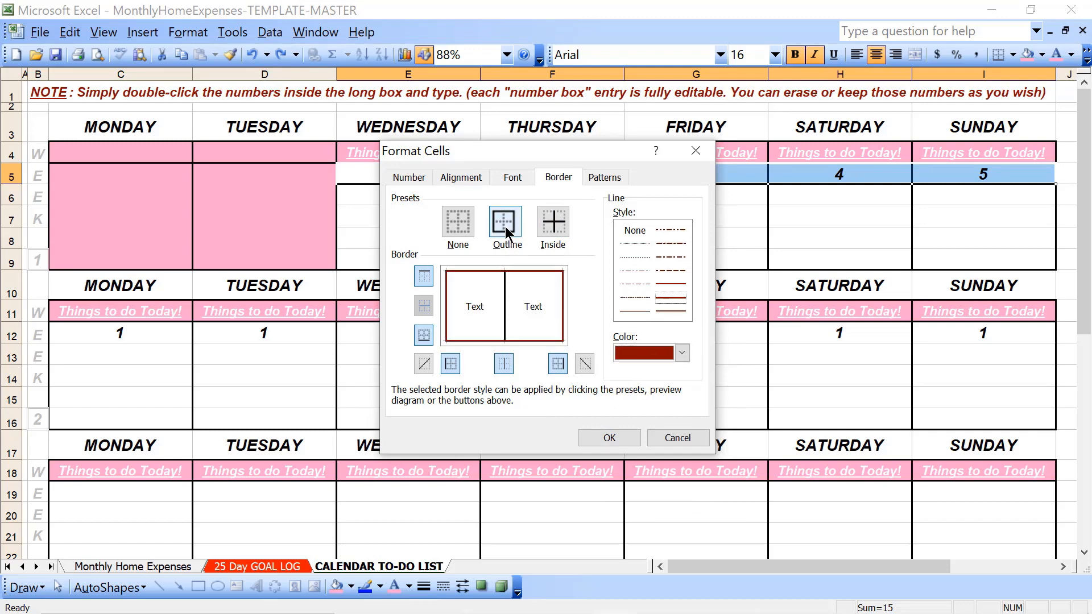
pyautogui.click(547, 226)
pyautogui.click(594, 436)
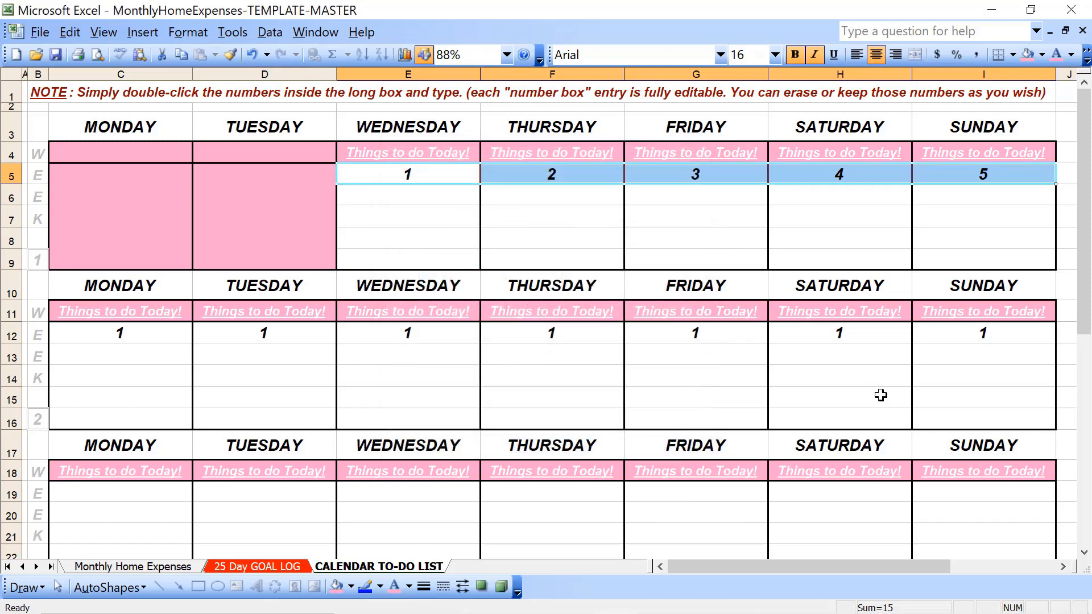
pyautogui.click(849, 400)
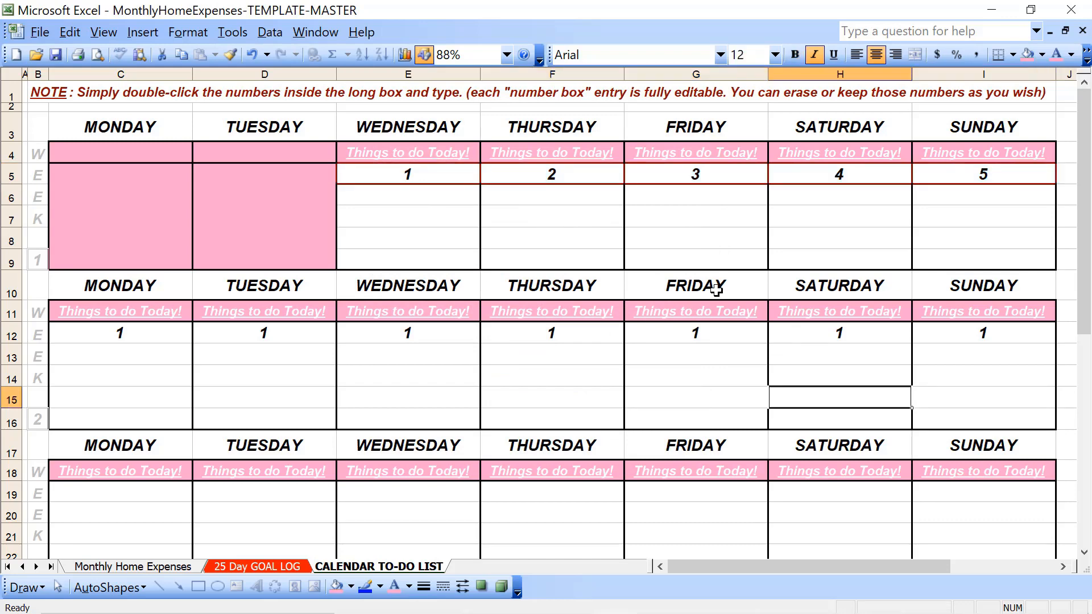
# Fill week 1's day-number cells from Wednesday to Sunday with light green
pyautogui.click(461, 170)
pyautogui.hotkey('shift', 'Right')
pyautogui.hotkey('shift', 'Right')
pyautogui.hotkey('shift', 'Right')
pyautogui.hotkey('shift', 'Right')
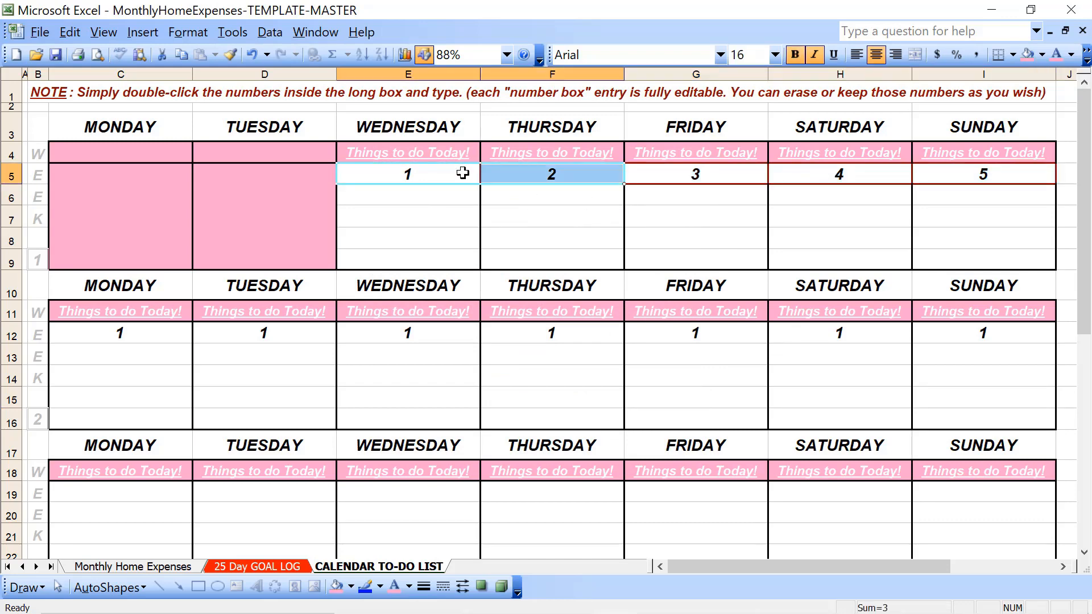
pyautogui.click(1042, 54)
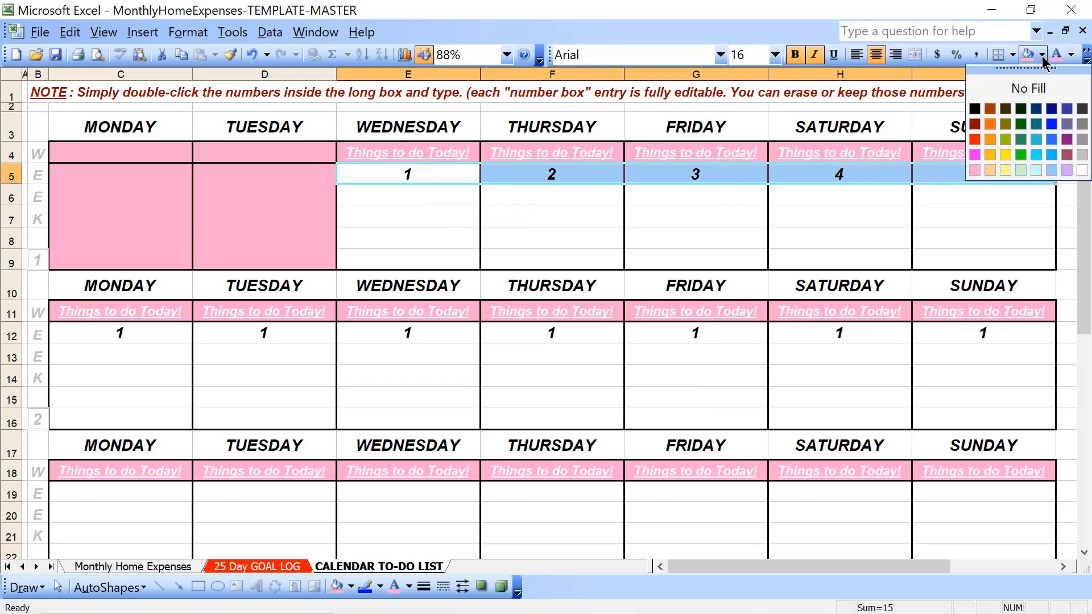
pyautogui.click(994, 170)
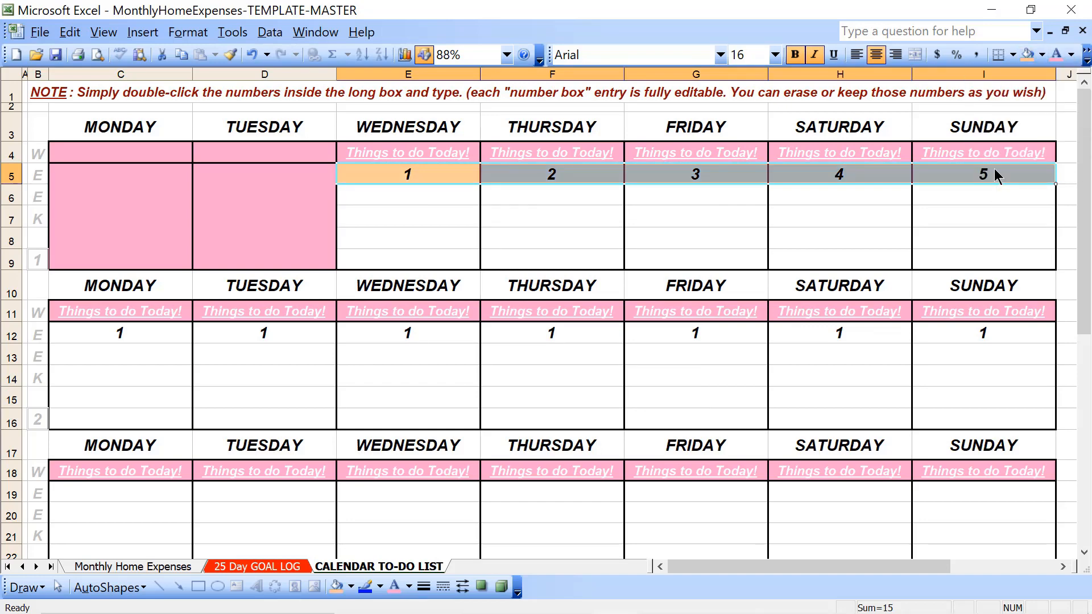
pyautogui.click(1042, 54)
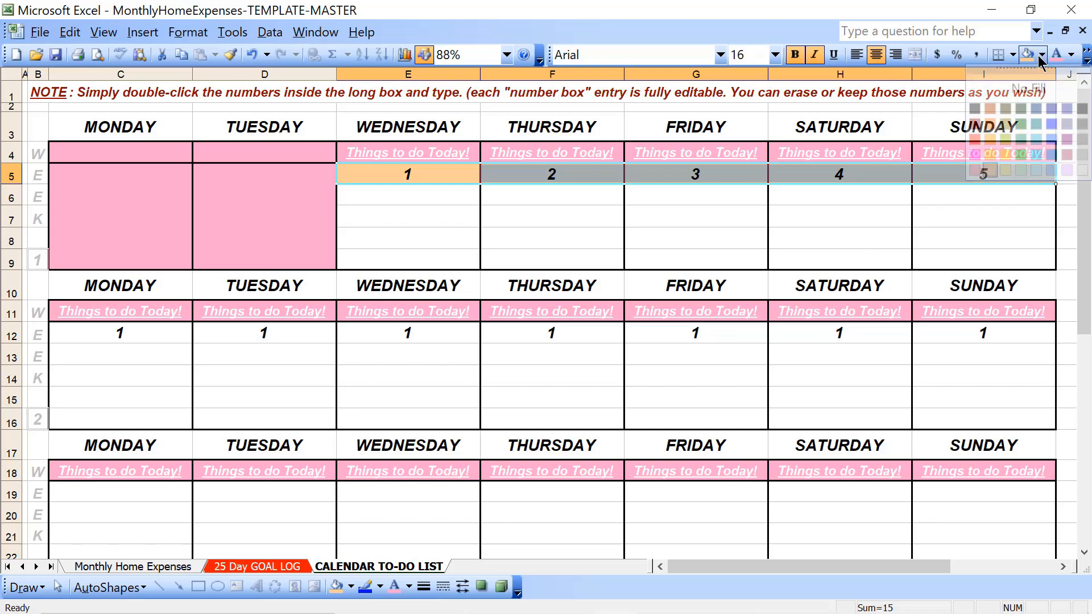
pyautogui.click(1022, 168)
pyautogui.click(493, 348)
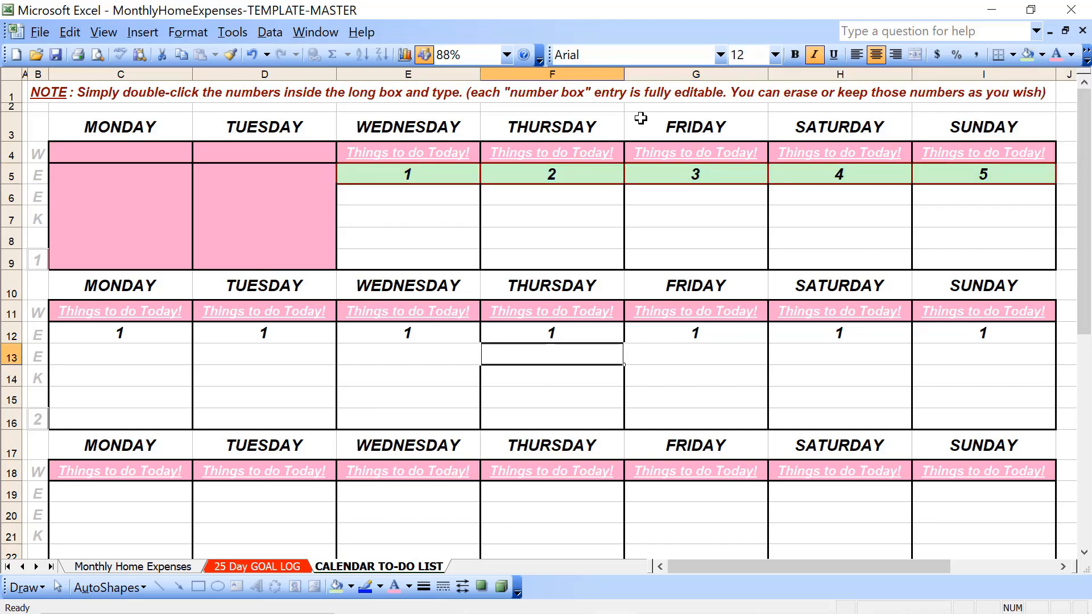
# Fill week 2's day-number cells from Monday to Sunday with light green
pyautogui.click(166, 338)
pyautogui.hotkey('shift', 'Right')
pyautogui.hotkey('shift', 'Right')
pyautogui.hotkey('shift', 'Right')
pyautogui.hotkey('shift', 'Right')
pyautogui.hotkey('shift', 'Right')
pyautogui.hotkey('shift', 'Right')
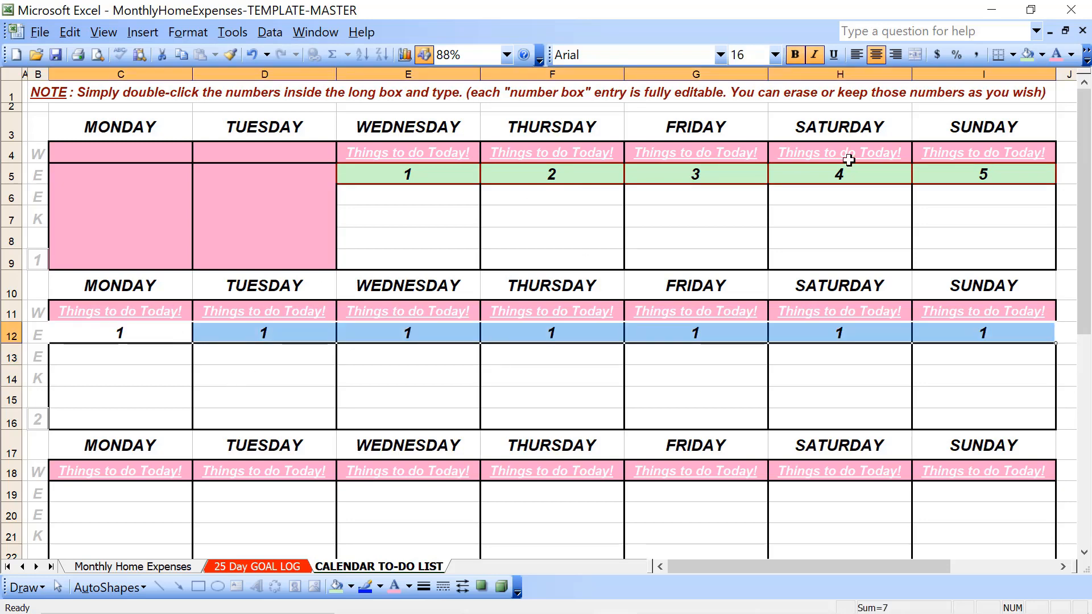
pyautogui.click(1026, 56)
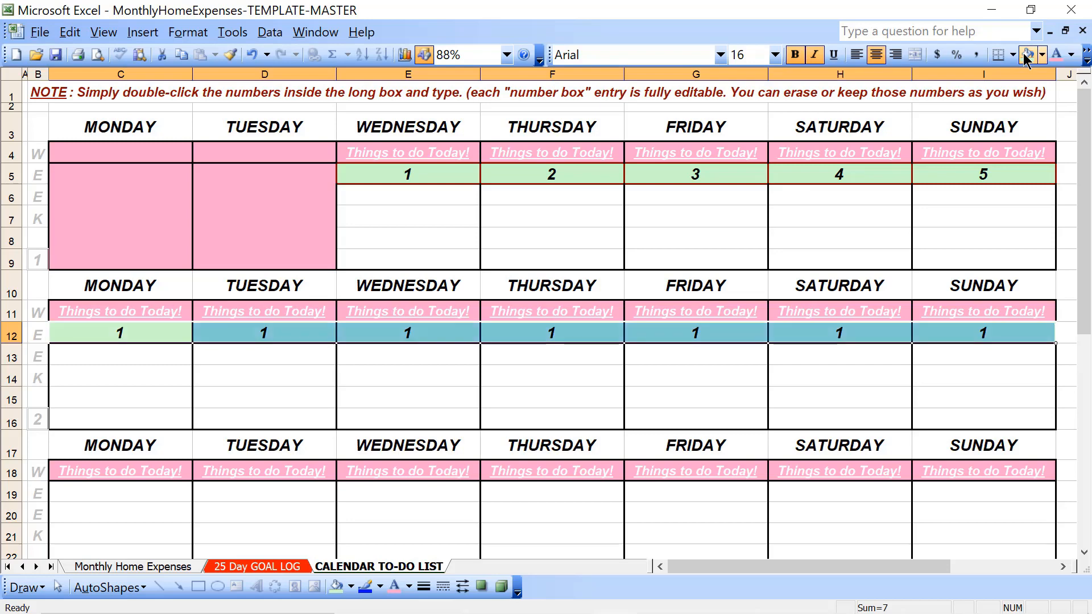
# Copy week 2's light green day-number cells from Monday to Sunday
pyautogui.press('Down')
pyautogui.press('Up')
pyautogui.hotkey('shift', 'Right')
pyautogui.hotkey('shift', 'Right')
pyautogui.hotkey('shift', 'Right')
pyautogui.hotkey('shift', 'Right')
pyautogui.hotkey('shift', 'Right')
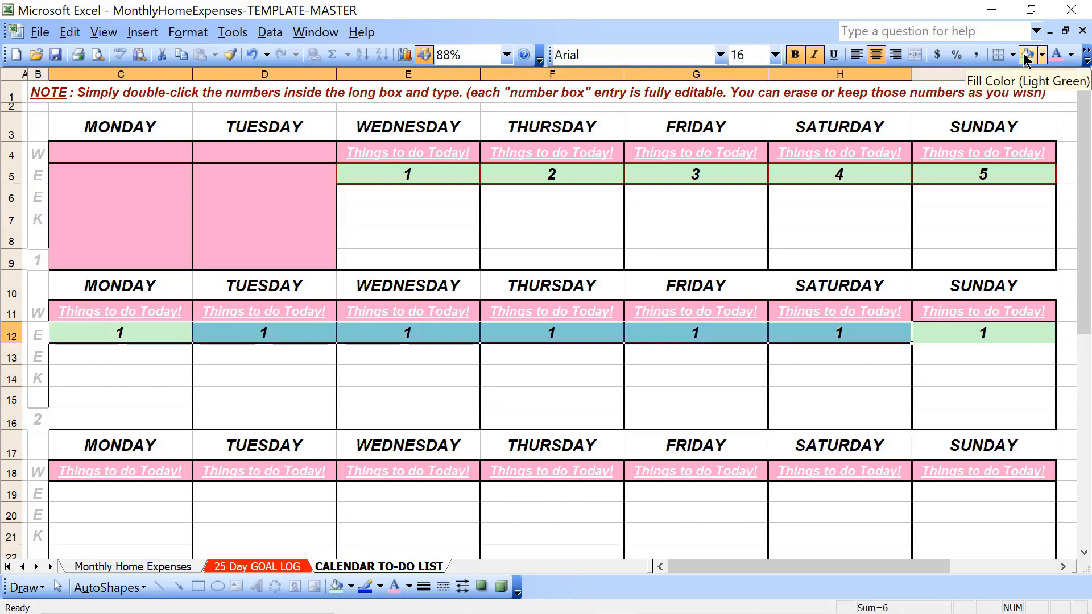
pyautogui.hotkey('shift', 'Right')
pyautogui.hotkey('ctrl', 'c')
# Paste the copied day-number cells into week 3's row 19, Monday to Sunday
pyautogui.press('Down')
pyautogui.press('Down')
pyautogui.press('Down')
pyautogui.press('Down')
pyautogui.press('Down')
pyautogui.press('Down')
pyautogui.press('Down')
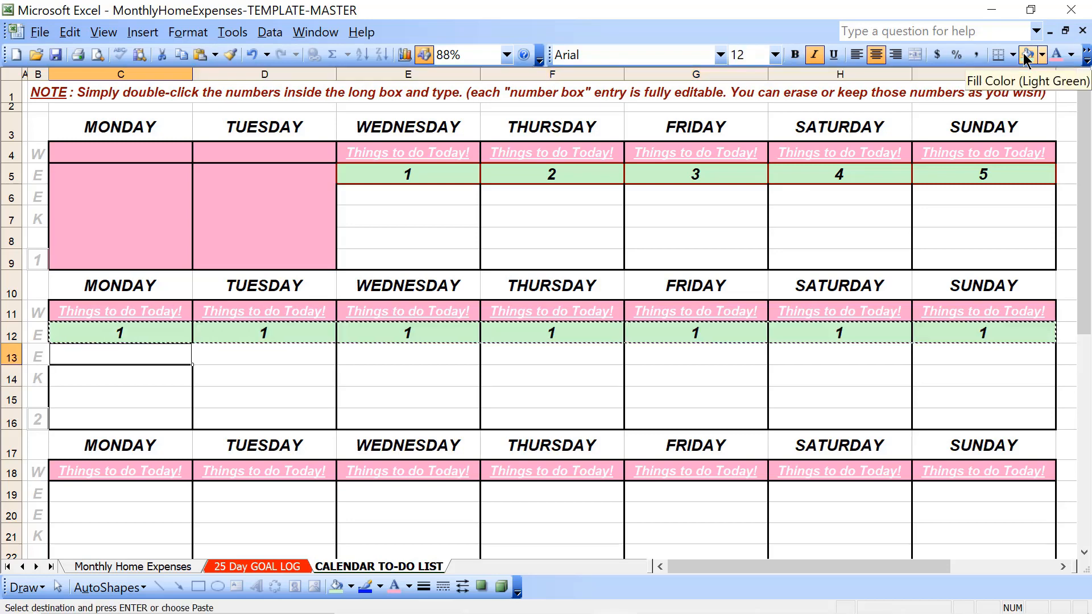
pyautogui.hotkey('shift', 'Right')
pyautogui.hotkey('shift', 'Right')
pyautogui.hotkey('shift', 'Right')
pyautogui.hotkey('shift', 'Right')
pyautogui.hotkey('shift', 'Right')
pyautogui.hotkey('shift', 'Right')
pyautogui.hotkey('ctrl', 'v')
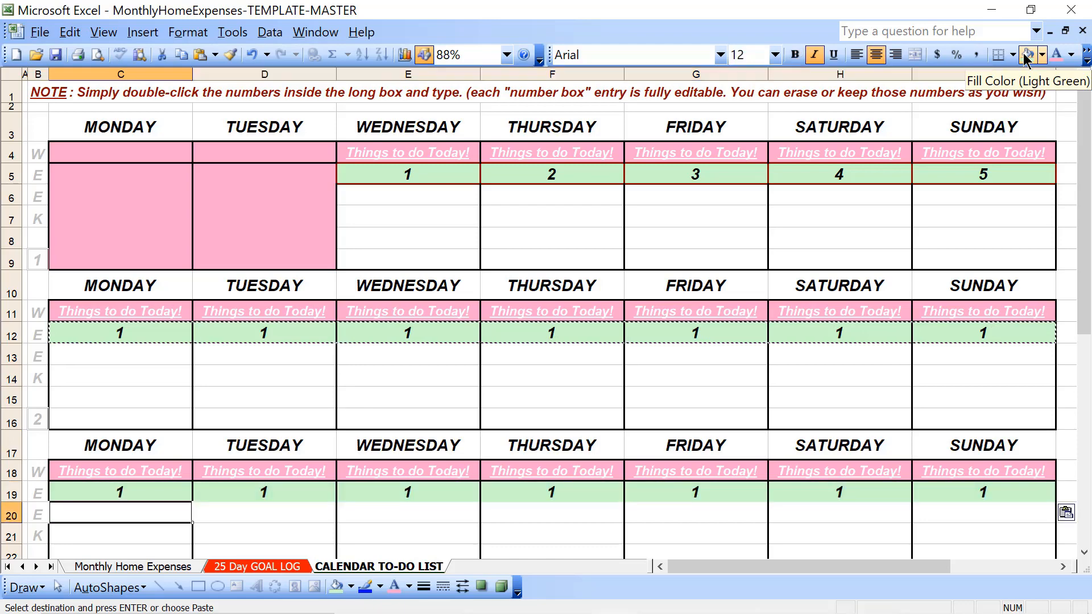
# Paste the copied day-number cells into week 4's row 26, Monday to Sunday
pyautogui.press('Down')
pyautogui.press('Down')
pyautogui.press('Down')
pyautogui.press('Down')
pyautogui.press('Down')
pyautogui.press('Down')
pyautogui.press('Down')
pyautogui.press('Down')
pyautogui.press('Up')
pyautogui.hotkey('shift', 'Right')
pyautogui.hotkey('shift', 'Right')
pyautogui.hotkey('shift', 'Right')
pyautogui.hotkey('shift', 'Right')
pyautogui.hotkey('shift', 'Right')
pyautogui.hotkey('shift', 'Right')
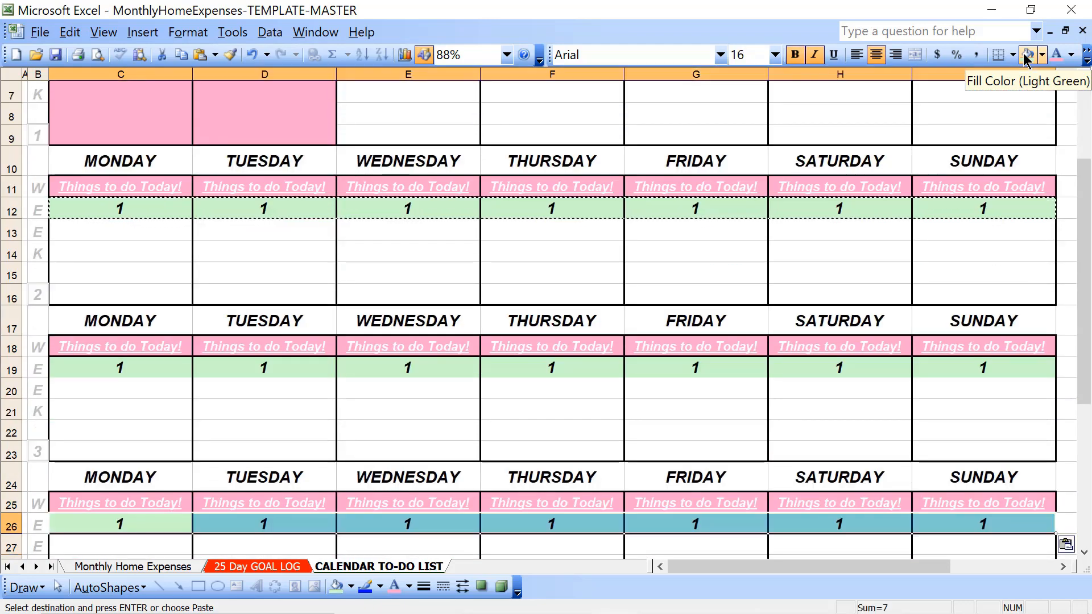
pyautogui.hotkey('ctrl', 'v')
# Paste the copied day-number cells into week 5's row 33, Monday to Sunday
pyautogui.press('Down')
pyautogui.press('Down')
pyautogui.press('Down')
pyautogui.press('Down')
pyautogui.press('Down')
pyautogui.press('Down')
pyautogui.press('Down')
pyautogui.press('Down')
pyautogui.press('Down')
pyautogui.press('Down')
pyautogui.press('Up')
pyautogui.press('Up')
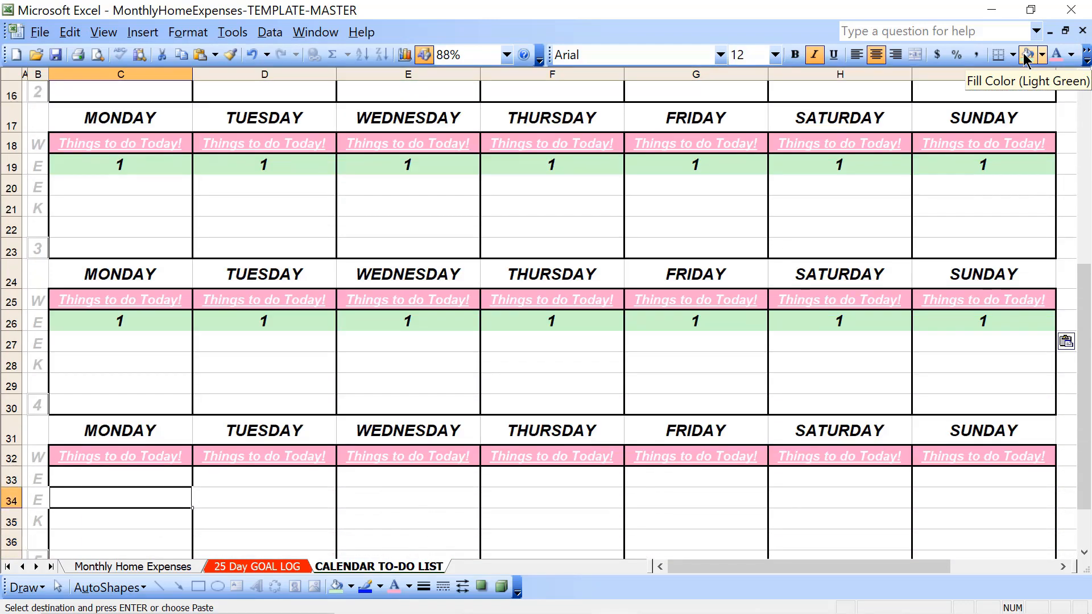
pyautogui.press('Up')
pyautogui.hotkey('shift', 'Right')
pyautogui.hotkey('shift', 'Right')
pyautogui.hotkey('shift', 'Right')
pyautogui.hotkey('shift', 'Right')
pyautogui.hotkey('shift', 'Right')
pyautogui.hotkey('shift', 'Right')
pyautogui.hotkey('ctrl', 'v')
pyautogui.press('Down')
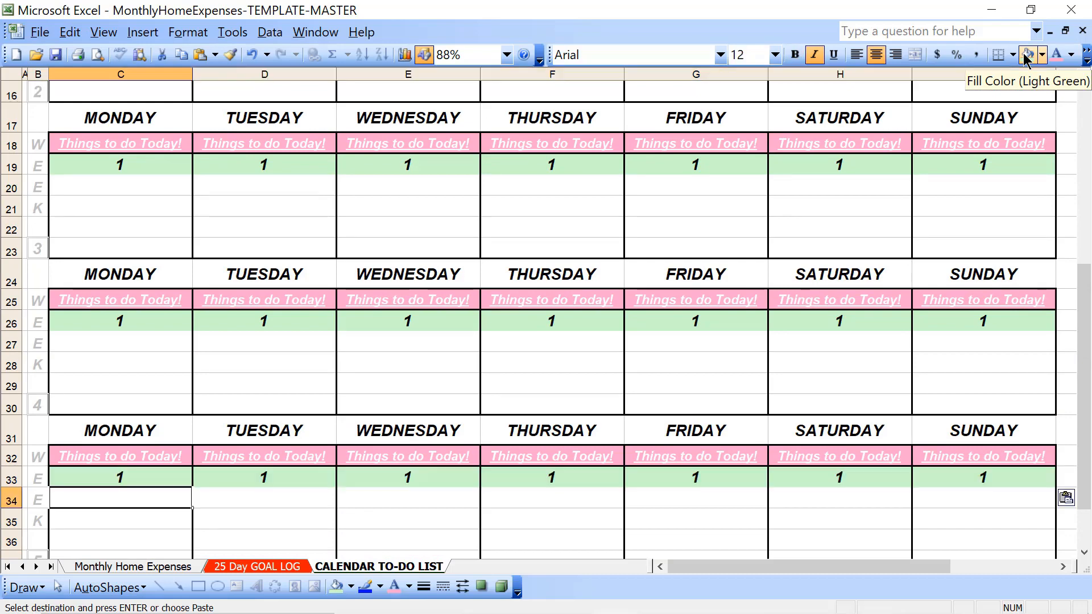
# Check the system calendar for February 2023 to see on which weekday the month ends
pyautogui.press('Up')
pyautogui.press('Up')
pyautogui.press('Up')
pyautogui.press('Up')
pyautogui.press('Up')
pyautogui.press('Up')
pyautogui.press('Up')
pyautogui.press('Up')
pyautogui.press('Up')
pyautogui.press('Up')
pyautogui.press('Up')
pyautogui.press('Up')
pyautogui.press('Up')
pyautogui.press('Up')
pyautogui.press('Up')
pyautogui.press('Up')
pyautogui.press('Up')
pyautogui.press('Up')
pyautogui.press('Up')
pyautogui.press('Up')
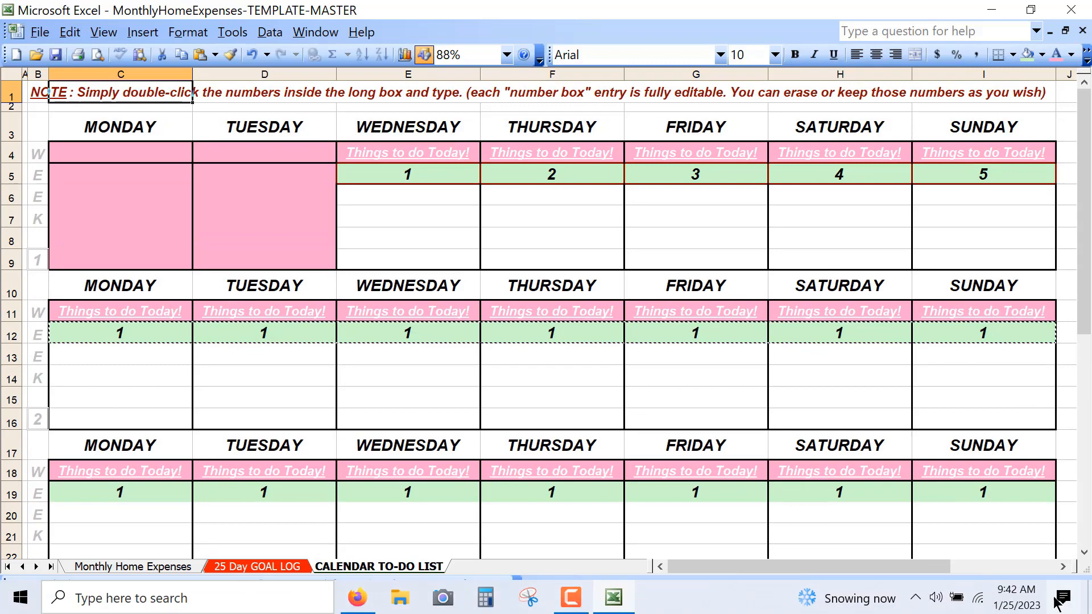
pyautogui.click(1025, 610)
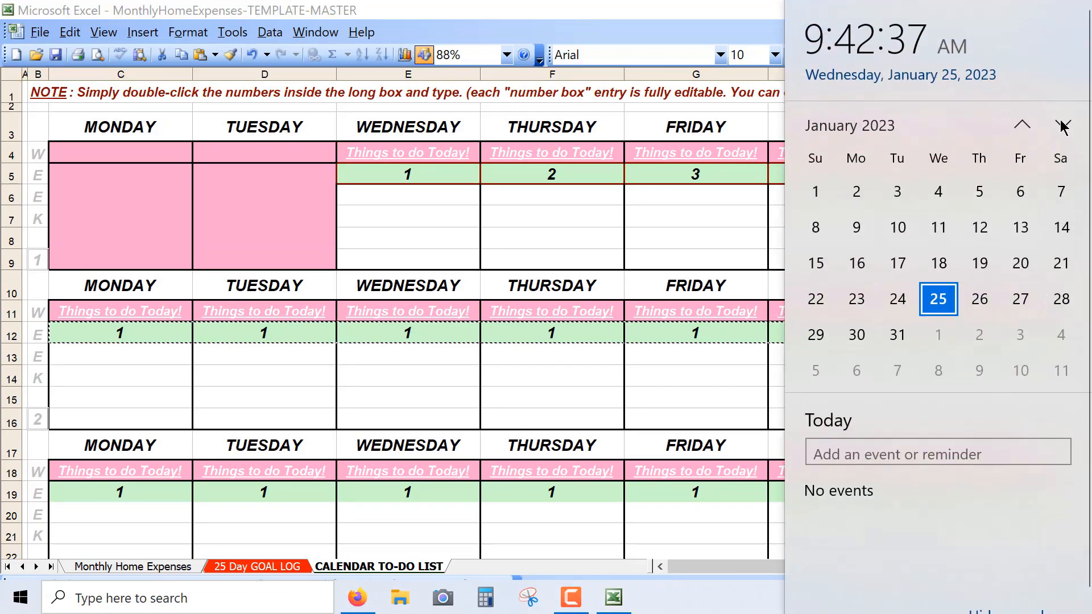
pyautogui.click(1063, 125)
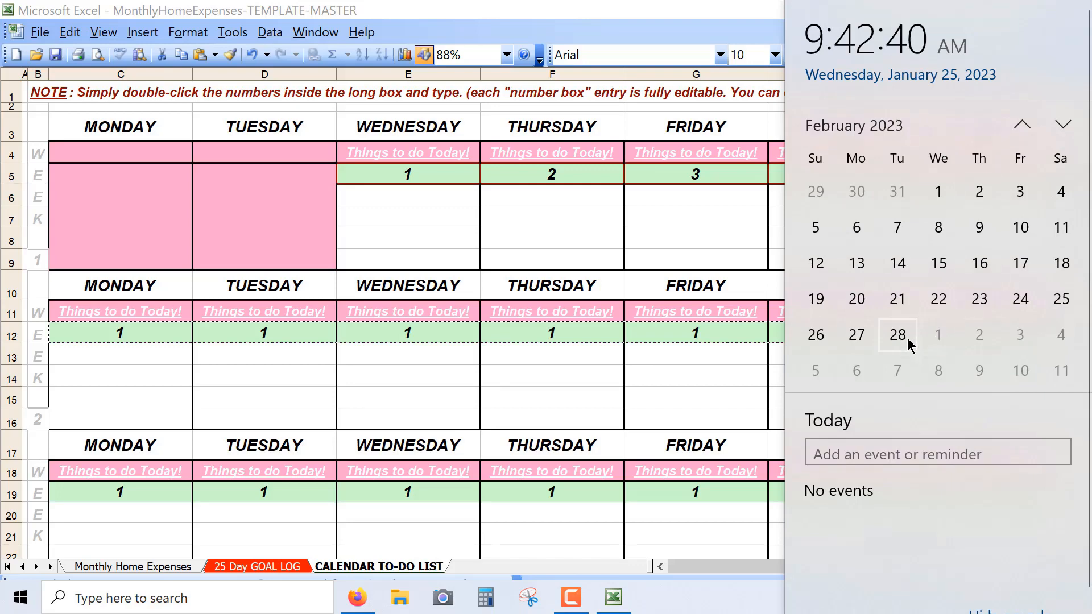
pyautogui.click(399, 469)
pyautogui.scroll(-6, 392, 409)
pyautogui.click(397, 407)
pyautogui.press('Up')
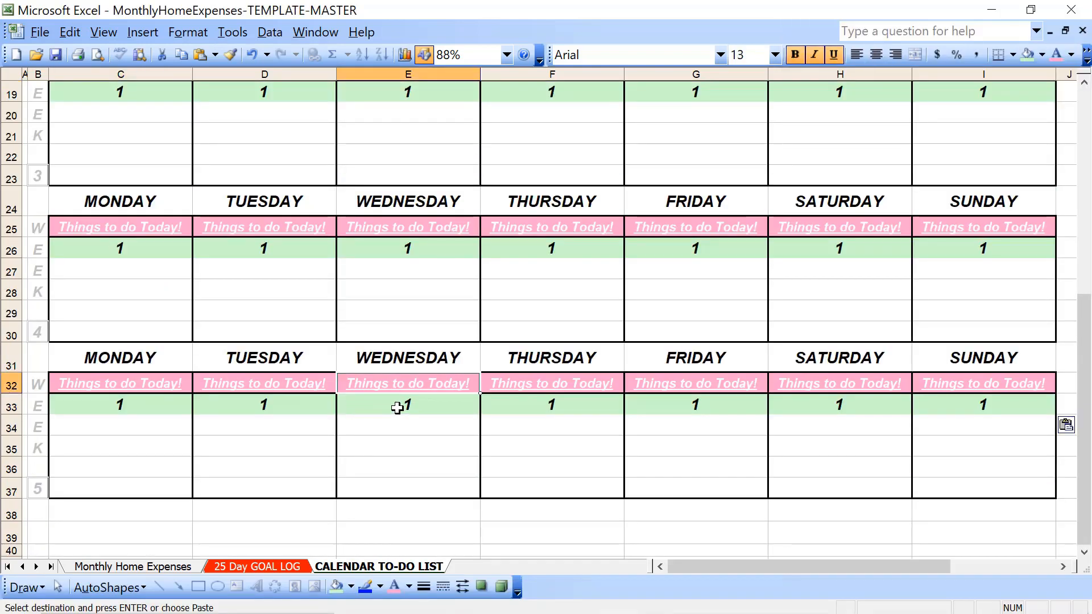
pyautogui.click(397, 407)
pyautogui.hotkey('shift', 'Down')
pyautogui.hotkey('shift', 'Down')
pyautogui.hotkey('shift', 'Down')
pyautogui.hotkey('shift', 'Down')
pyautogui.hotkey('shift', 'Right')
pyautogui.hotkey('shift', 'Right')
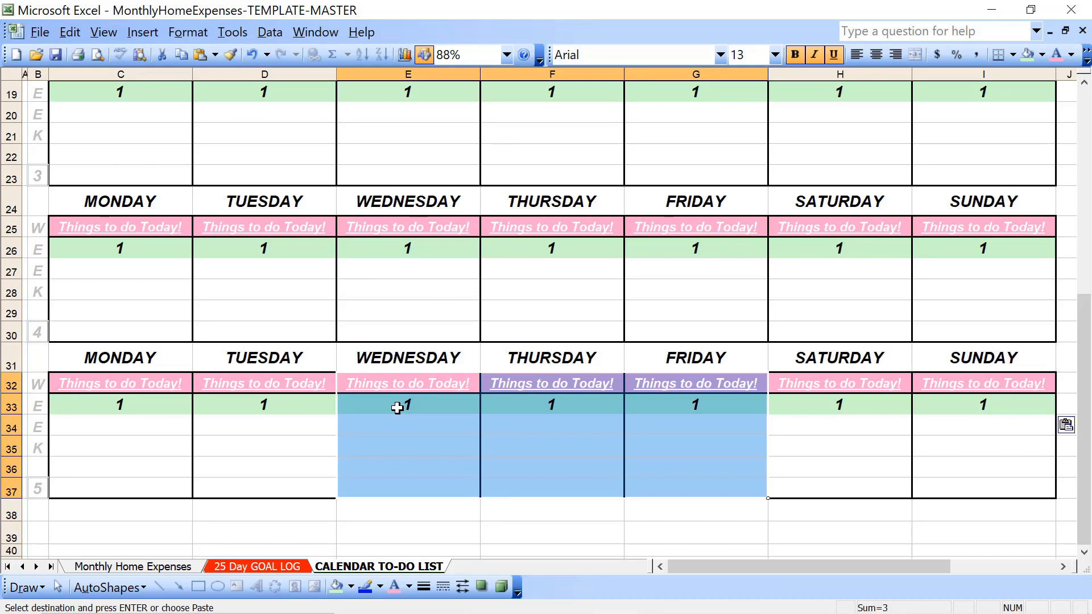
# Fill week 5's Wednesday to Sunday cells in rows 33 to 37 with the pink Rose color
pyautogui.click(397, 407)
pyautogui.hotkey('shift', 'Down')
pyautogui.hotkey('shift', 'Down')
pyautogui.hotkey('shift', 'Down')
pyautogui.hotkey('shift', 'Down')
pyautogui.hotkey('shift', 'Right')
pyautogui.hotkey('shift', 'Right')
pyautogui.hotkey('shift', 'Right')
pyautogui.hotkey('shift', 'Right')
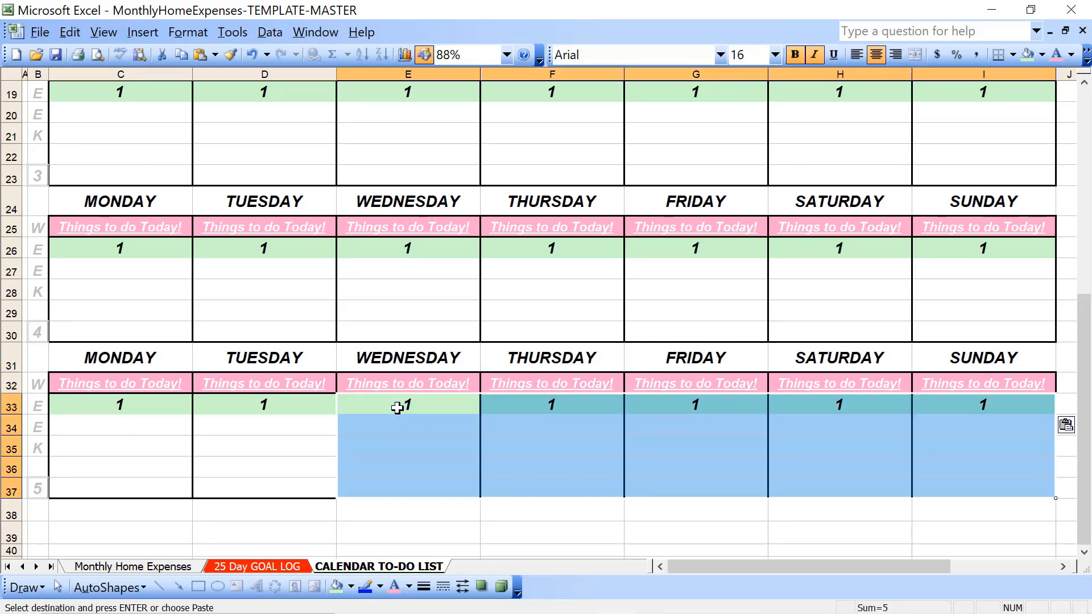
pyautogui.click(1041, 54)
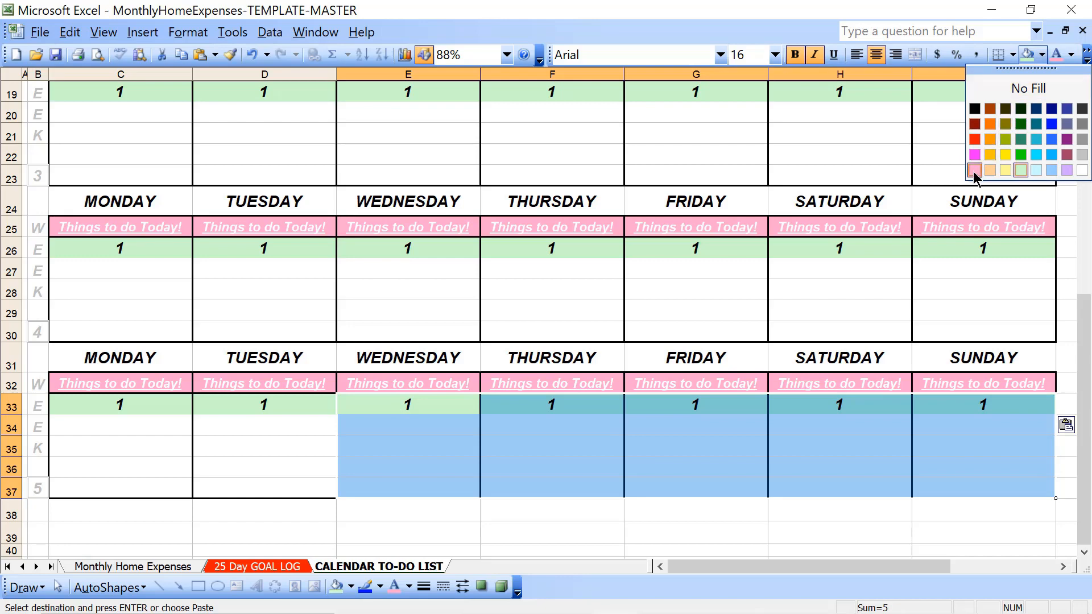
pyautogui.click(974, 170)
# Set the font color of week 5's "Things to do Today!" cells in row 32, Wednesday to Sunday, to Rose
pyautogui.press('Up')
pyautogui.hotkey('shift', 'Right')
pyautogui.hotkey('shift', 'Right')
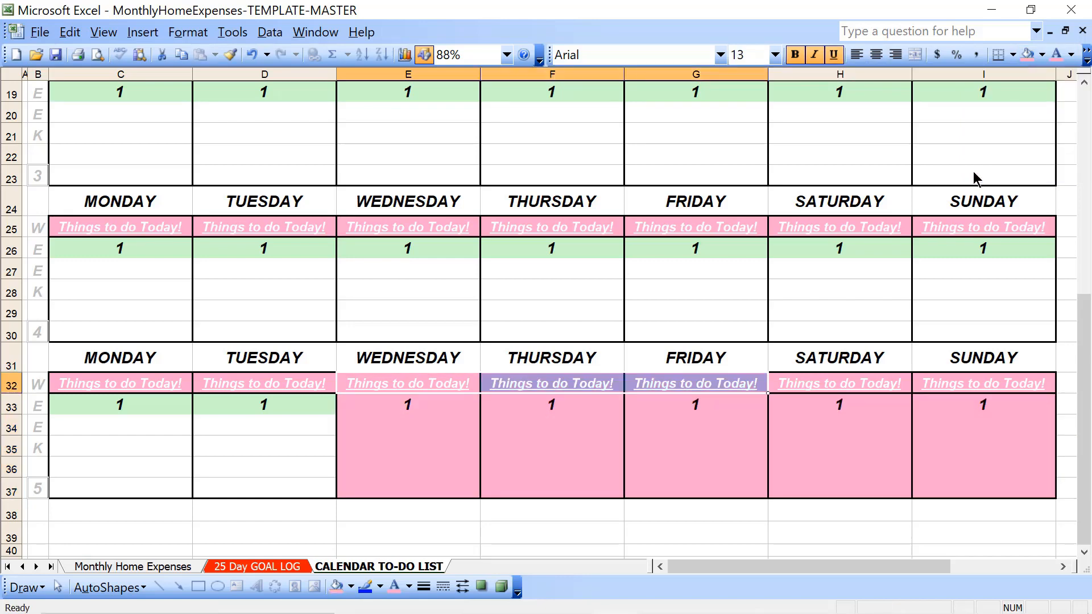
pyautogui.hotkey('shift', 'Right')
pyautogui.hotkey('shift', 'Right')
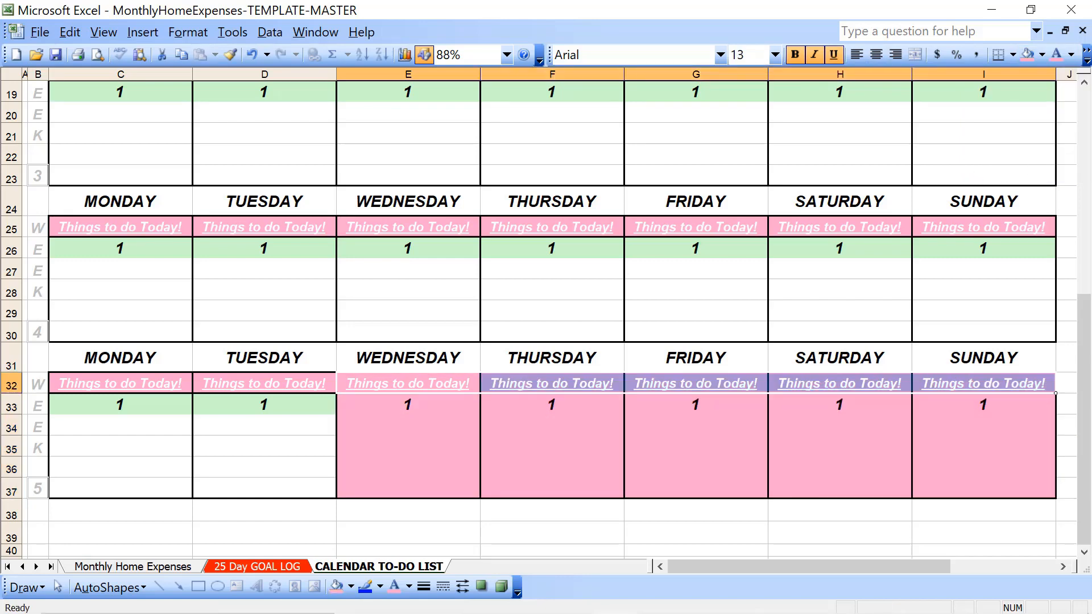
pyautogui.click(1057, 55)
# Clear the day numbers from week 5's Wednesday to Sunday cells in row 33
pyautogui.click(416, 407)
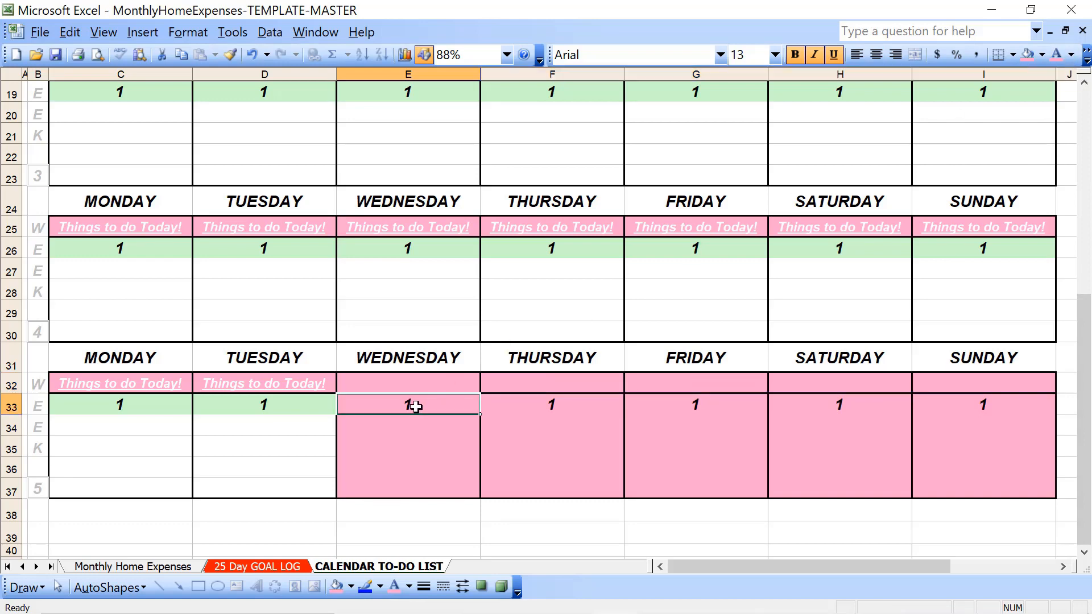
pyautogui.press('Delete')
pyautogui.press('Right')
pyautogui.press('Delete')
pyautogui.press('Right')
pyautogui.press('Delete')
pyautogui.press('Right')
pyautogui.press('Delete')
pyautogui.press('Right')
pyautogui.press('Delete')
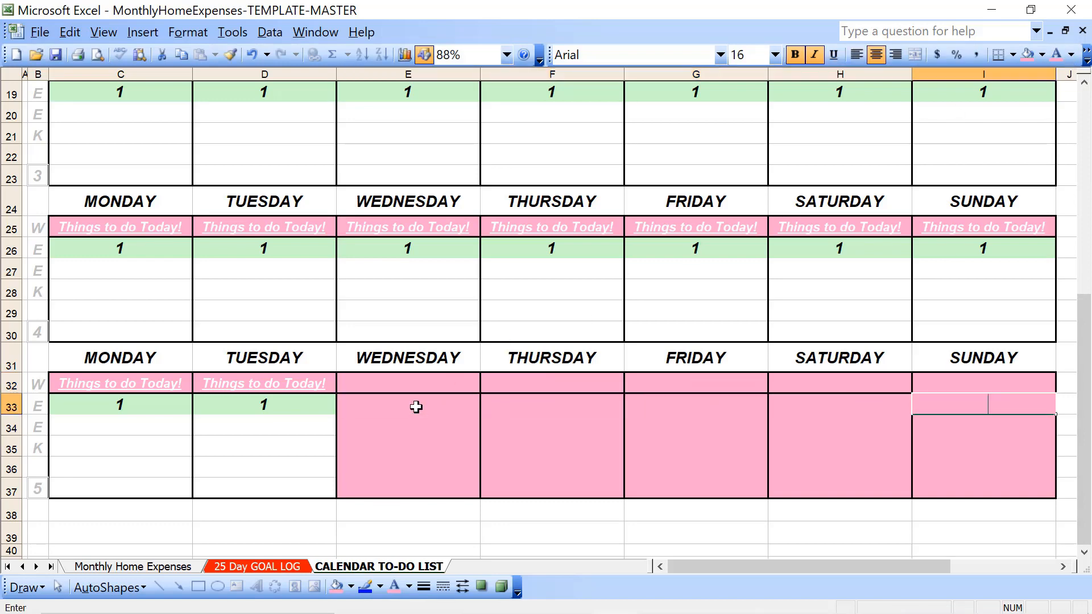
# Apply dark red outline and inside borders to week 1's Wednesday to Sunday cells in rows 4 and 5
pyautogui.press('Down')
pyautogui.press('Left')
pyautogui.press('Left')
pyautogui.press('Left')
pyautogui.press('Left')
pyautogui.press('Left')
pyautogui.press('Left')
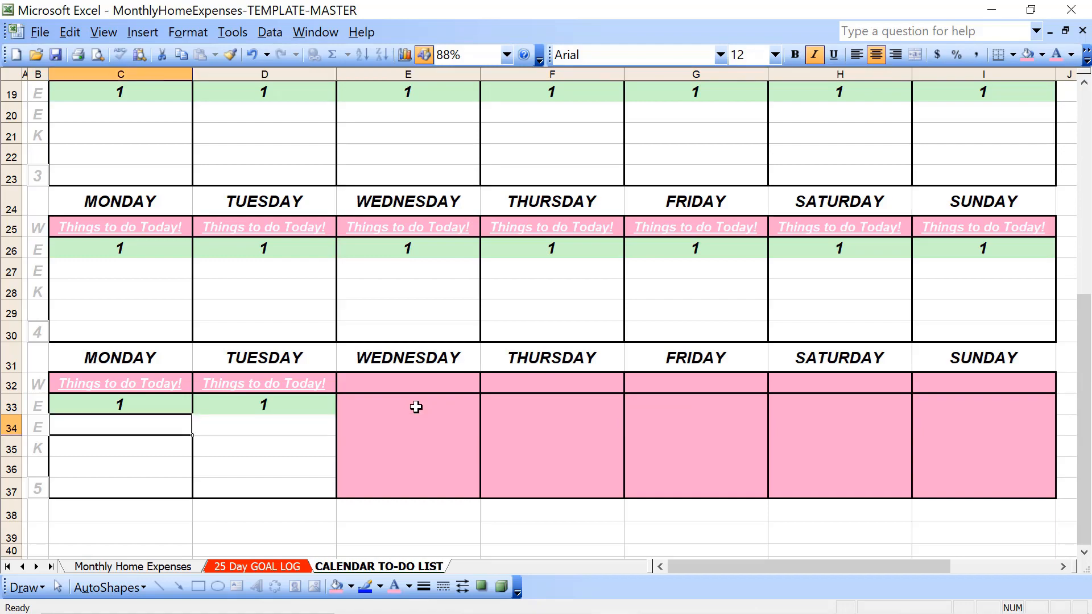
pyautogui.press('Up')
pyautogui.press('Up')
pyautogui.press('Up')
pyautogui.press('Up')
pyautogui.press('Up')
pyautogui.press('Up')
pyautogui.press('Up')
pyautogui.press('Up')
pyautogui.press('Up')
pyautogui.press('Up')
pyautogui.press('Up')
pyautogui.press('Up')
pyautogui.press('Up')
pyautogui.press('Up')
pyautogui.press('Up')
pyautogui.press('Up')
pyautogui.press('Up')
pyautogui.press('Up')
pyautogui.press('Up')
pyautogui.press('Up')
pyautogui.press('Up')
pyautogui.press('Up')
pyautogui.press('Up')
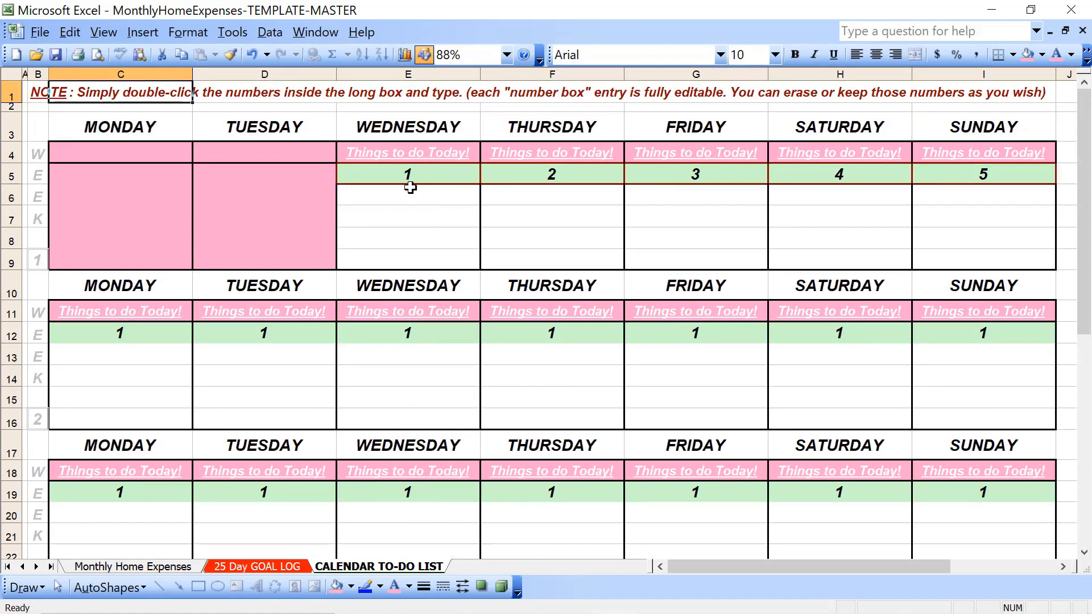
pyautogui.click(422, 153)
pyautogui.hotkey('shift', 'Down')
pyautogui.hotkey('shift', 'Right')
pyautogui.hotkey('shift', 'Right')
pyautogui.hotkey('shift', 'Right')
pyautogui.hotkey('shift', 'Right')
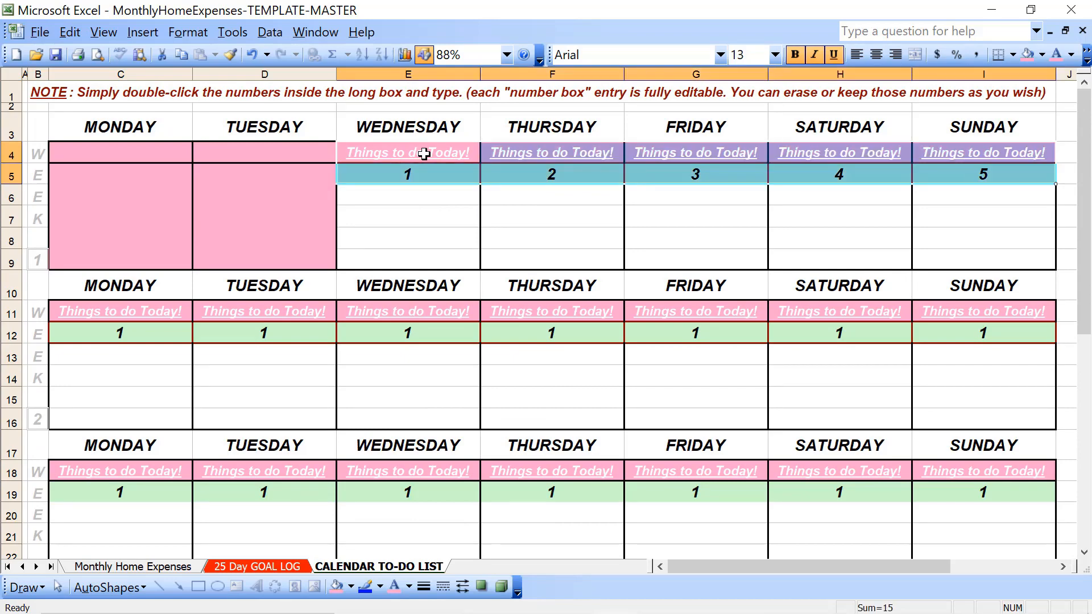
pyautogui.click(188, 32)
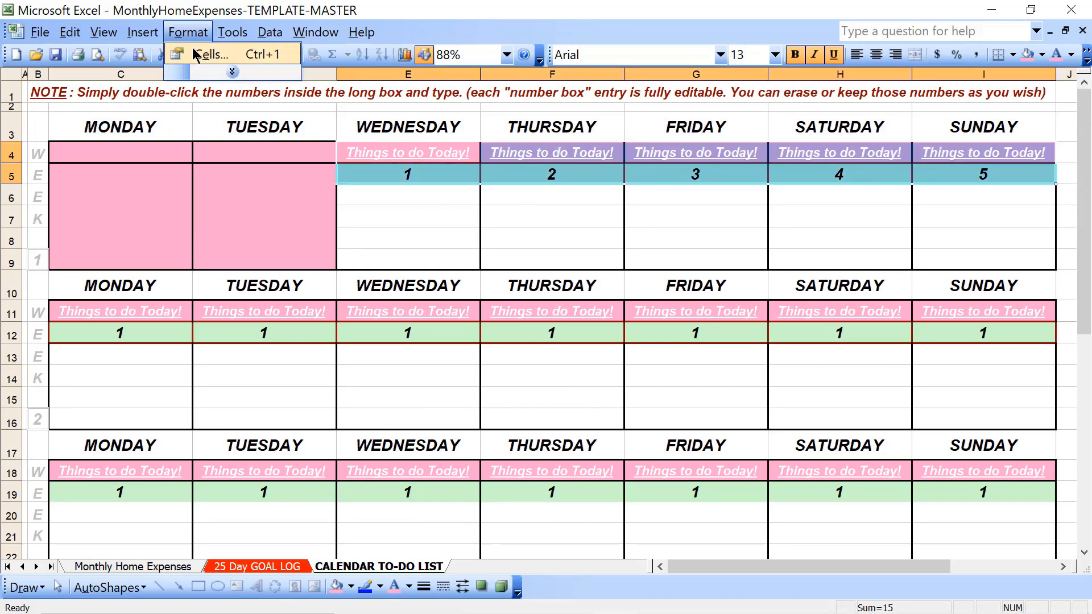
pyautogui.click(195, 54)
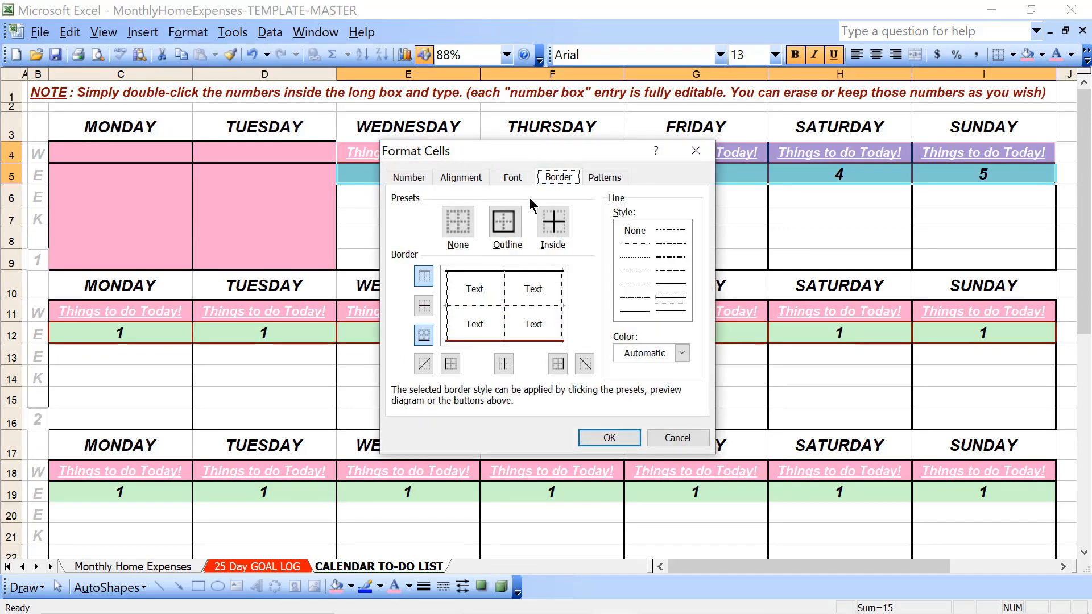
pyautogui.click(659, 354)
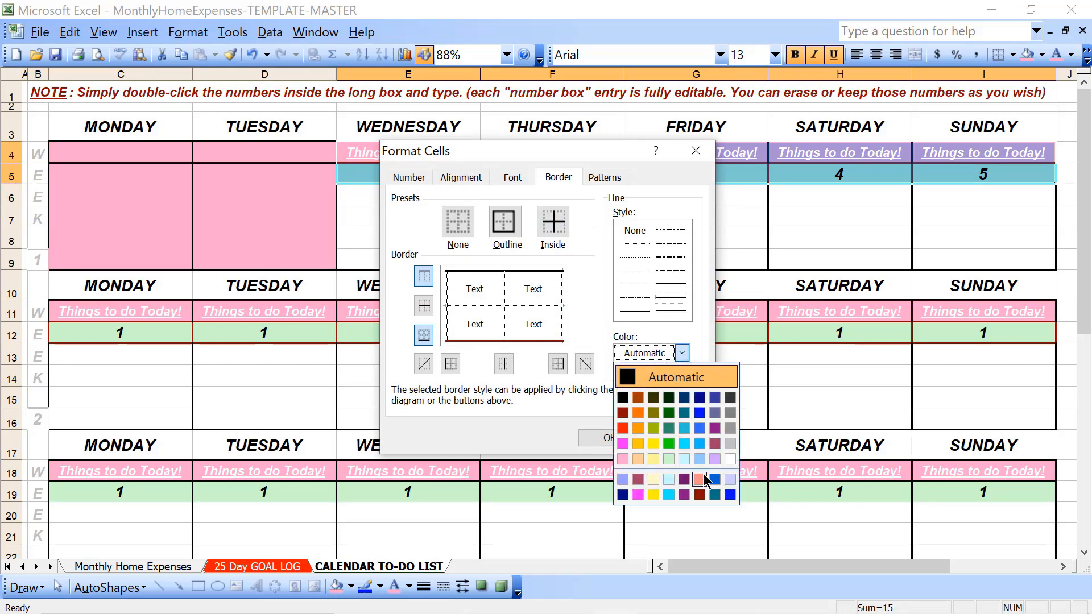
pyautogui.click(700, 495)
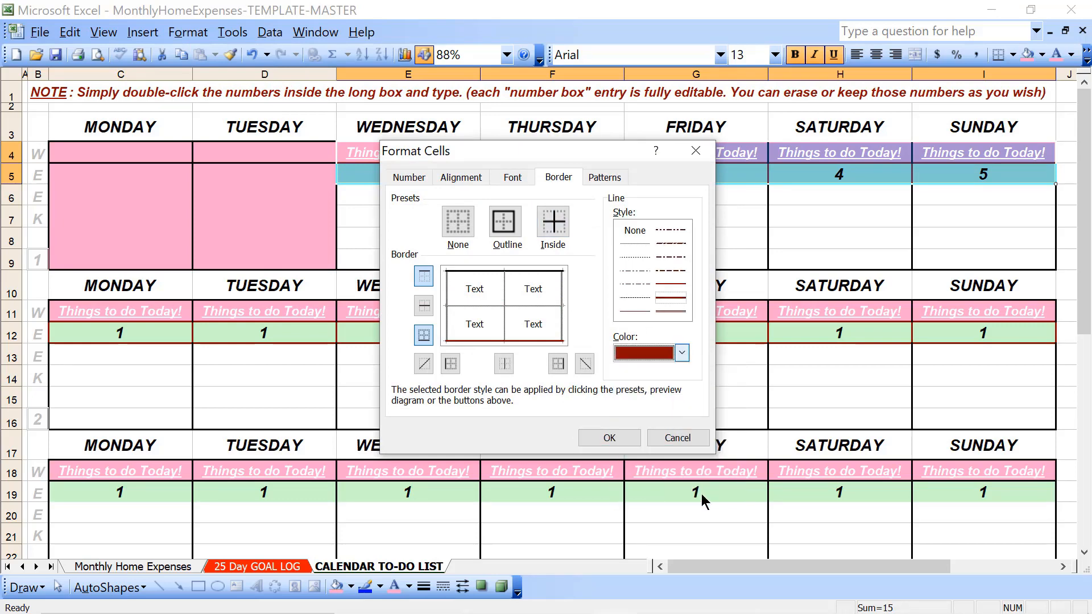
pyautogui.click(504, 228)
pyautogui.click(552, 225)
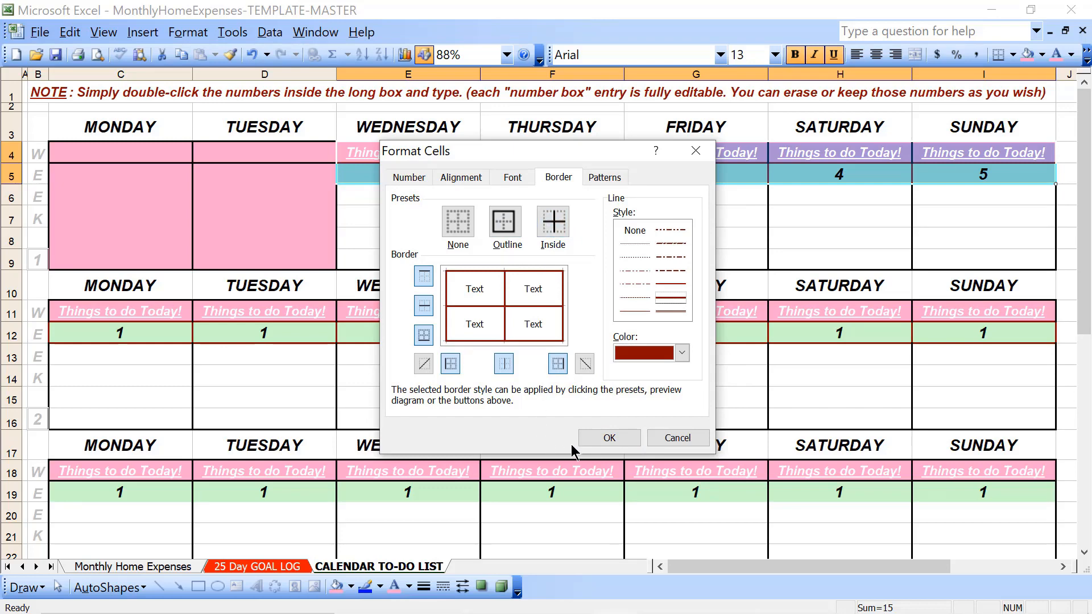
pyautogui.click(596, 441)
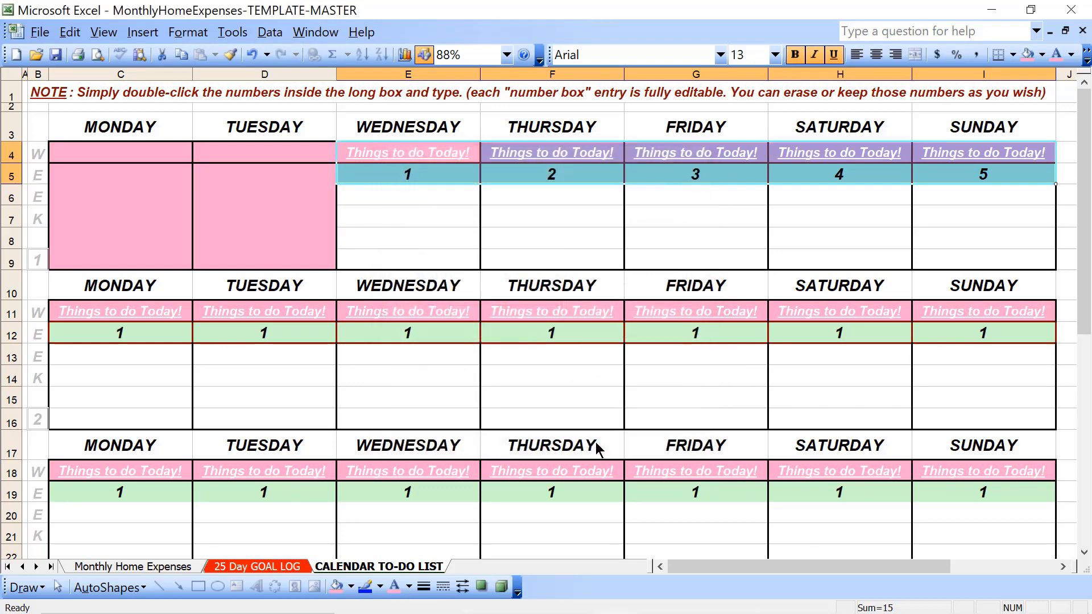
# Apply dark red outline and inside borders to week 2's Monday to Sunday cells in rows 11 and 12
pyautogui.click(174, 307)
pyautogui.press('Down')
pyautogui.hotkey('shift', 'Down')
pyautogui.hotkey('shift', 'Up')
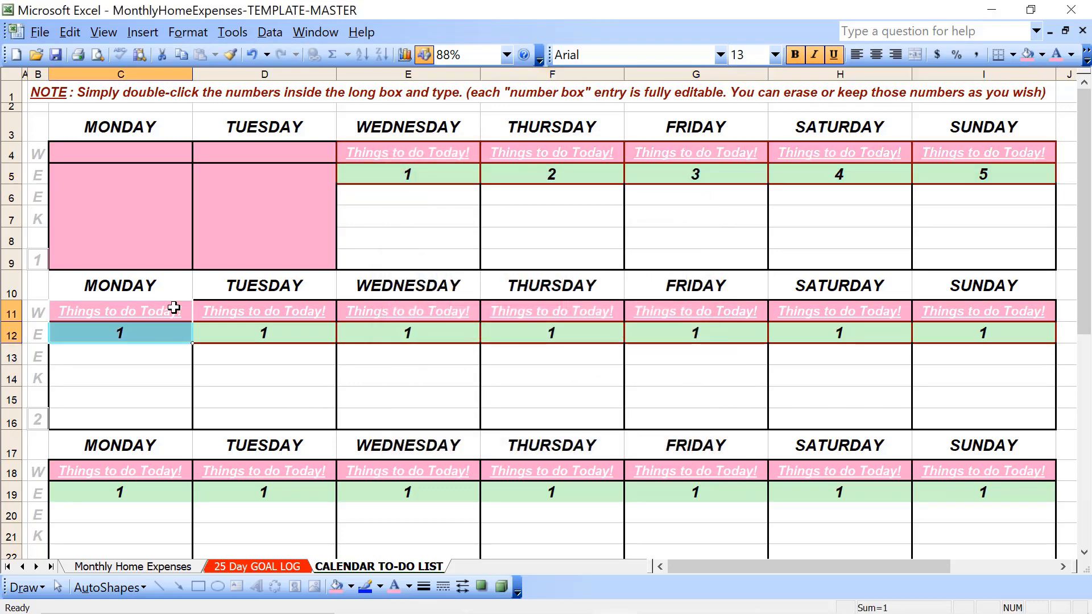
pyautogui.hotkey('shift', 'Right')
pyautogui.hotkey('shift', 'Right')
pyautogui.hotkey('shift', 'Right')
pyautogui.hotkey('shift', 'Right')
pyautogui.hotkey('shift', 'Right')
pyautogui.hotkey('shift', 'Right')
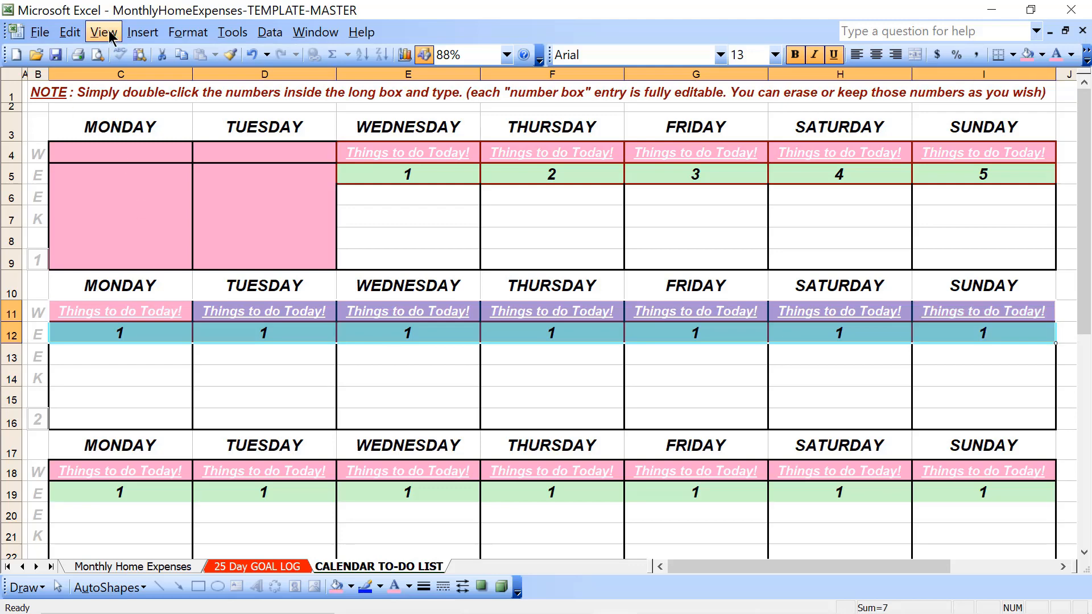
pyautogui.click(187, 32)
pyautogui.click(212, 53)
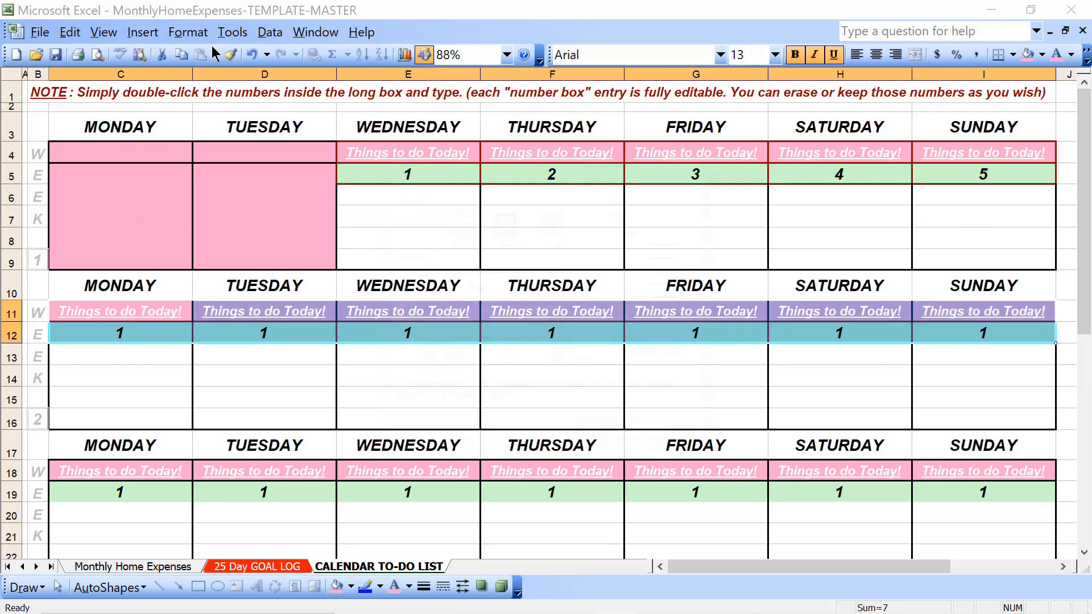
pyautogui.click(652, 353)
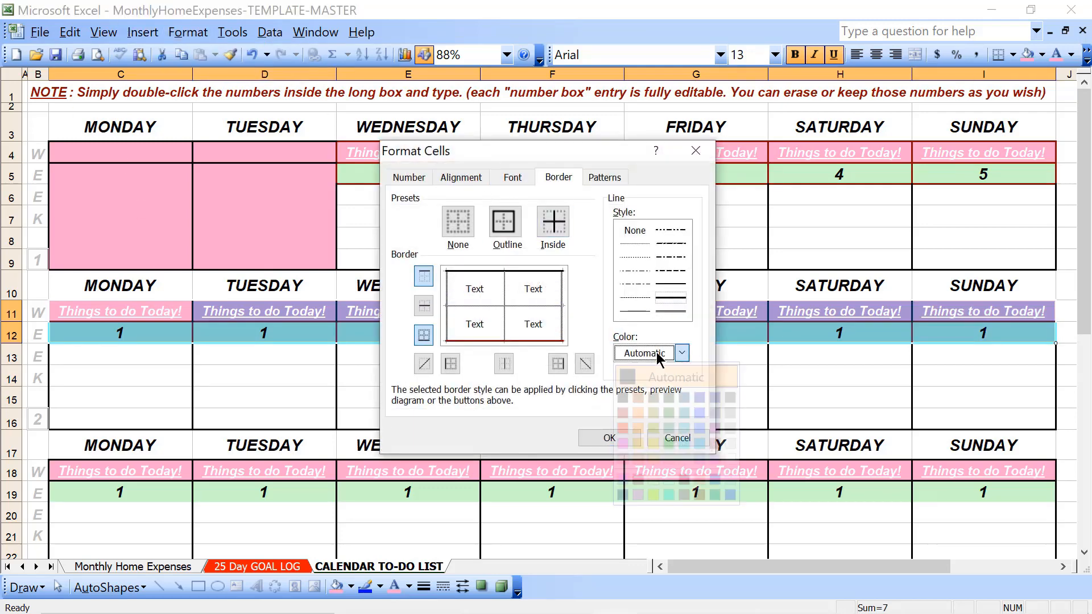
pyautogui.click(699, 494)
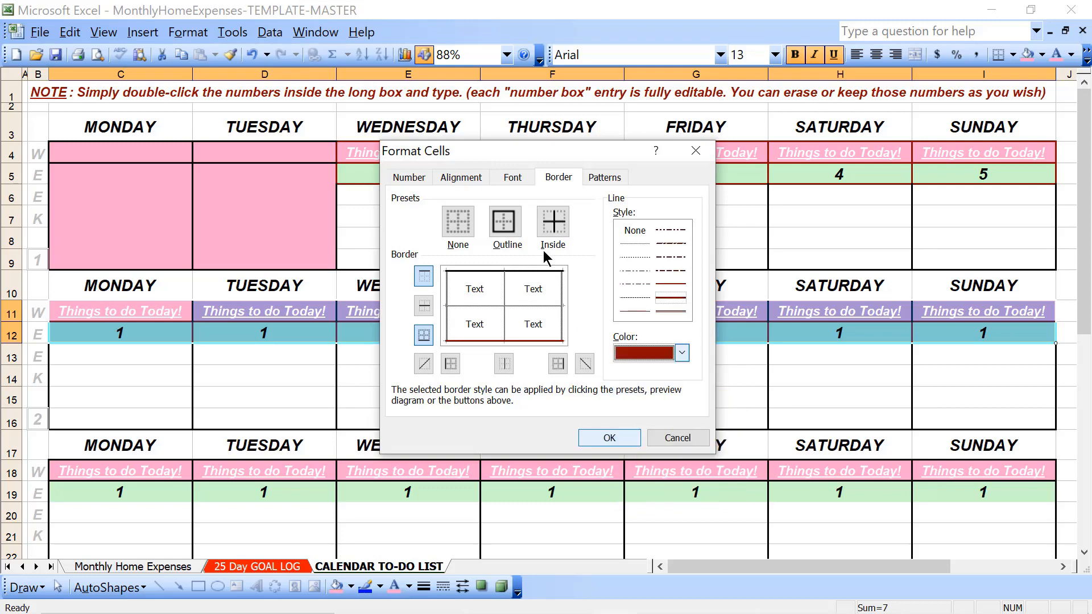
pyautogui.click(503, 222)
pyautogui.click(553, 225)
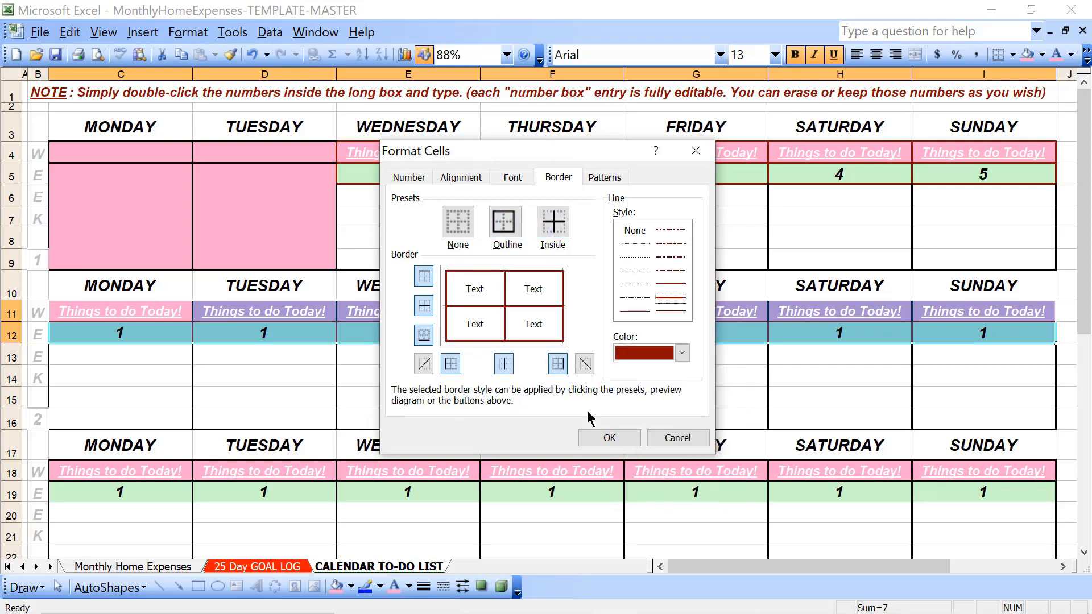
pyautogui.click(605, 438)
# Apply dark red outline and inside borders to week 3's day-number cells in row 19, Monday to Sunday
pyautogui.press('Down')
pyautogui.press('Down')
pyautogui.press('Down')
pyautogui.press('Down')
pyautogui.press('Down')
pyautogui.press('Down')
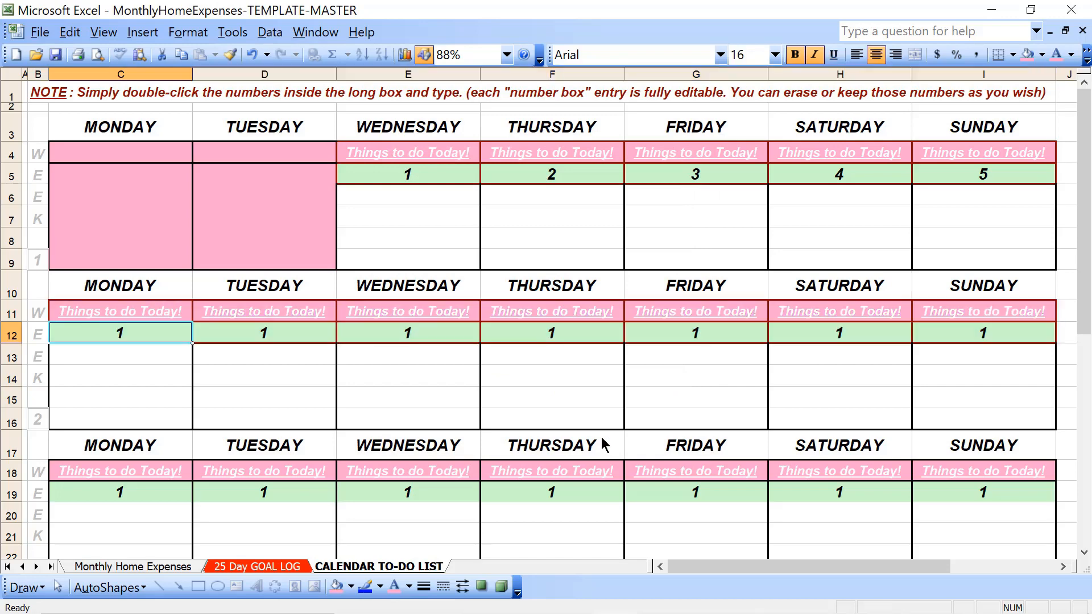
pyautogui.press('Down')
pyautogui.press('Down')
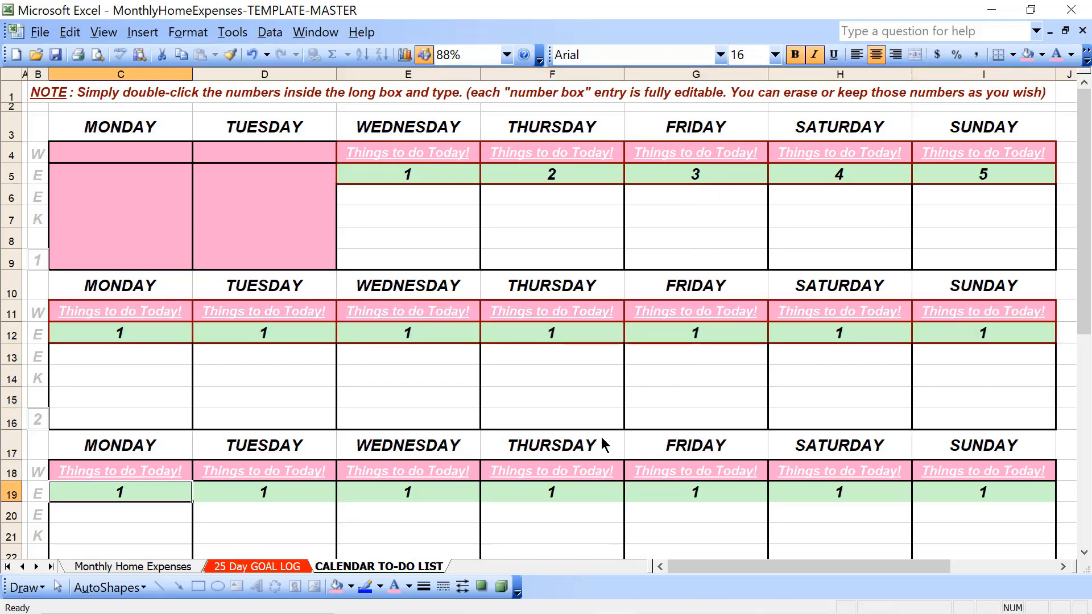
pyautogui.hotkey('shift', 'Right')
pyautogui.hotkey('shift', 'Right')
pyautogui.hotkey('shift', 'Right')
pyautogui.hotkey('shift', 'Right')
pyautogui.hotkey('shift', 'Right')
pyautogui.hotkey('shift', 'Right')
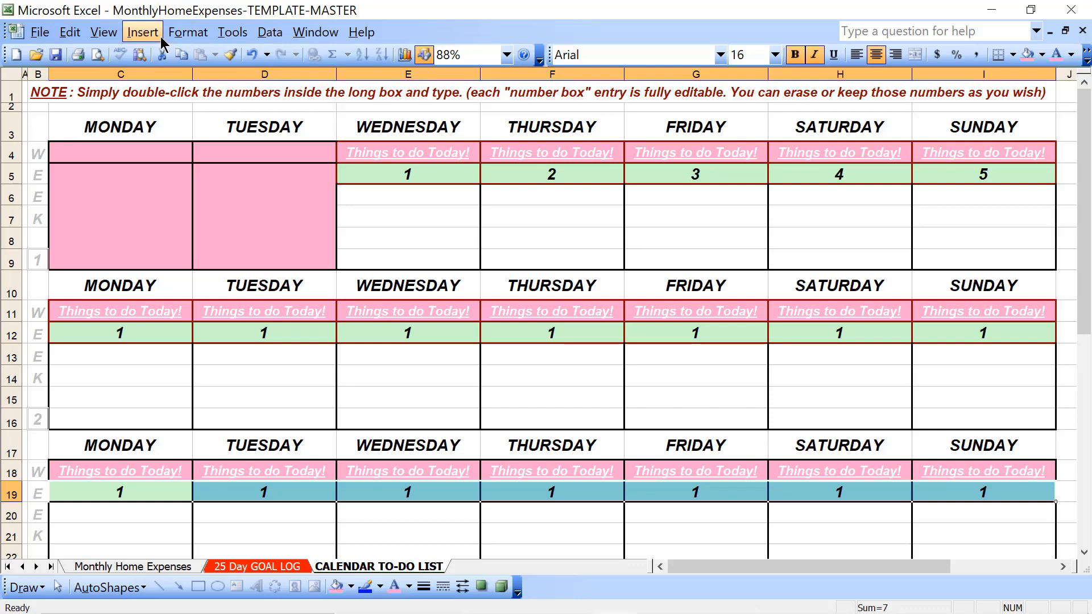
pyautogui.click(181, 33)
pyautogui.click(204, 55)
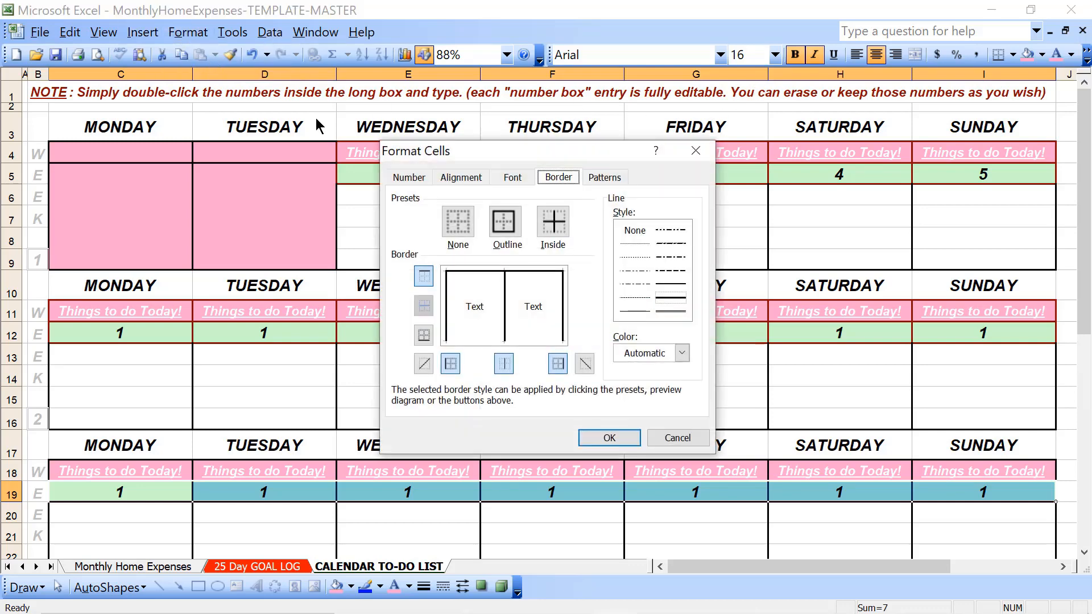
pyautogui.click(658, 355)
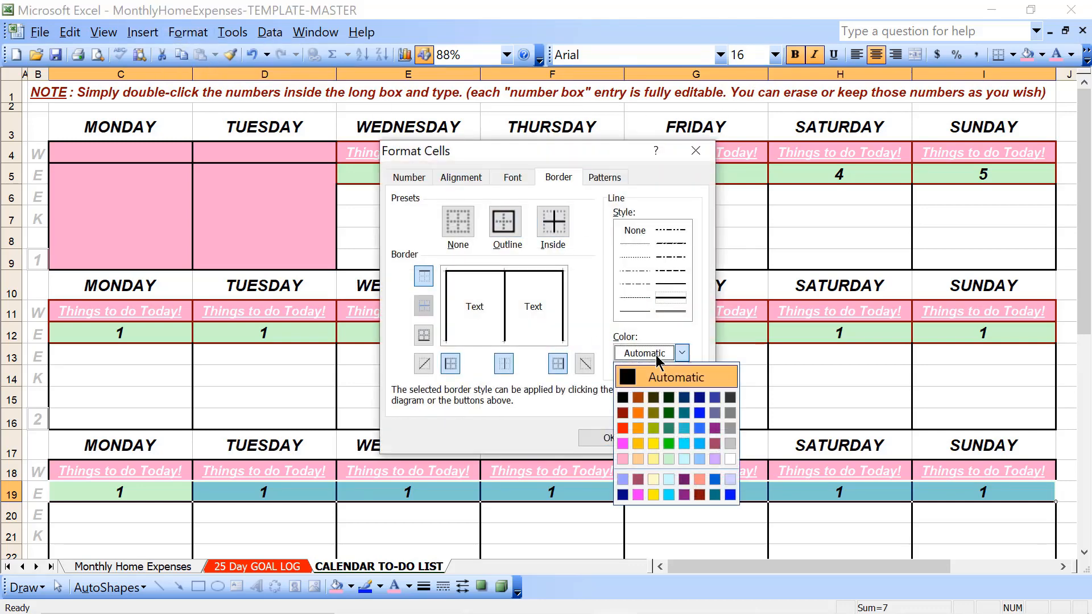
pyautogui.click(700, 494)
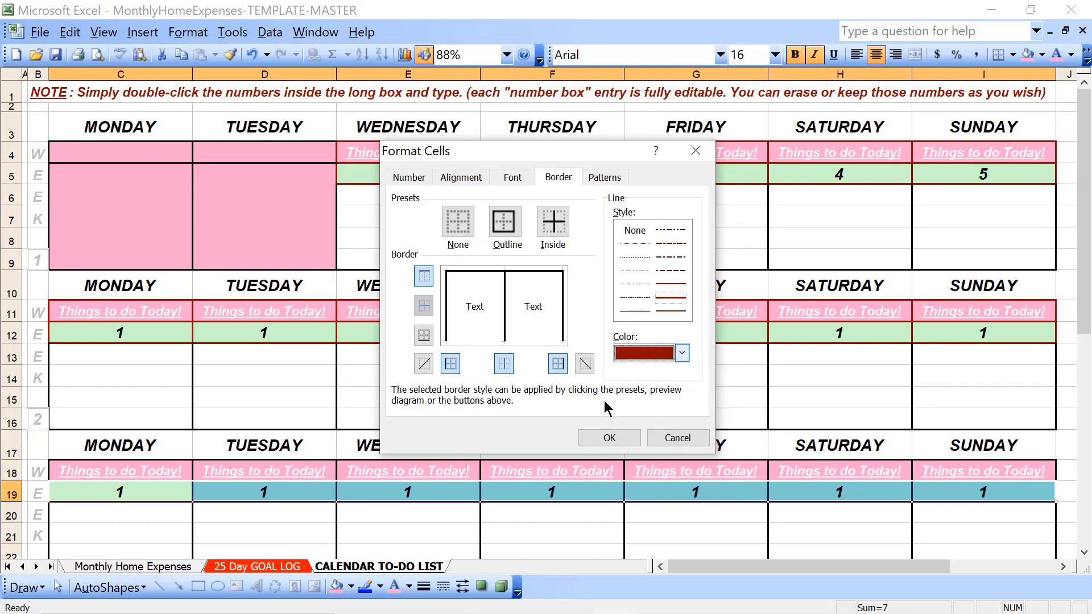
pyautogui.click(510, 228)
pyautogui.click(553, 223)
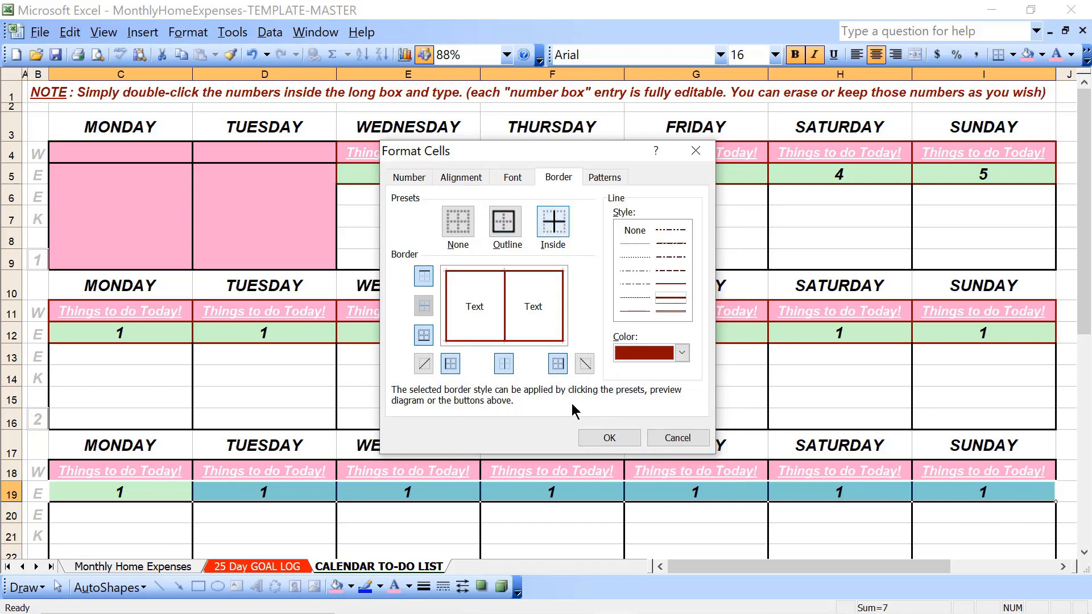
pyautogui.click(597, 436)
# Apply dark red outline and inside borders to week 4's Monday to Sunday cells in rows 25 and 26
pyautogui.scroll(-10, 597, 434)
pyautogui.scroll(4, 597, 435)
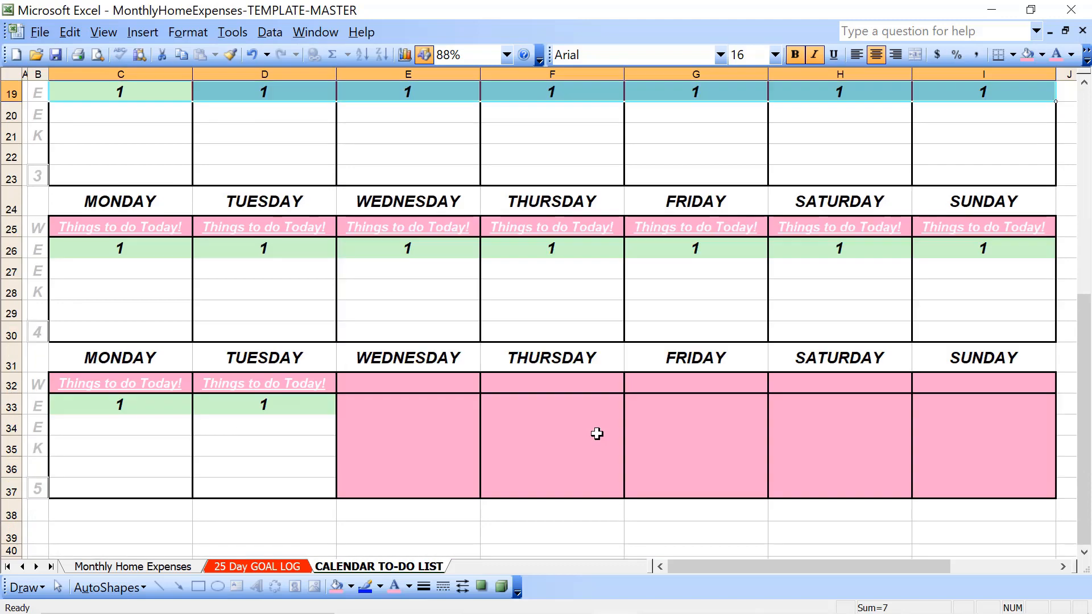
pyautogui.click(86, 250)
pyautogui.hotkey('shift', 'Right')
pyautogui.hotkey('shift', 'Right')
pyautogui.hotkey('shift', 'Right')
pyautogui.hotkey('shift', 'Right')
pyautogui.hotkey('shift', 'Right')
pyautogui.hotkey('shift', 'Right')
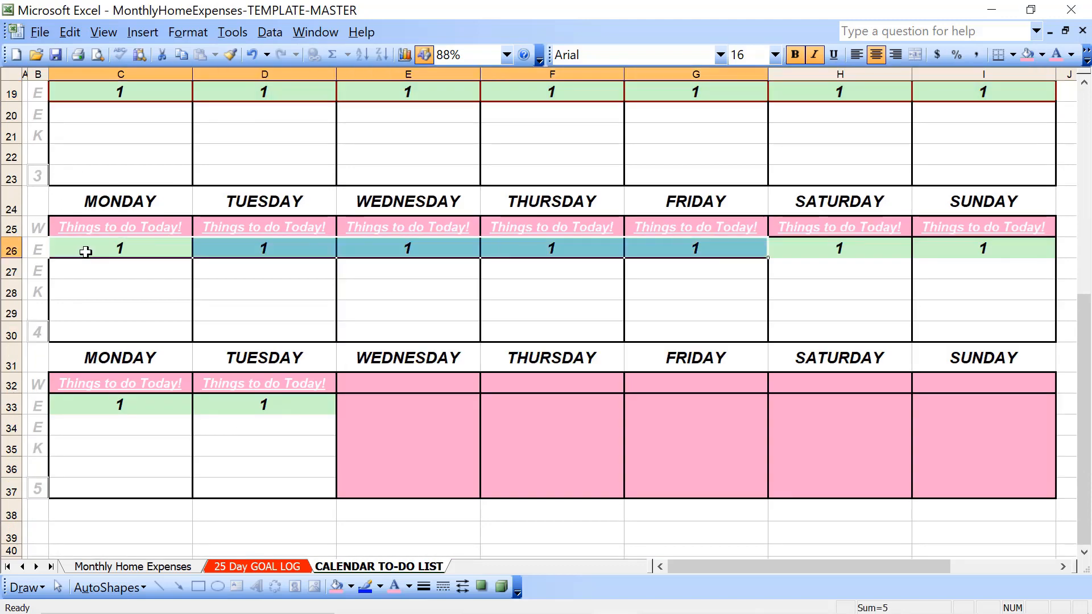
pyautogui.hotkey('shift', 'Up')
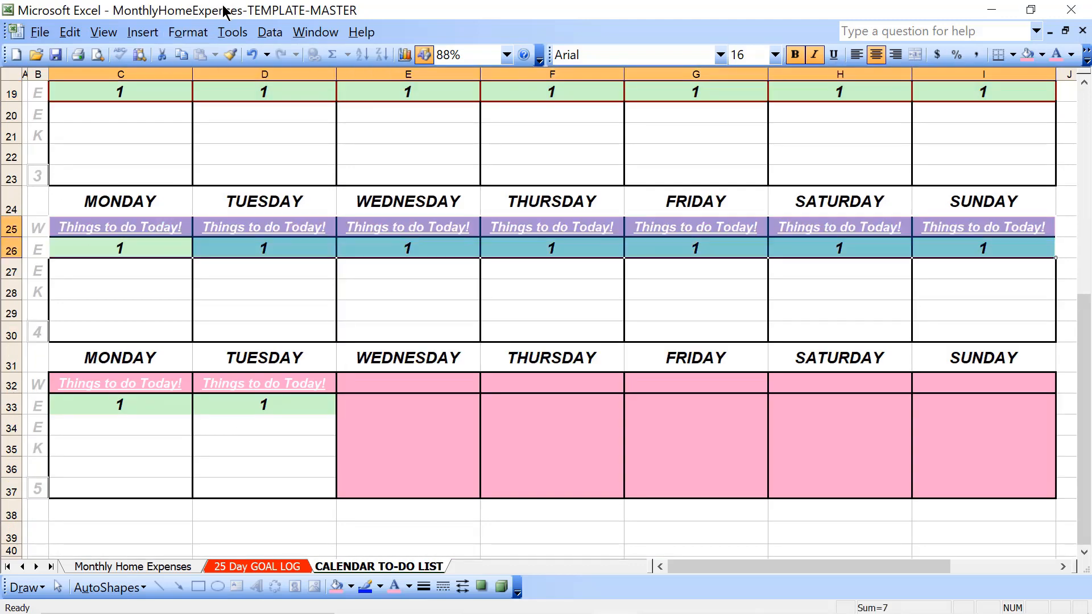
pyautogui.click(196, 32)
pyautogui.click(211, 55)
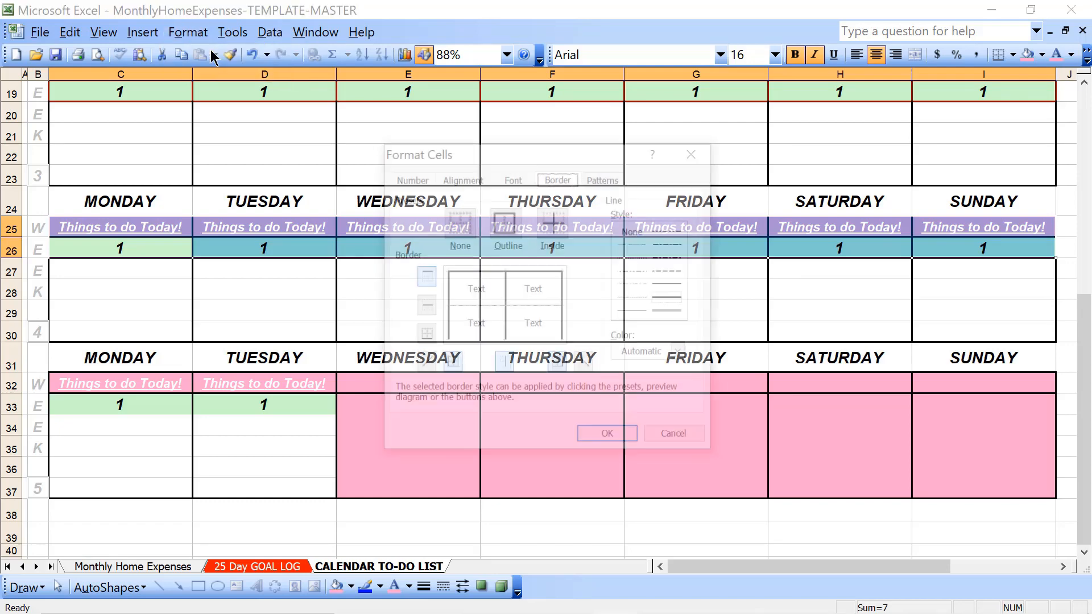
pyautogui.click(655, 353)
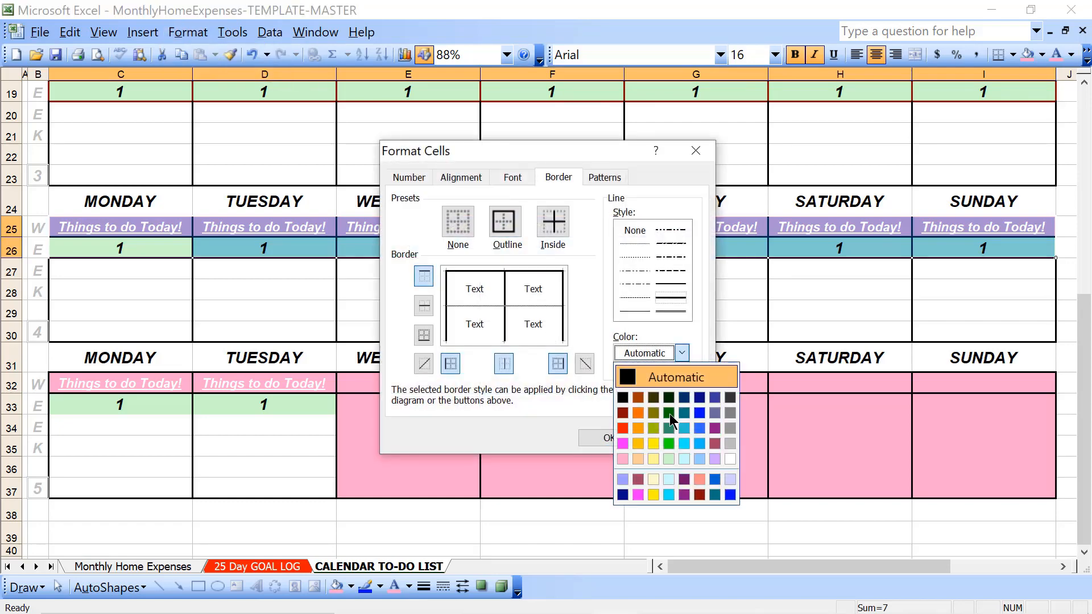
pyautogui.click(699, 496)
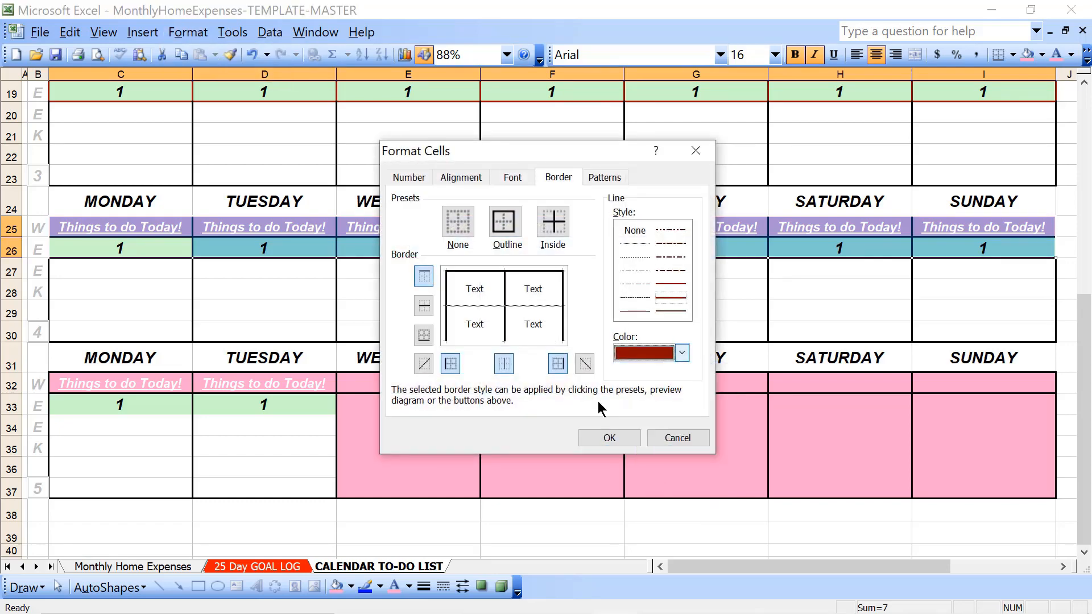
pyautogui.click(504, 224)
pyautogui.click(550, 232)
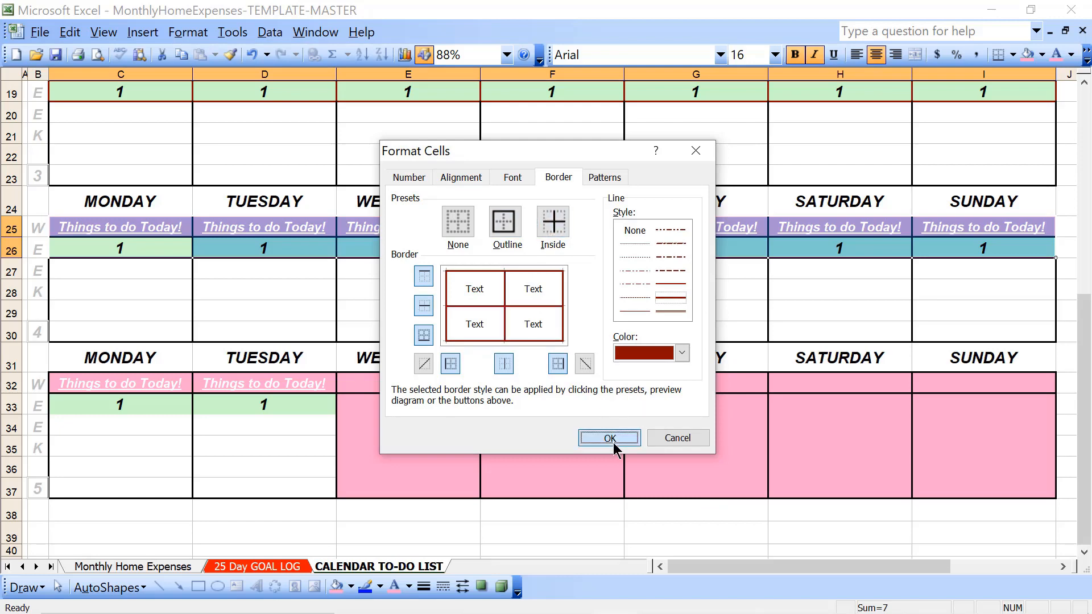
pyautogui.click(610, 439)
# Apply dark red outline and inside borders to week 5's Monday and Tuesday cells in rows 32 and 33
pyautogui.press('Down')
pyautogui.press('Down')
pyautogui.press('Down')
pyautogui.press('Down')
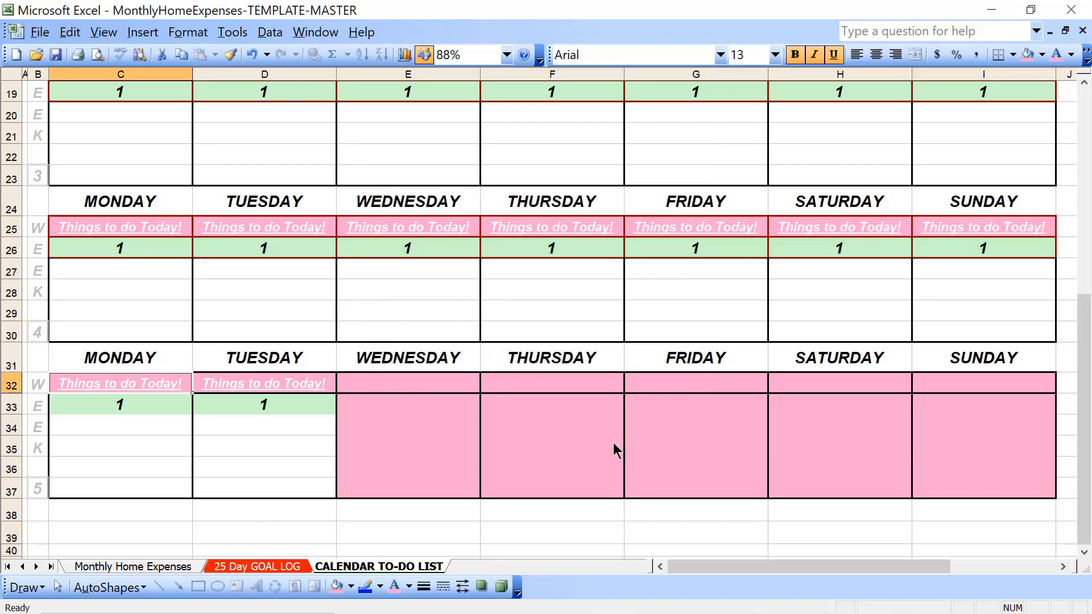
pyautogui.hotkey('shift', 'Down')
pyautogui.hotkey('shift', 'Right')
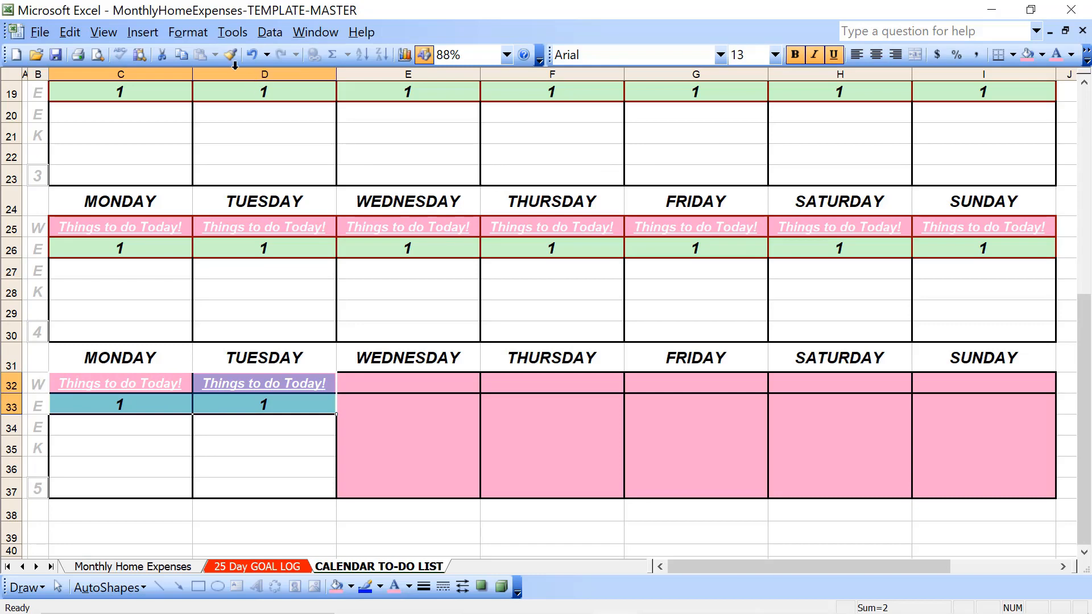
pyautogui.click(188, 33)
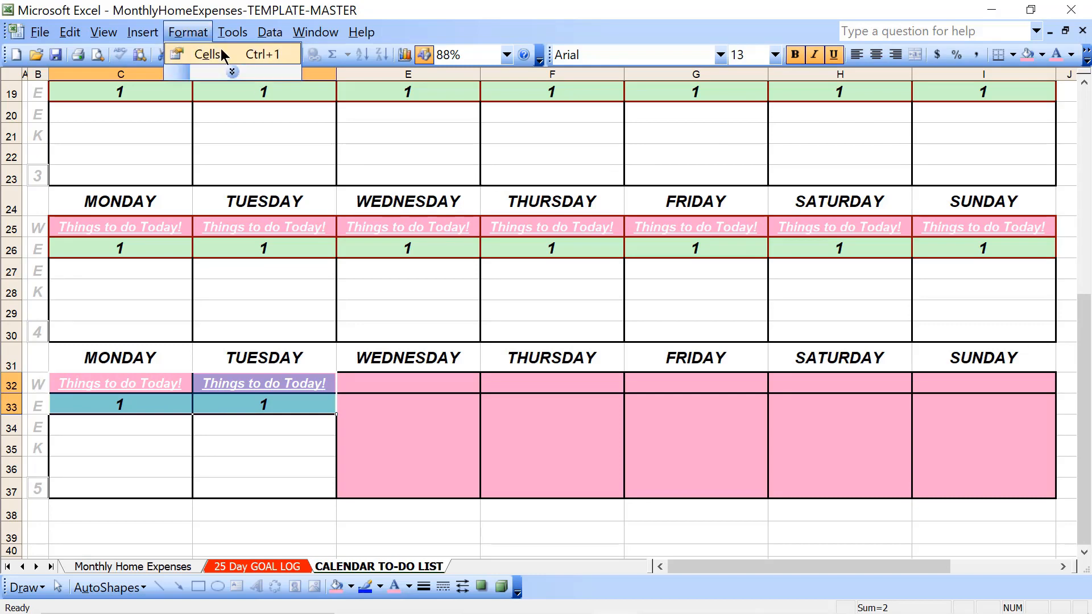
pyautogui.click(207, 55)
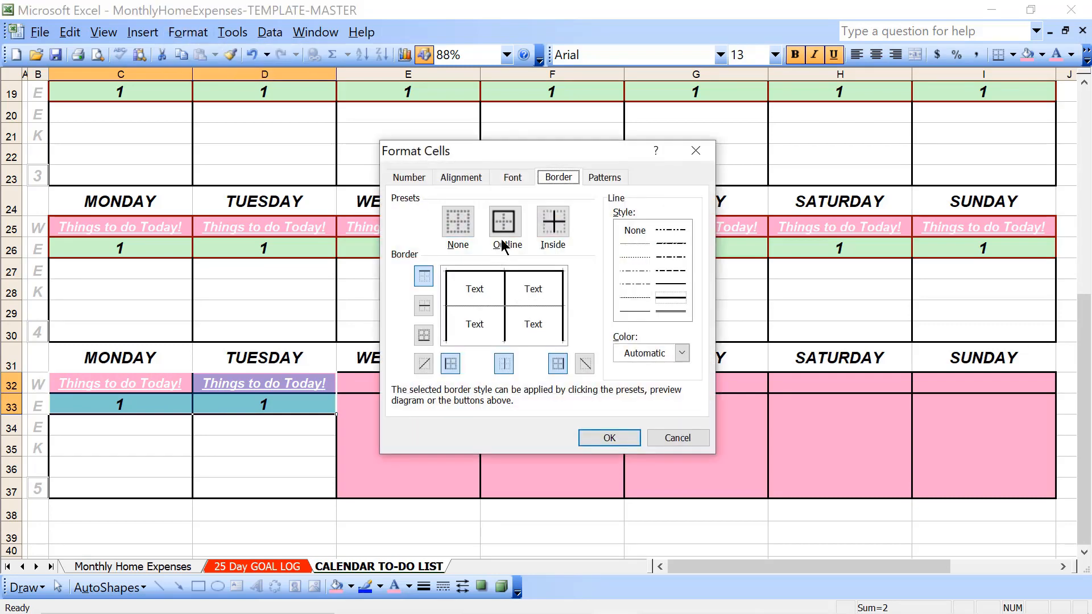
pyautogui.click(663, 354)
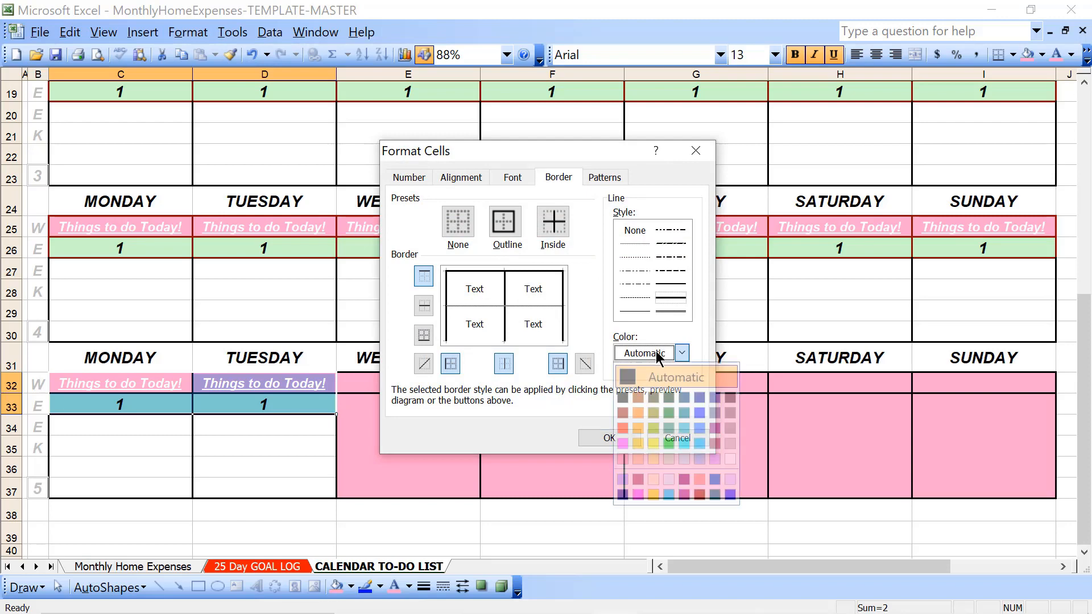
pyautogui.click(699, 494)
pyautogui.click(514, 230)
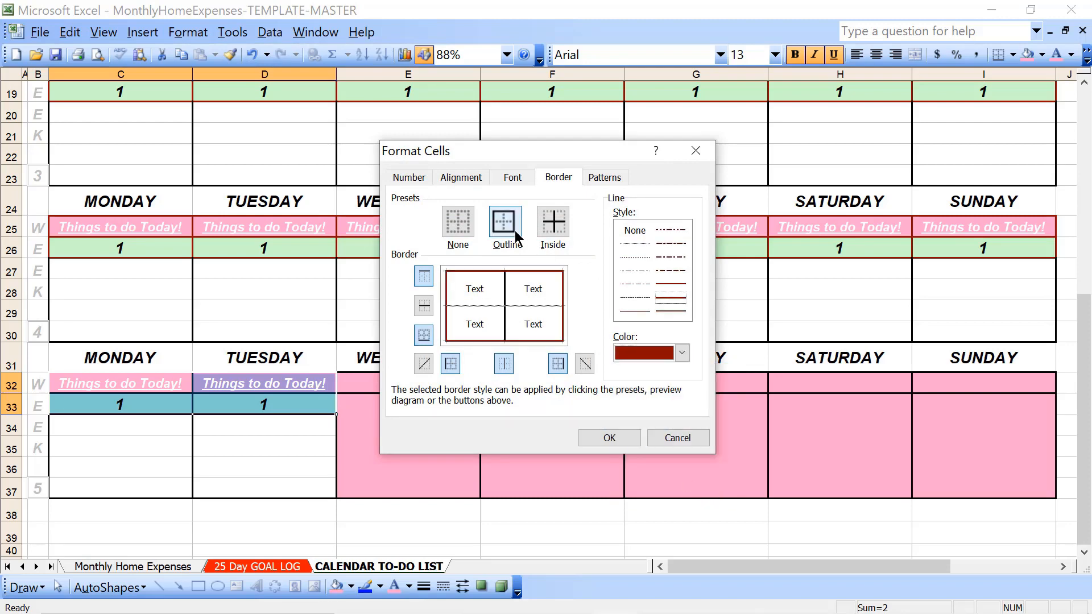
pyautogui.click(546, 224)
pyautogui.click(596, 439)
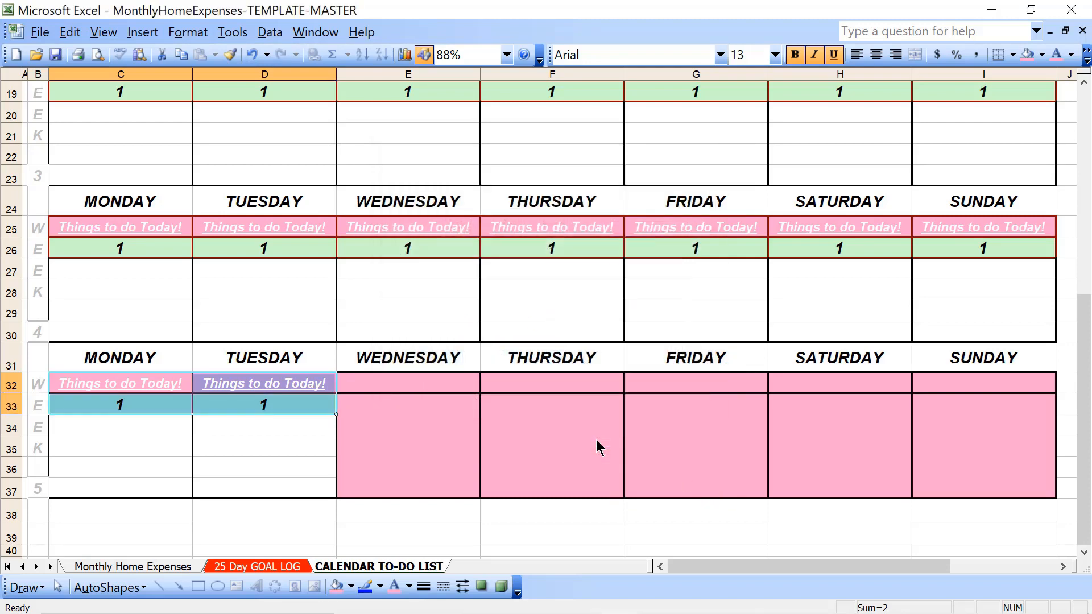
# Review the formatted week 1 block at the start of the calendar
pyautogui.press('Up')
pyautogui.press('Up')
pyautogui.press('Up')
pyautogui.press('Up')
pyautogui.press('Up')
pyautogui.press('Up')
pyautogui.press('Up')
pyautogui.press('Up')
pyautogui.press('Up')
pyautogui.press('Up')
pyautogui.press('Up')
pyautogui.press('Up')
pyautogui.press('Up')
pyautogui.press('Up')
pyautogui.press('Up')
pyautogui.press('Up')
pyautogui.press('Up')
pyautogui.press('Up')
pyautogui.press('Up')
pyautogui.press('Up')
pyautogui.press('Up')
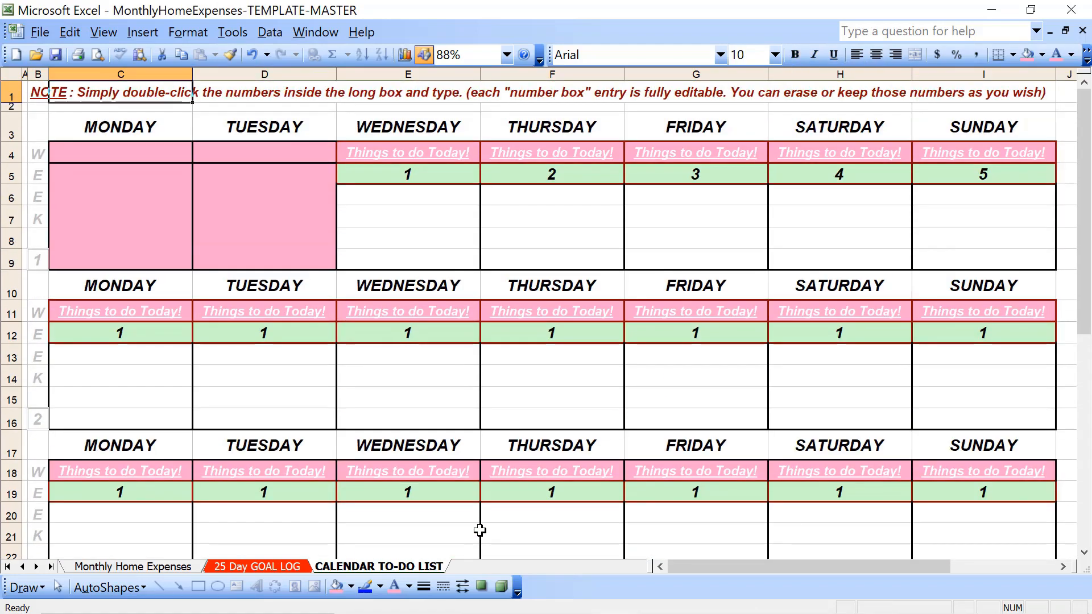
pyautogui.press('Down')
pyautogui.press('Down')
pyautogui.press('Right')
pyautogui.press('Right')
pyautogui.press('Right')
pyautogui.press('Down')
pyautogui.press('Down')
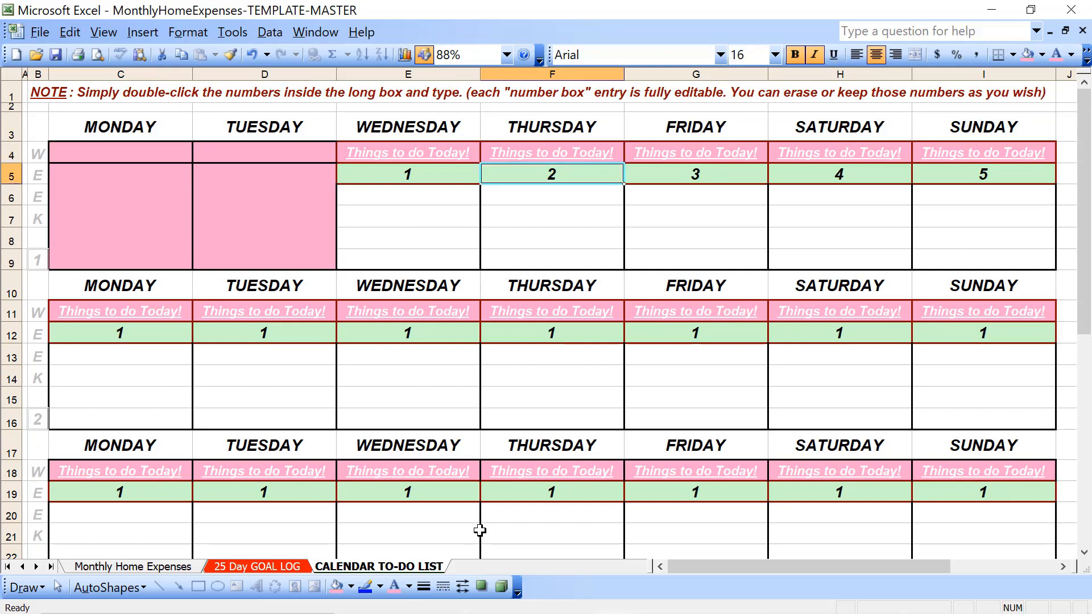
pyautogui.press('Left')
pyautogui.press('Down')
pyautogui.press('Down')
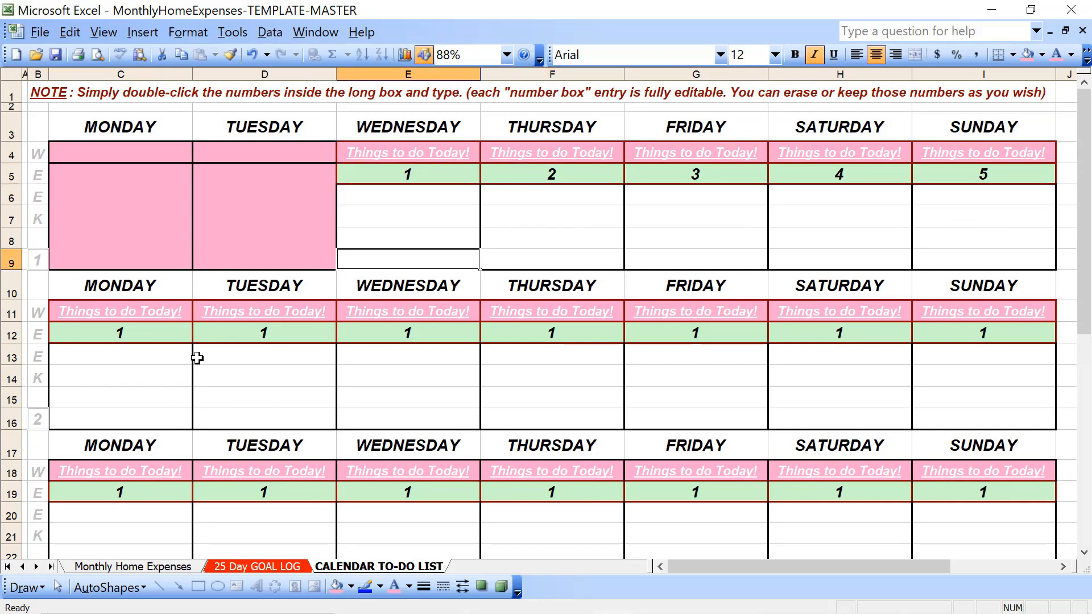
# Number week 2's Monday to Sunday cells in row 12 from 6 to 12
pyautogui.click(157, 342)
pyautogui.write('6')
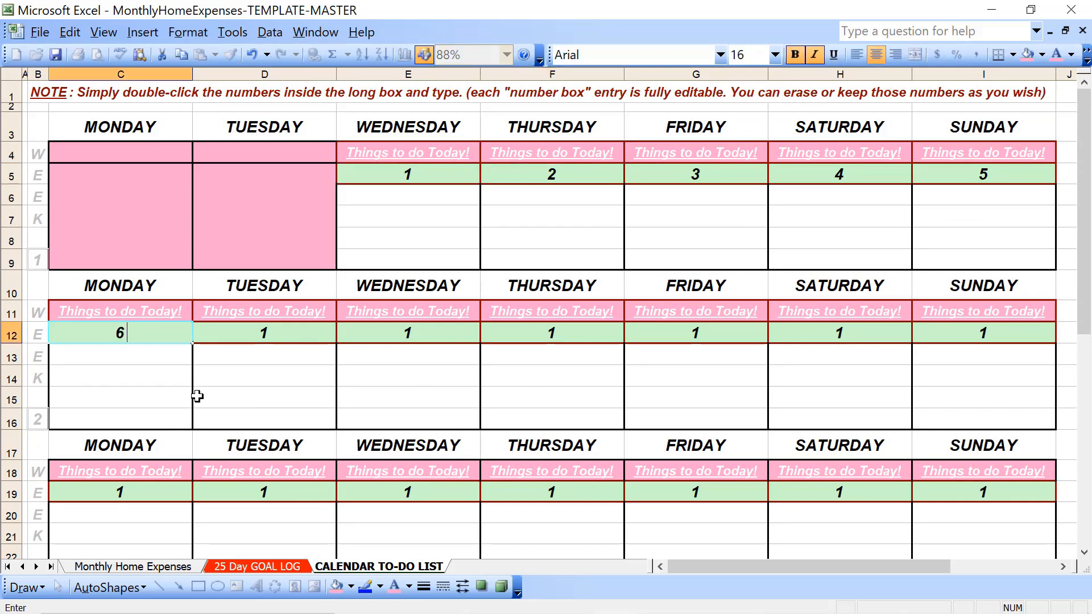
pyautogui.press('Tab')
pyautogui.write('7')
pyautogui.press('Tab')
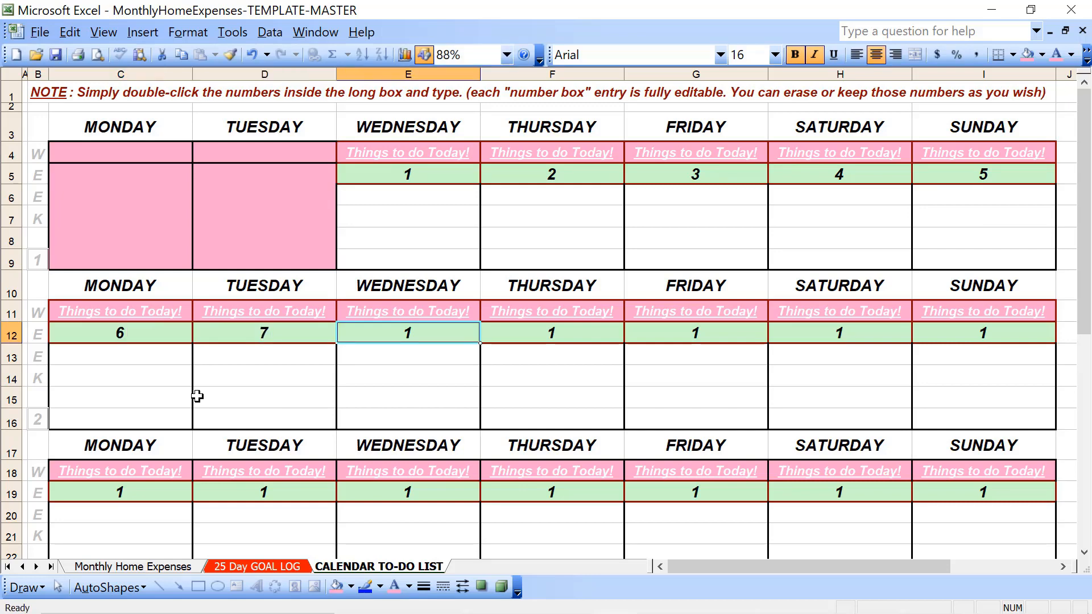
pyautogui.write('8')
pyautogui.press('Tab')
pyautogui.write('9')
pyautogui.press('Tab')
pyautogui.write('10')
pyautogui.press('Tab')
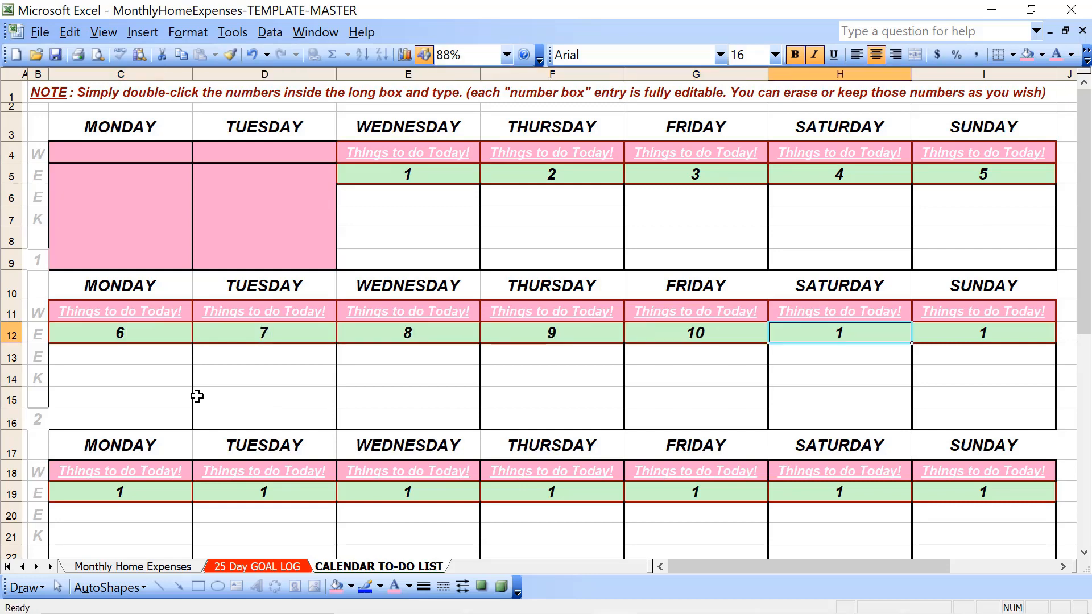
pyautogui.write('11')
pyautogui.press('Tab')
pyautogui.write('12')
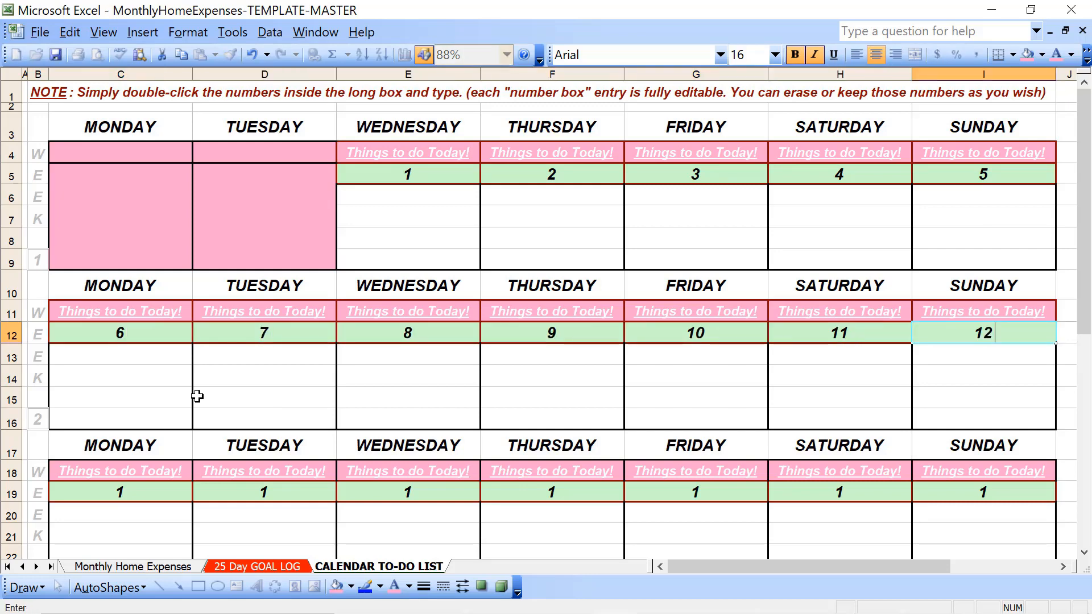
# Number week 3's Monday to Sunday cells in row 19 from 13 to 19
pyautogui.click(108, 492)
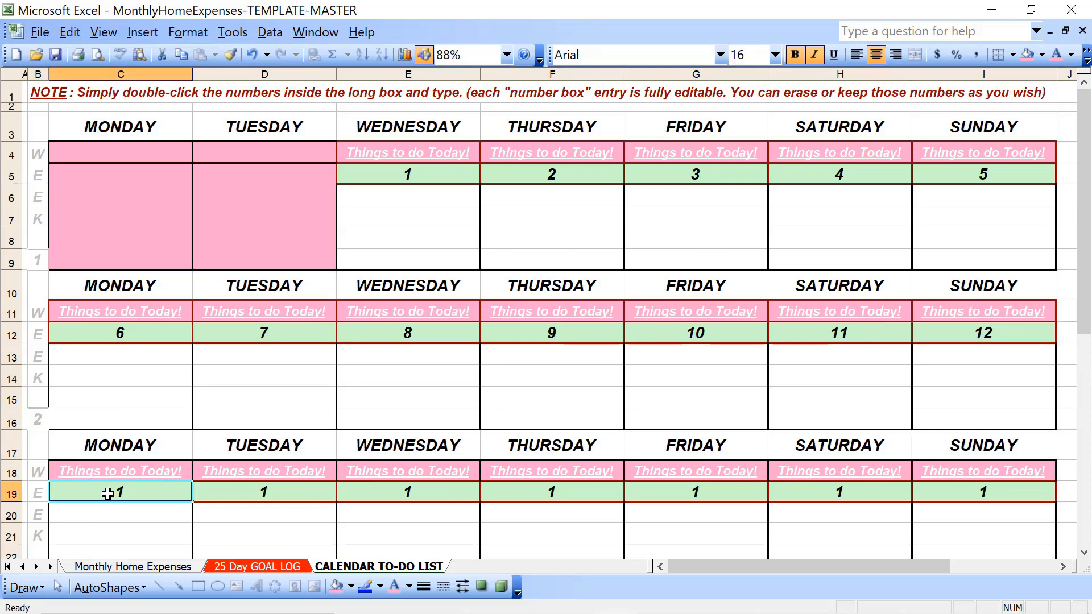
pyautogui.write('13')
pyautogui.press('Tab')
pyautogui.write('14')
pyautogui.press('Tab')
pyautogui.write('15')
pyautogui.press('Tab')
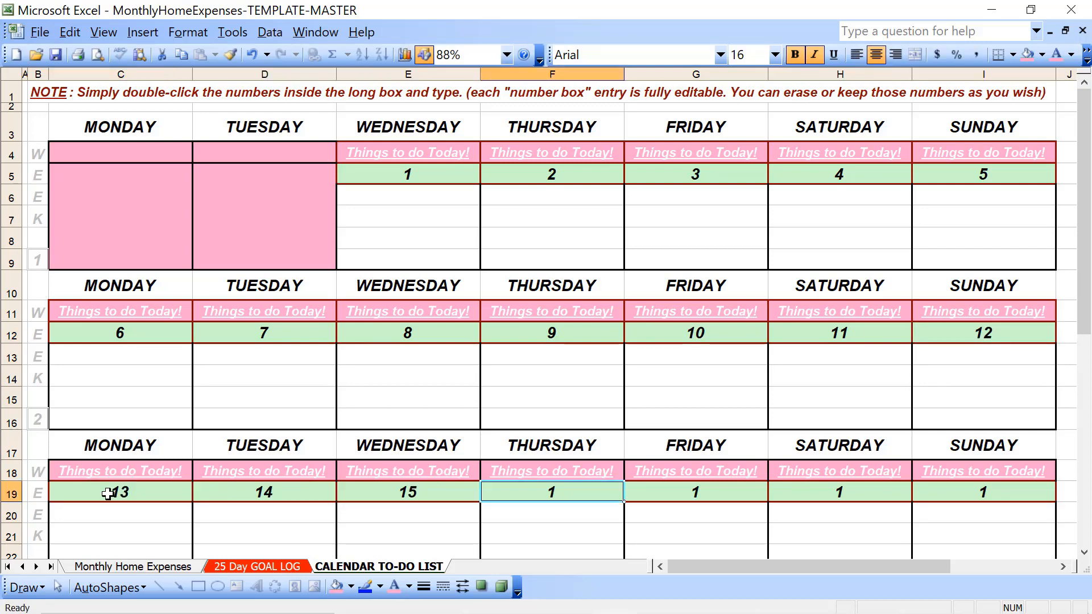
pyautogui.write('16')
pyautogui.press('Tab')
pyautogui.write('17')
pyautogui.press('Tab')
pyautogui.write('18')
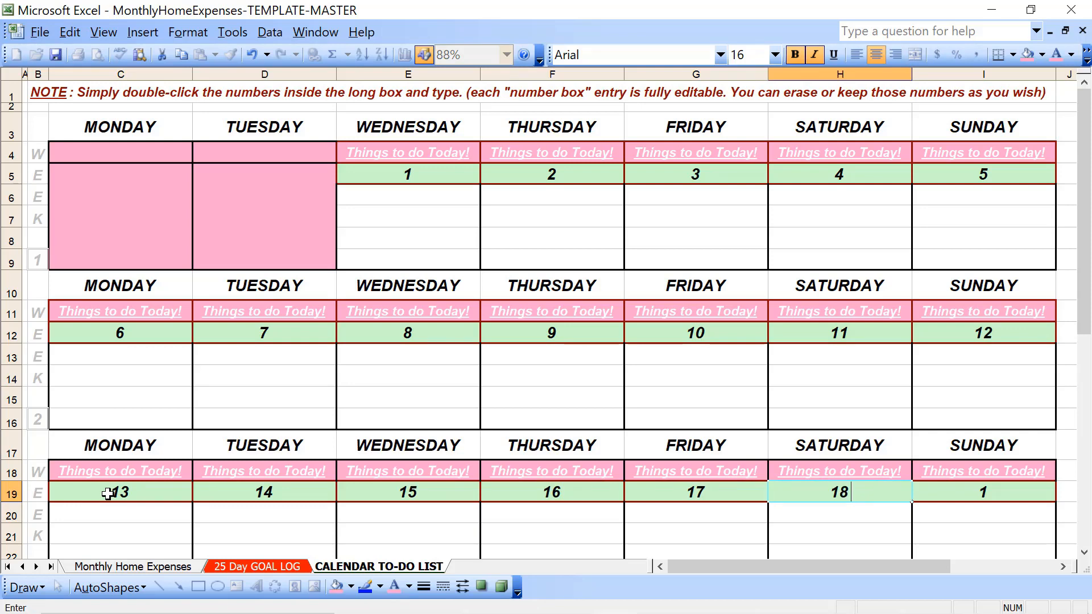
pyautogui.press('Tab')
pyautogui.write('19')
pyautogui.press('Tab')
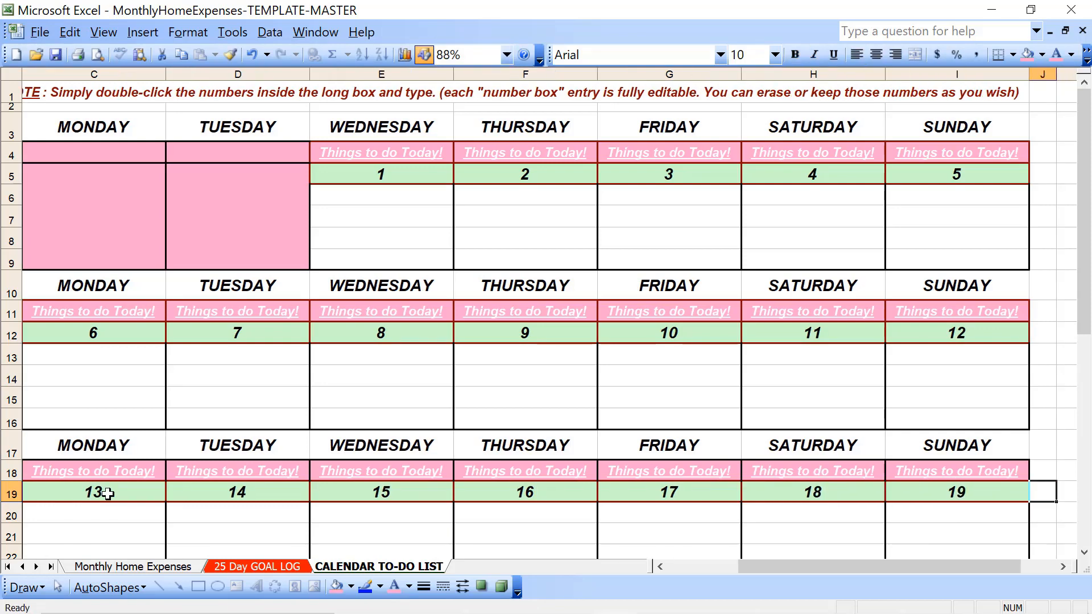
# Number week 4's Monday to Sunday cells in row 26 from 20 to 26
pyautogui.press('Left')
pyautogui.press('Left')
pyautogui.press('Left')
pyautogui.press('Left')
pyautogui.press('Left')
pyautogui.press('Left')
pyautogui.press('Left')
pyautogui.press('Left')
pyautogui.press('Left')
pyautogui.press('Down')
pyautogui.press('Down')
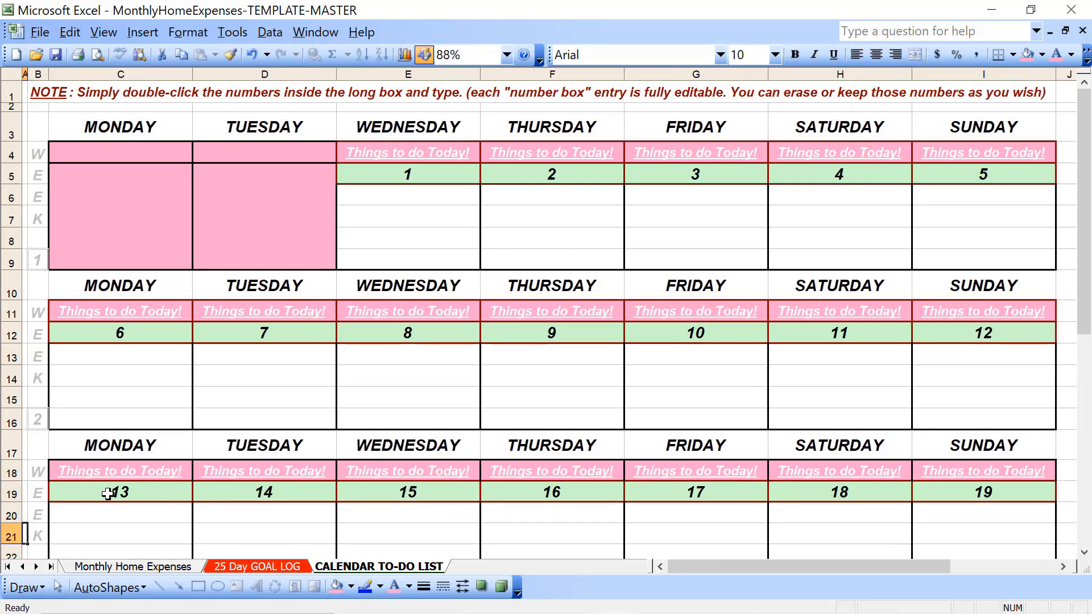
pyautogui.press('Down')
pyautogui.press('Down')
pyautogui.press('Down')
pyautogui.press('Down')
pyautogui.press('Down')
pyautogui.press('Down')
pyautogui.press('Down')
pyautogui.press('Down')
pyautogui.press('Down')
pyautogui.press('Down')
pyautogui.press('Down')
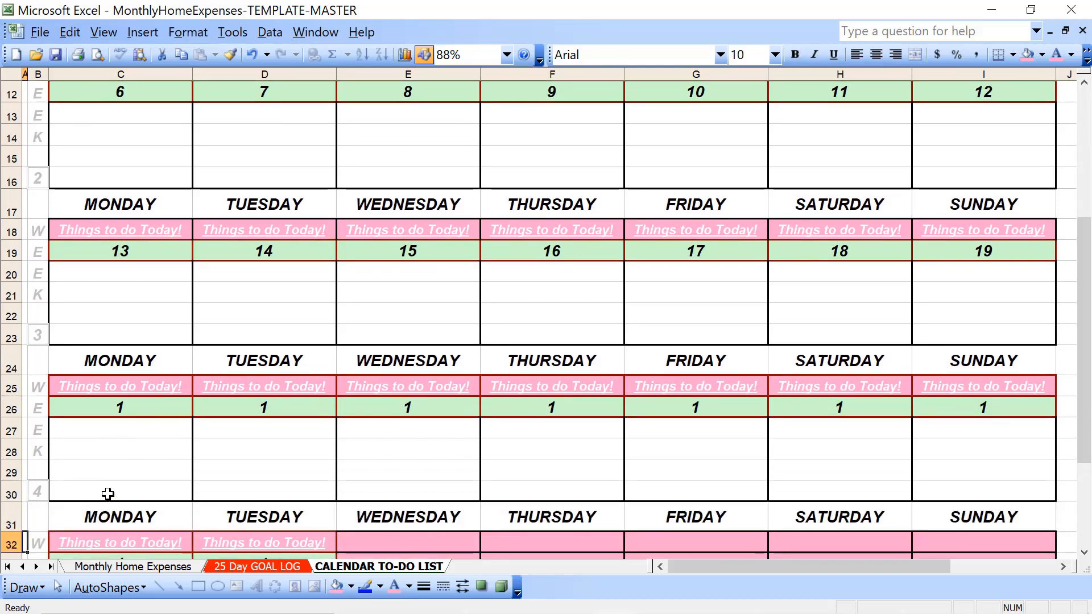
pyautogui.press('Down')
pyautogui.press('Down')
pyautogui.press('Down')
pyautogui.click(144, 342)
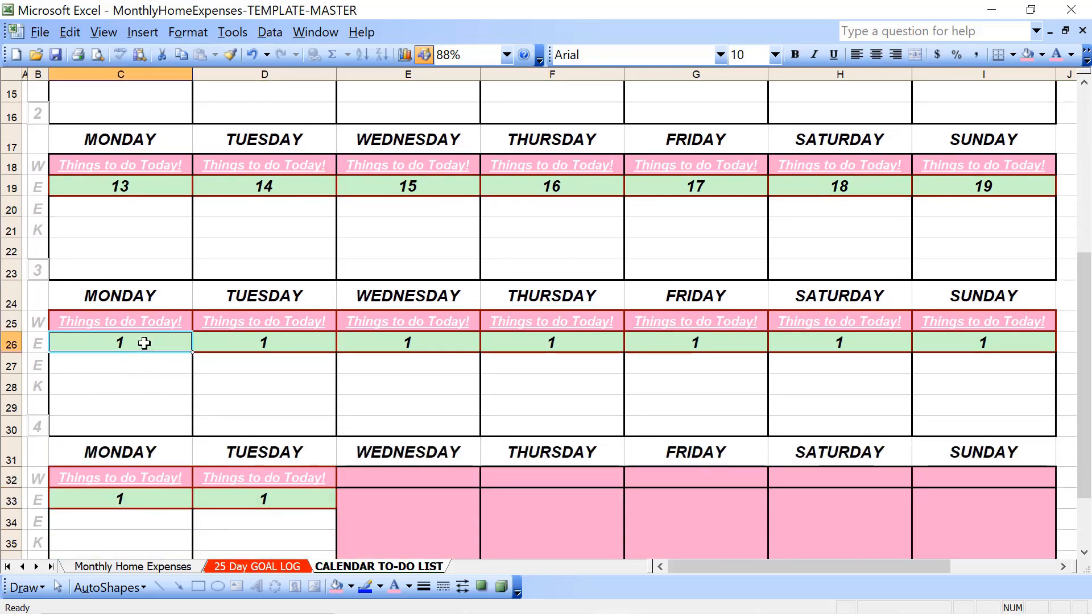
pyautogui.write('20')
pyautogui.press('Tab')
pyautogui.write('21')
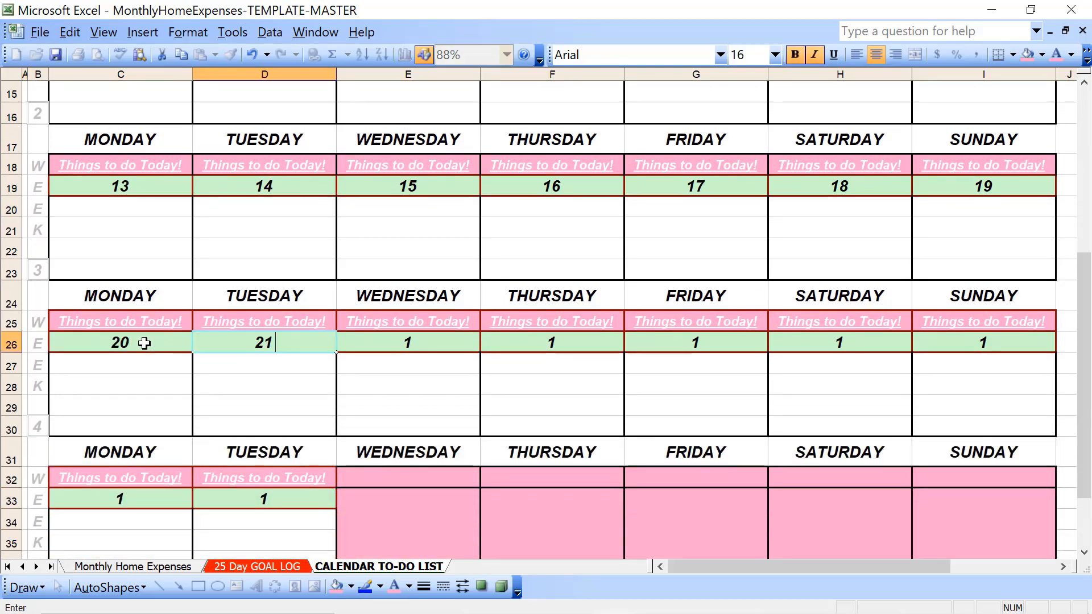
pyautogui.press('Tab')
pyautogui.write('22')
pyautogui.press('Tab')
pyautogui.write('23')
pyautogui.press('Tab')
pyautogui.write('2')
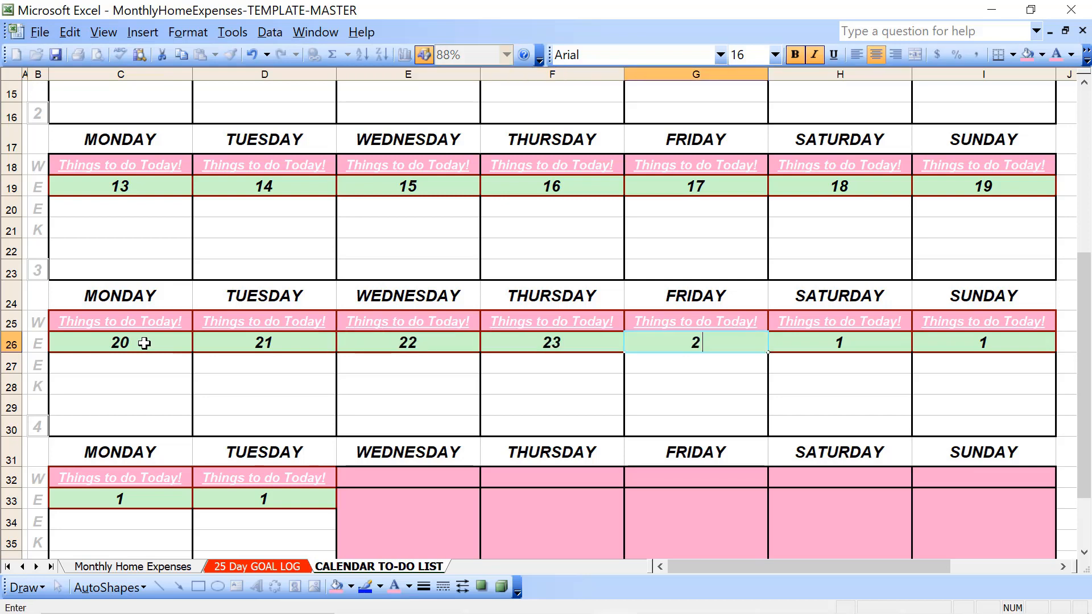
pyautogui.write('4')
pyautogui.press('Tab')
pyautogui.write('25')
pyautogui.press('Tab')
pyautogui.write('2')
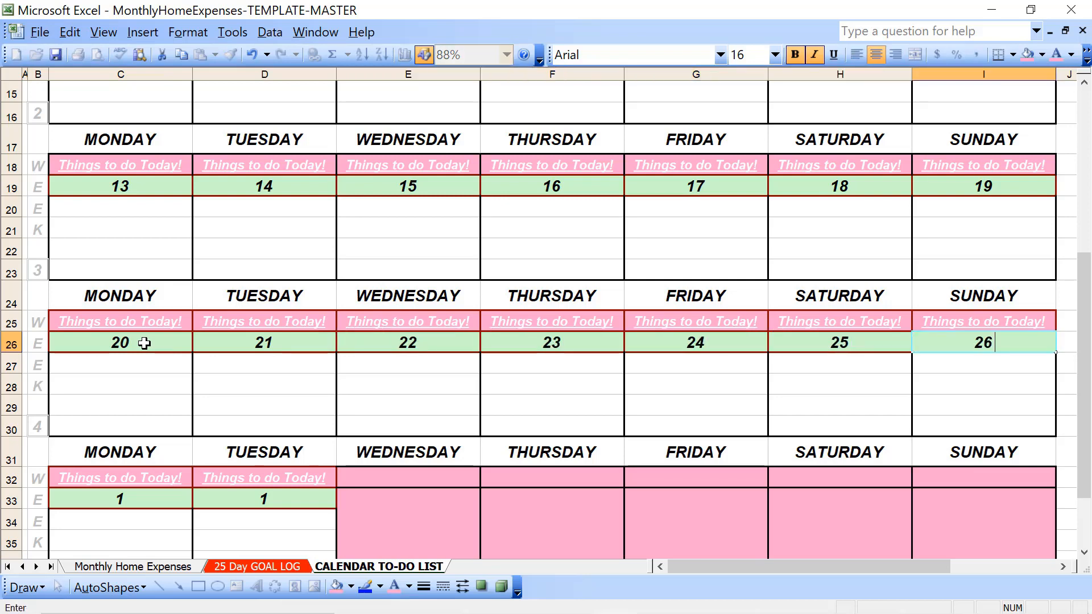
# Enter 26 for Monday and 28 for Tuesday in week 5's day-number cells in row 33
pyautogui.click(123, 504)
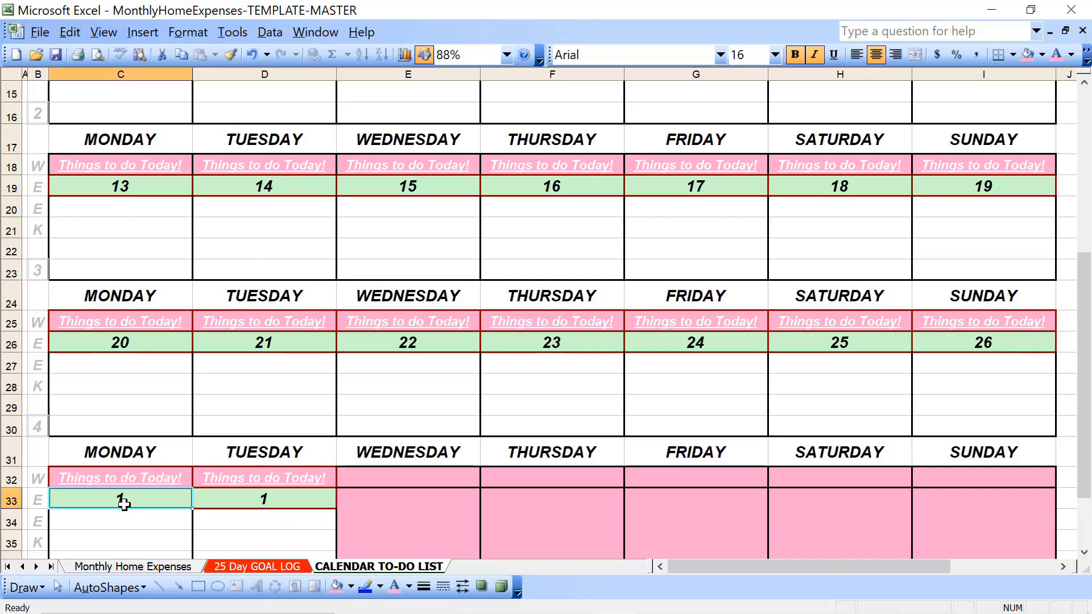
pyautogui.write('26')
pyautogui.press('Tab')
pyautogui.write('28')
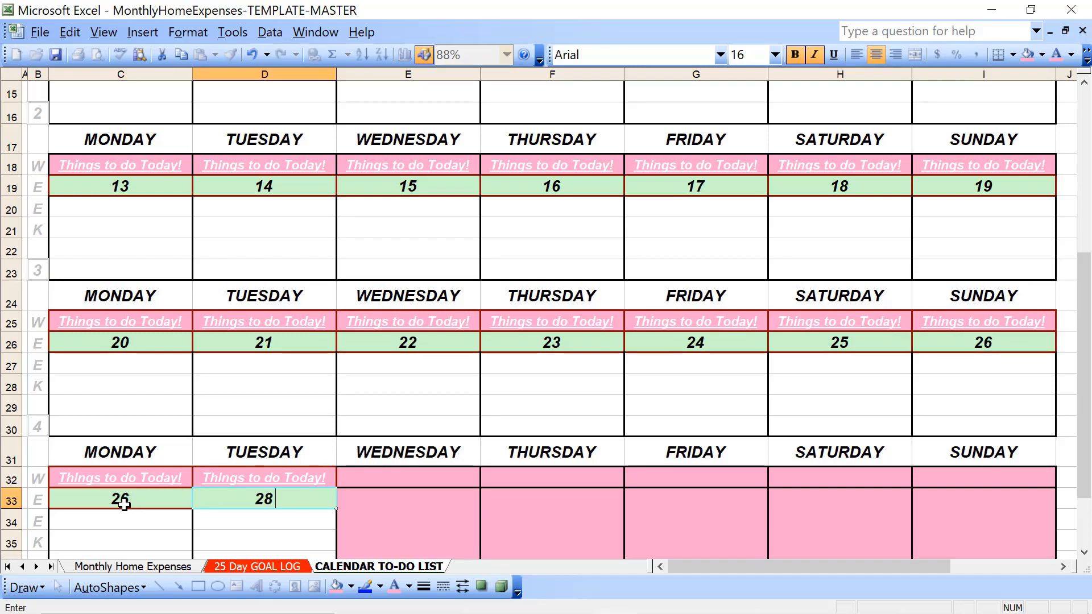
pyautogui.press('Up')
pyautogui.press('Up')
pyautogui.press('Up')
pyautogui.press('Up')
pyautogui.press('Up')
pyautogui.press('Up')
pyautogui.press('Up')
pyautogui.press('Up')
pyautogui.press('Up')
pyautogui.press('Up')
pyautogui.press('Up')
pyautogui.press('Up')
pyautogui.press('Up')
pyautogui.press('Up')
pyautogui.press('Up')
pyautogui.press('Up')
pyautogui.press('Up')
pyautogui.press('Up')
pyautogui.press('Up')
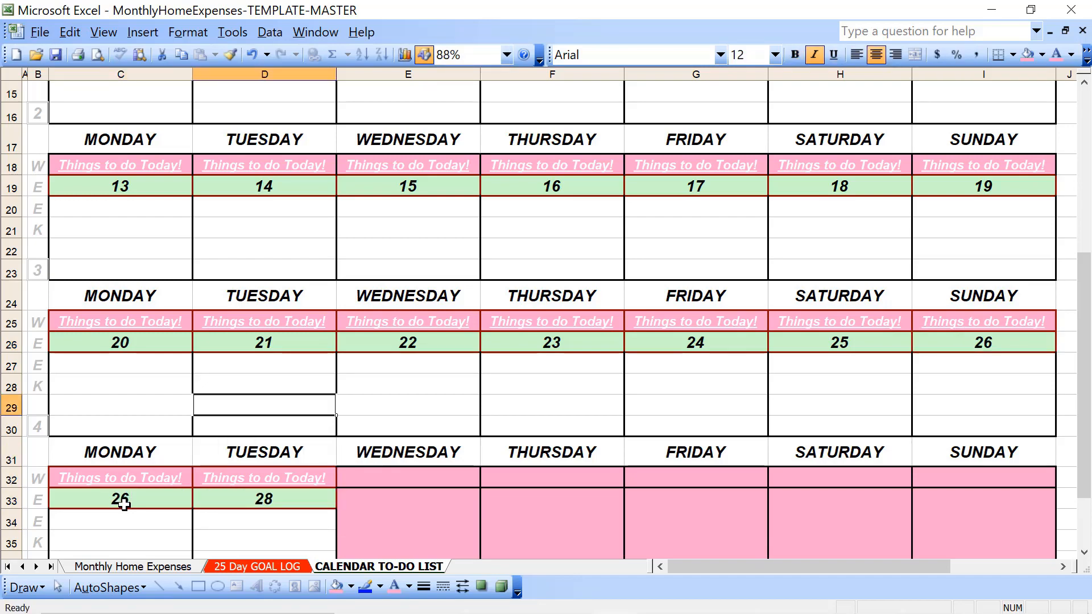
pyautogui.press('Up')
pyautogui.press('Up')
pyautogui.press('Up')
pyautogui.press('Up')
pyautogui.press('Up')
pyautogui.press('Up')
pyautogui.press('Up')
pyautogui.press('Up')
pyautogui.press('Up')
pyautogui.press('Up')
pyautogui.press('Up')
pyautogui.press('Up')
pyautogui.press('Up')
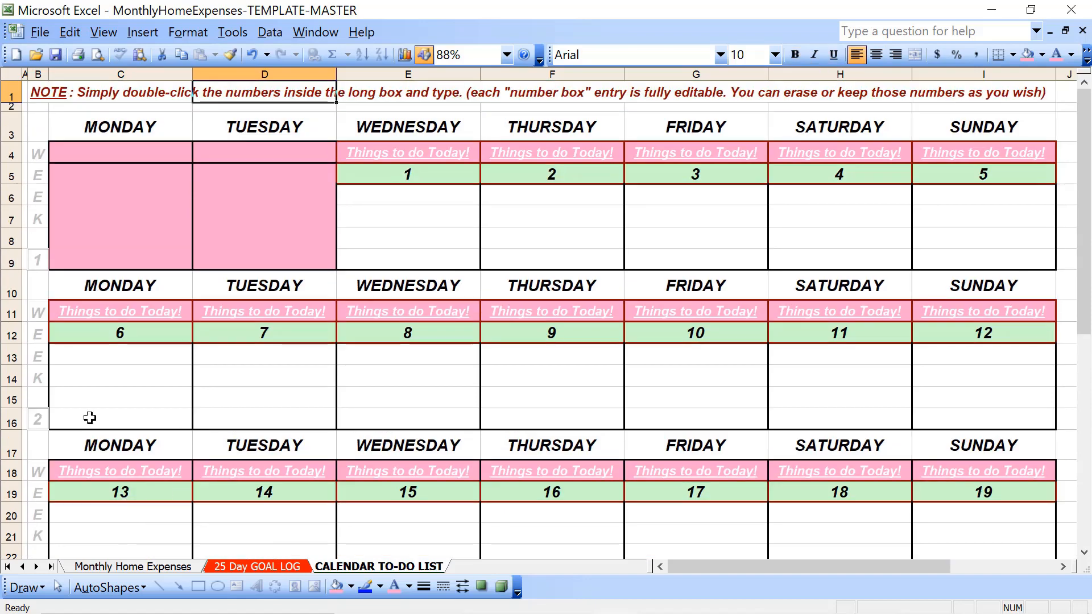
# Enter FEBRUARY in D6 and 2023 in D7, inside week 1's unused Tuesday block
pyautogui.click(223, 207)
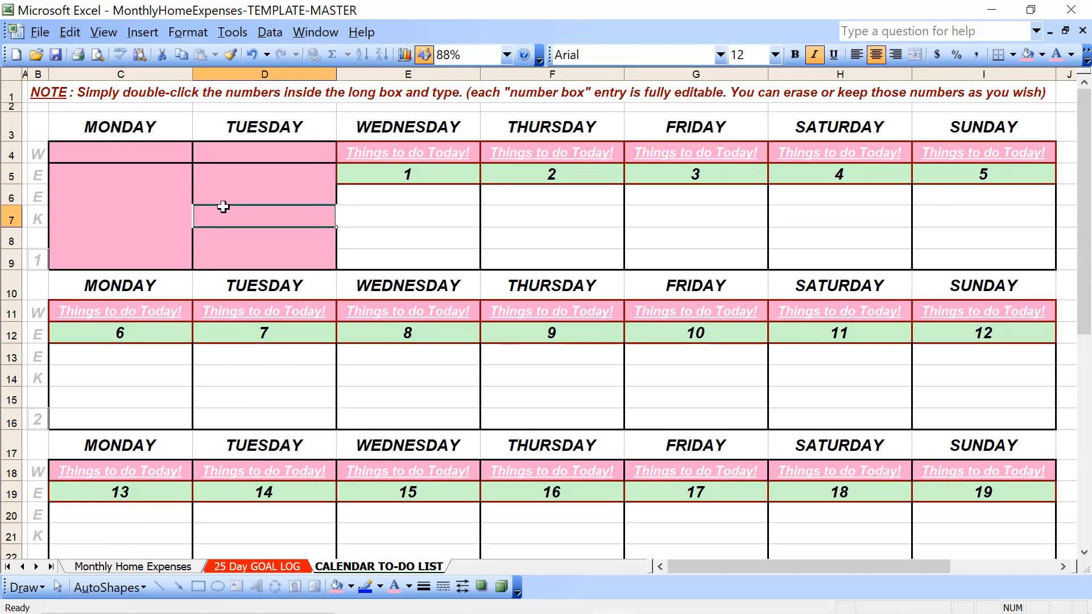
pyautogui.press('Up')
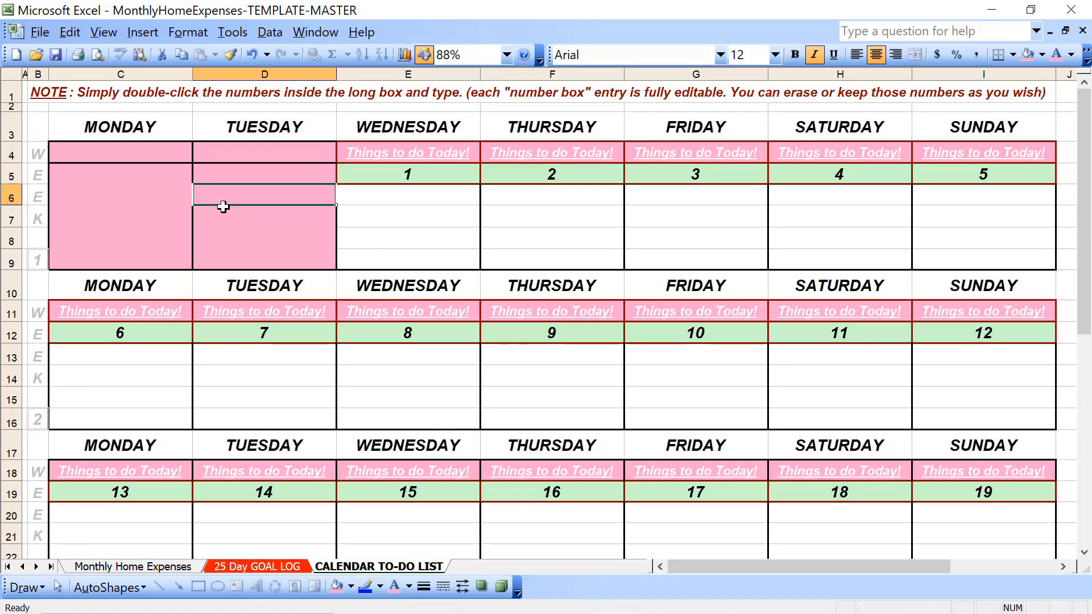
pyautogui.press('capslock')
pyautogui.write('FE')
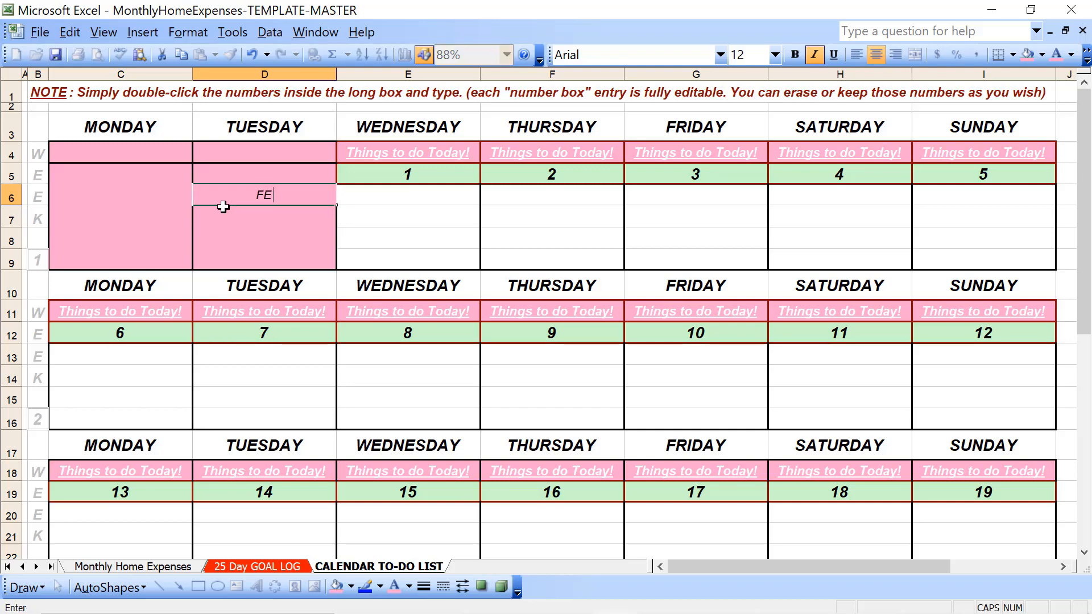
pyautogui.write('BRUARY')
pyautogui.press('Return')
pyautogui.write('2023')
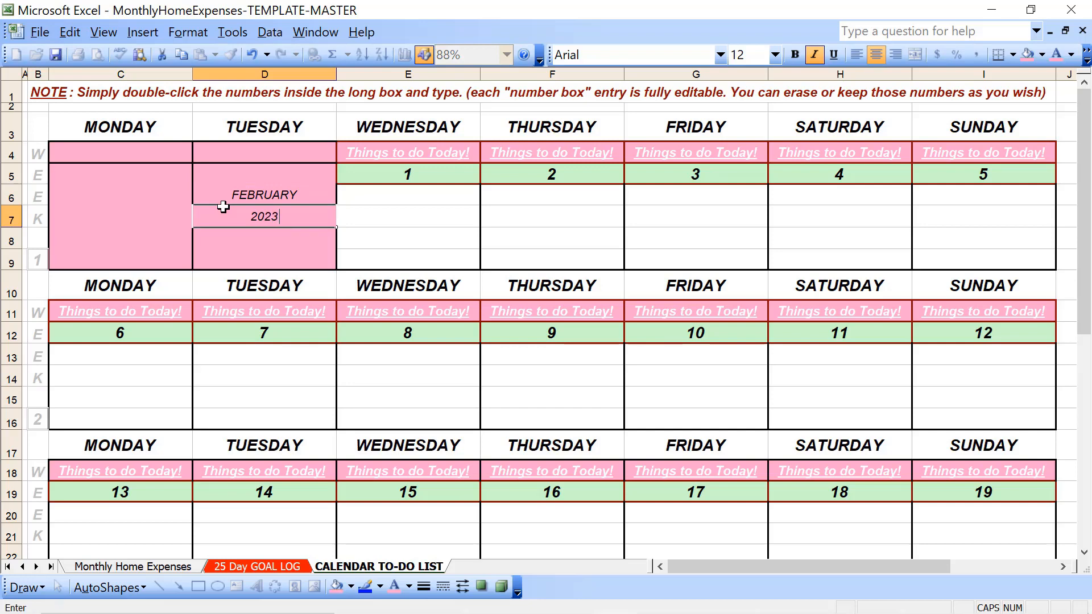
pyautogui.press('Up')
# Format the FEBRUARY and 2023 cells (D6:D7) as bold, size 20, with white text
pyautogui.press('Down')
pyautogui.hotkey('shift', 'Up')
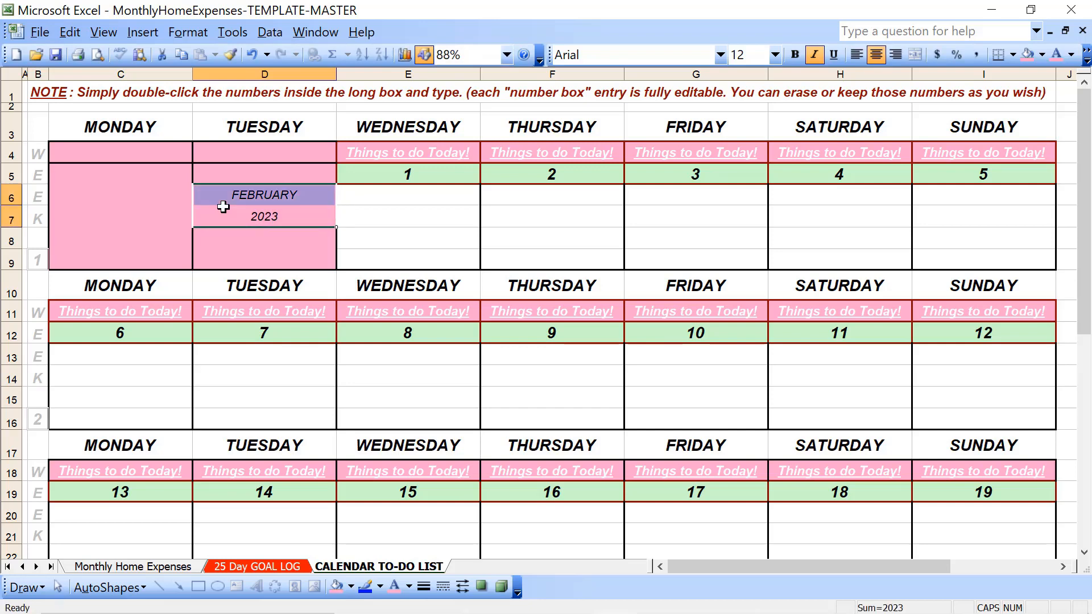
pyautogui.click(794, 55)
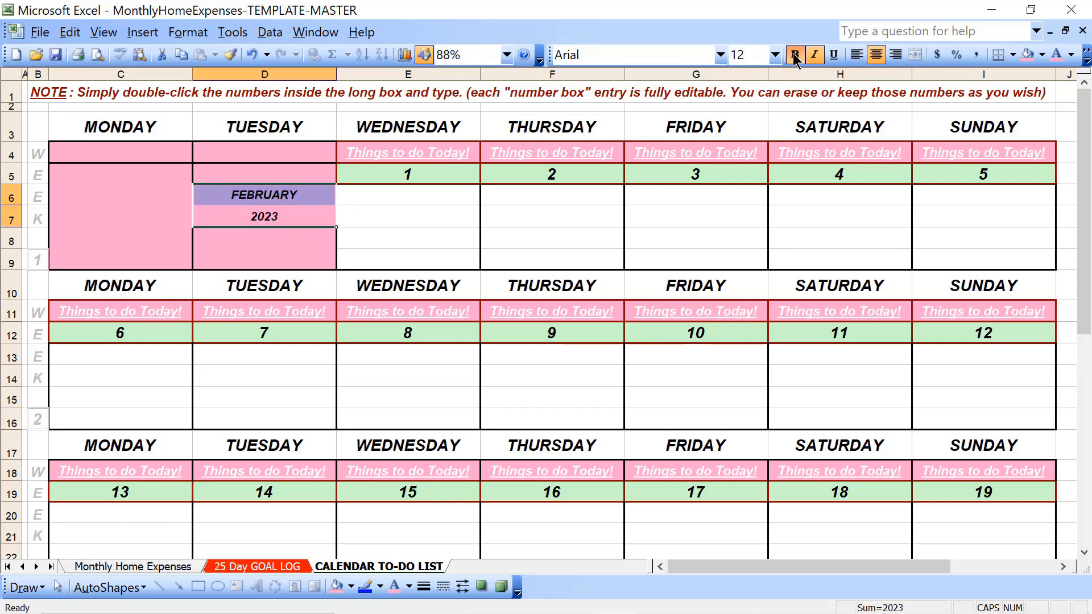
pyautogui.click(772, 55)
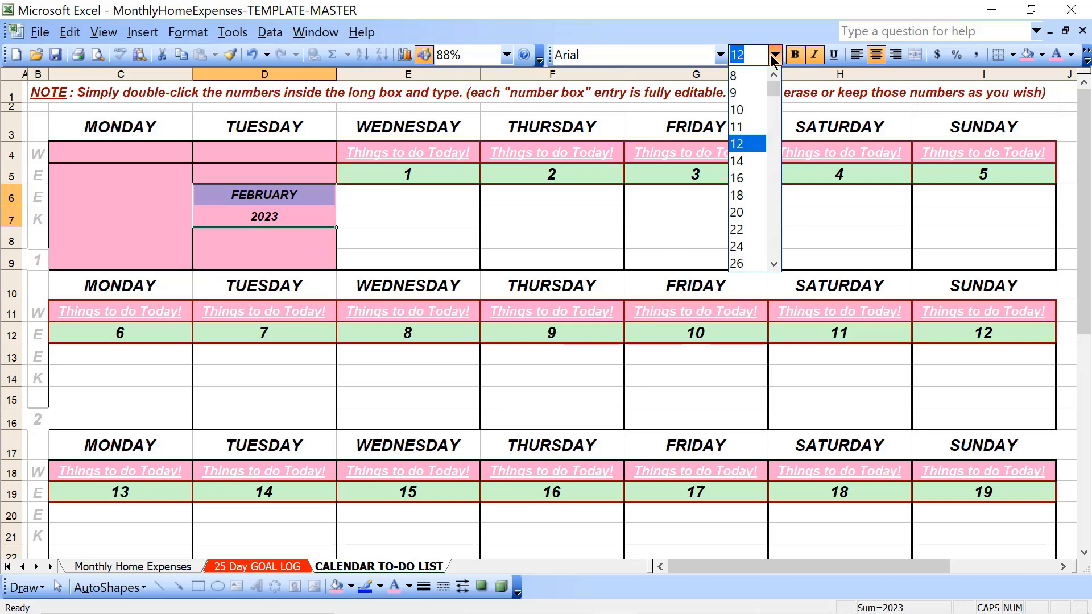
pyautogui.click(745, 212)
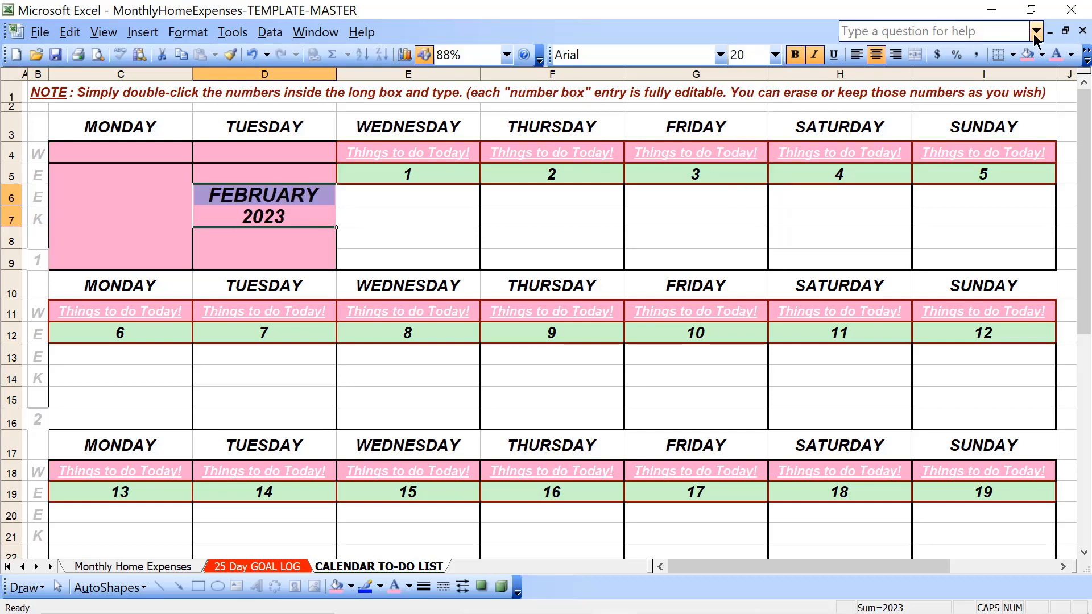
pyautogui.click(1070, 55)
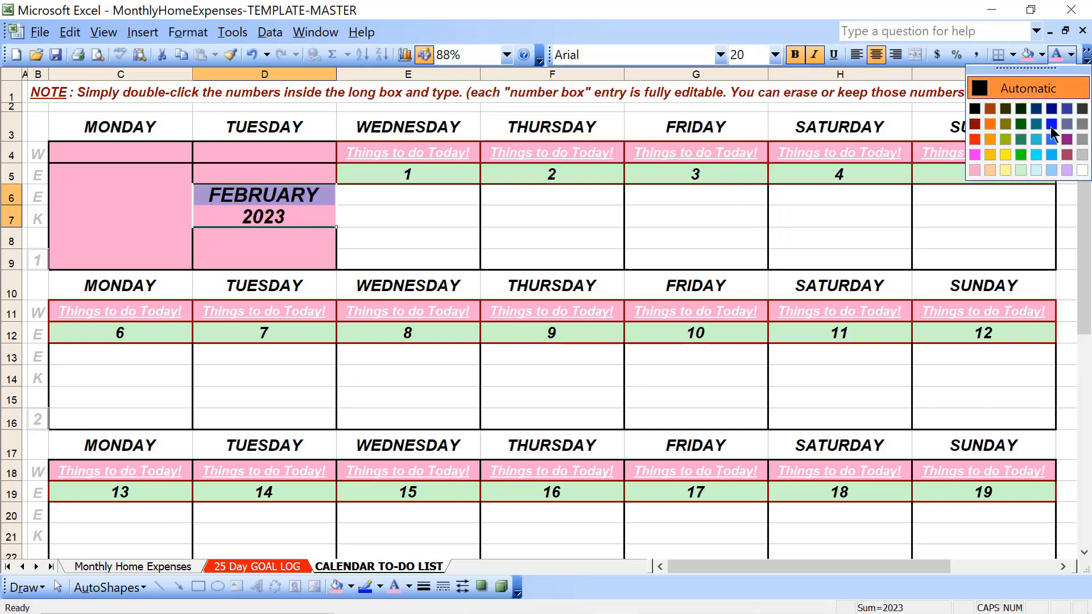
pyautogui.click(1082, 171)
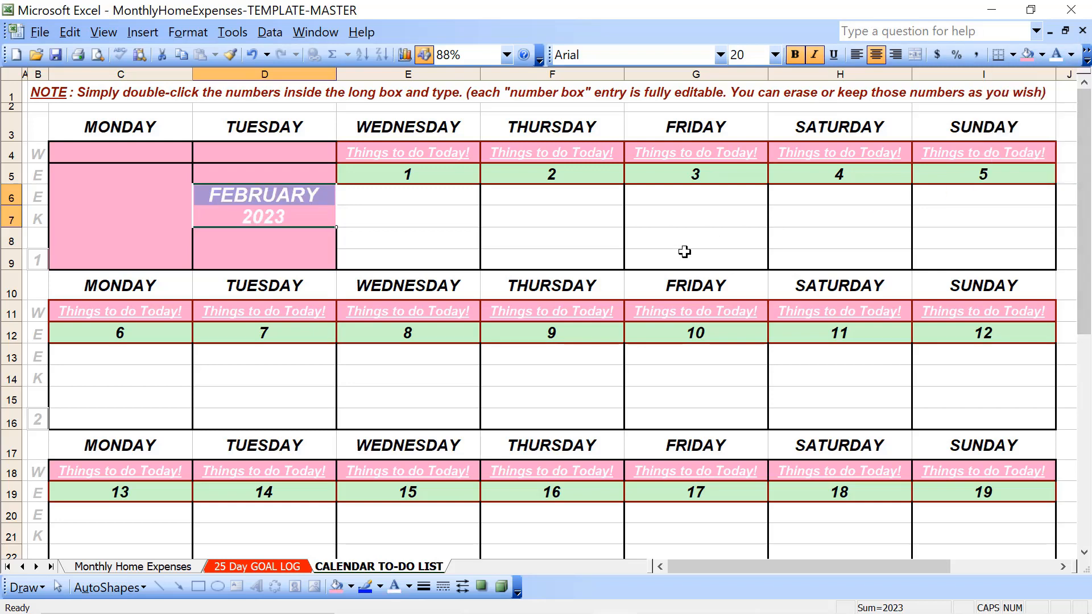
# Try the Algerian font on the FEBRUARY and 2023 cells
pyautogui.click(720, 55)
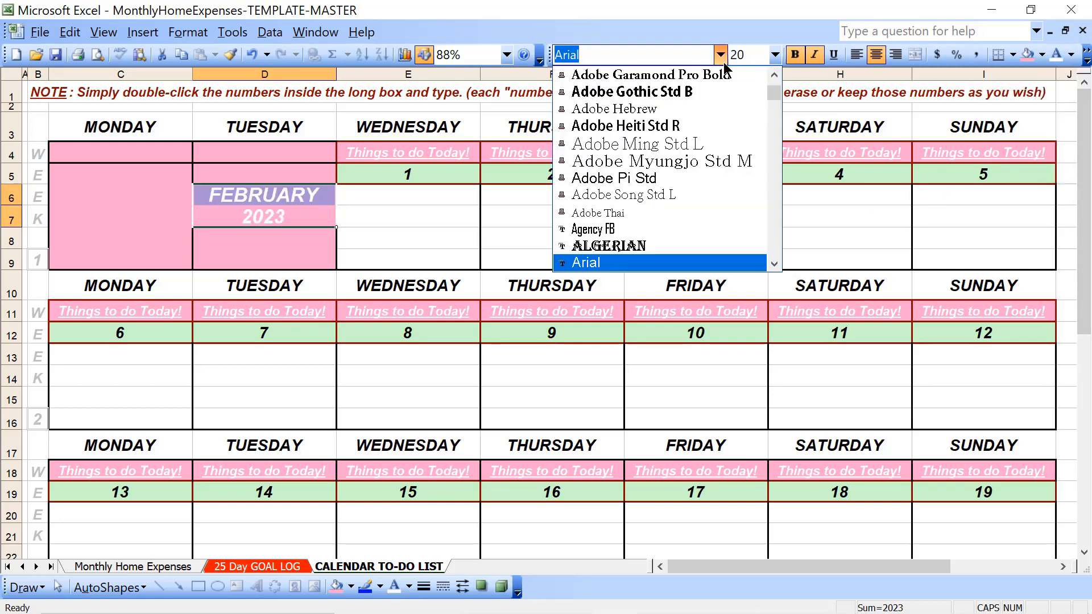
pyautogui.click(664, 245)
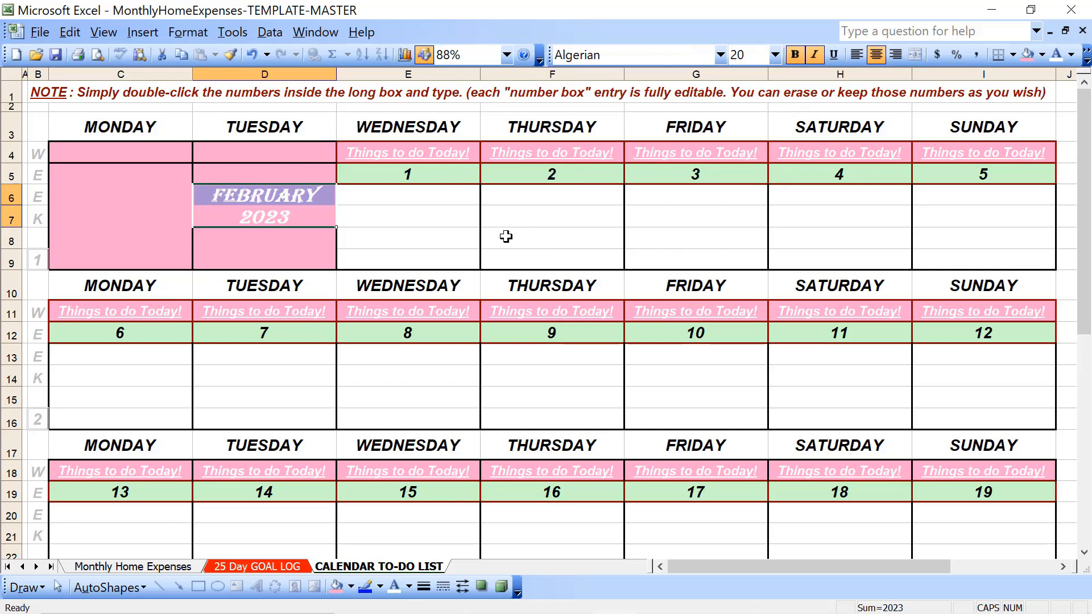
pyautogui.click(419, 231)
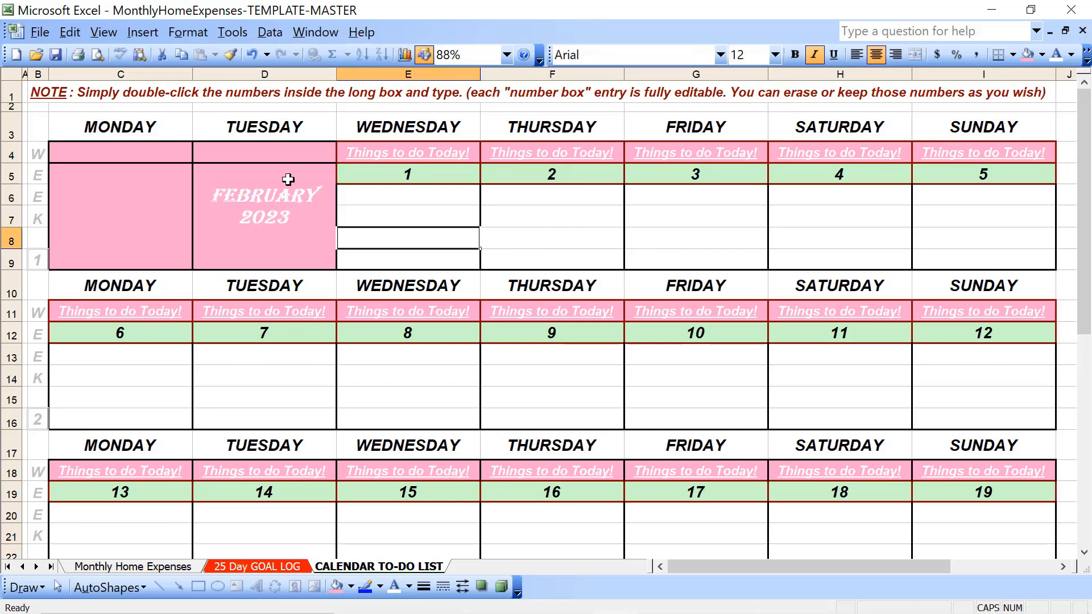
# Change the font of the FEBRUARY cell in D6 to Arial Black
pyautogui.click(288, 200)
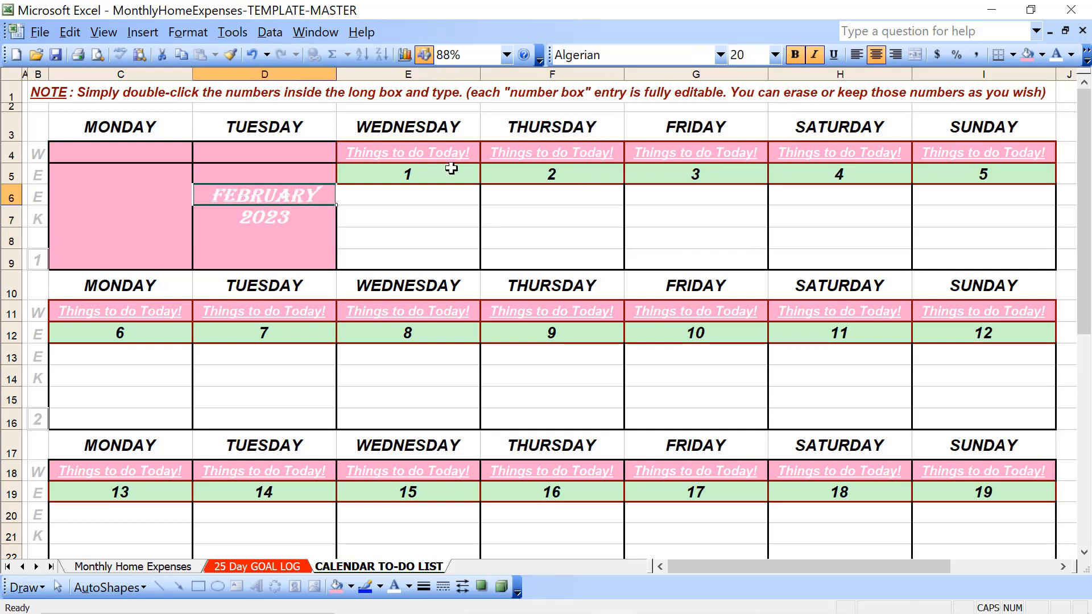
pyautogui.click(720, 55)
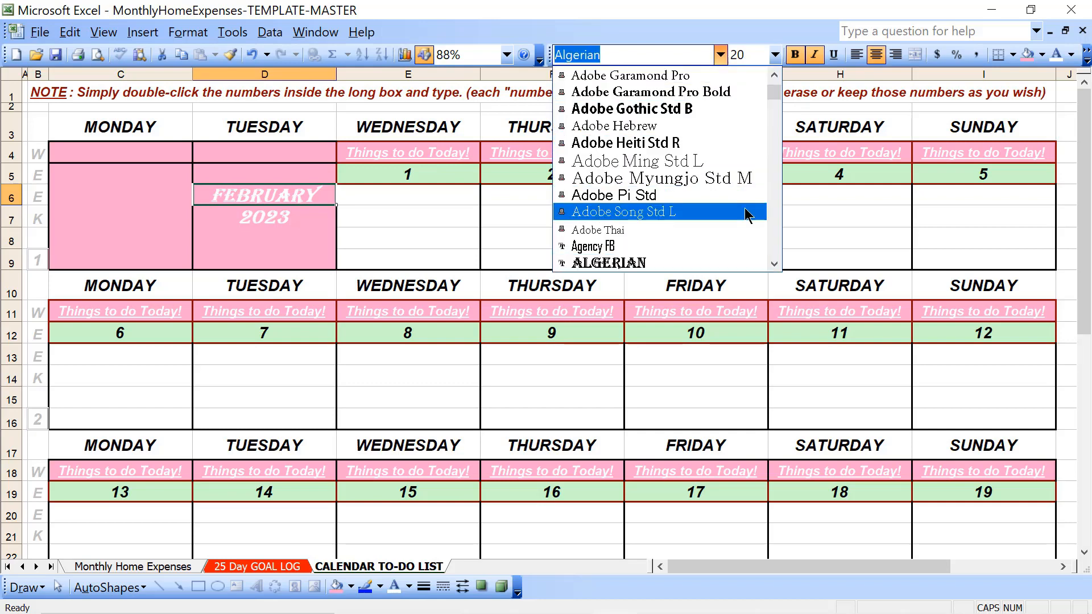
pyautogui.click(773, 217)
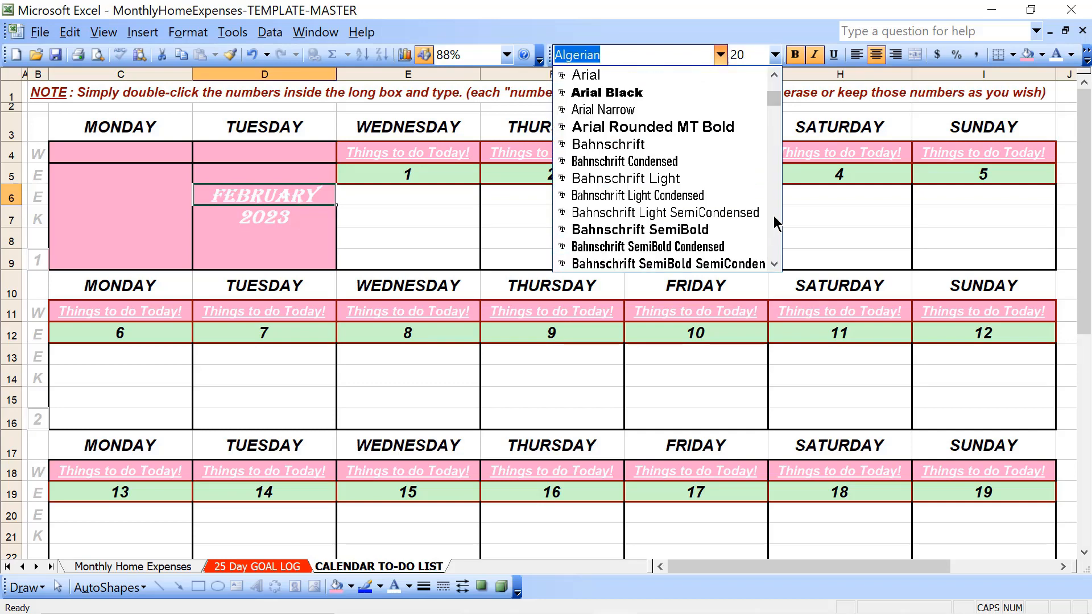
pyautogui.click(684, 93)
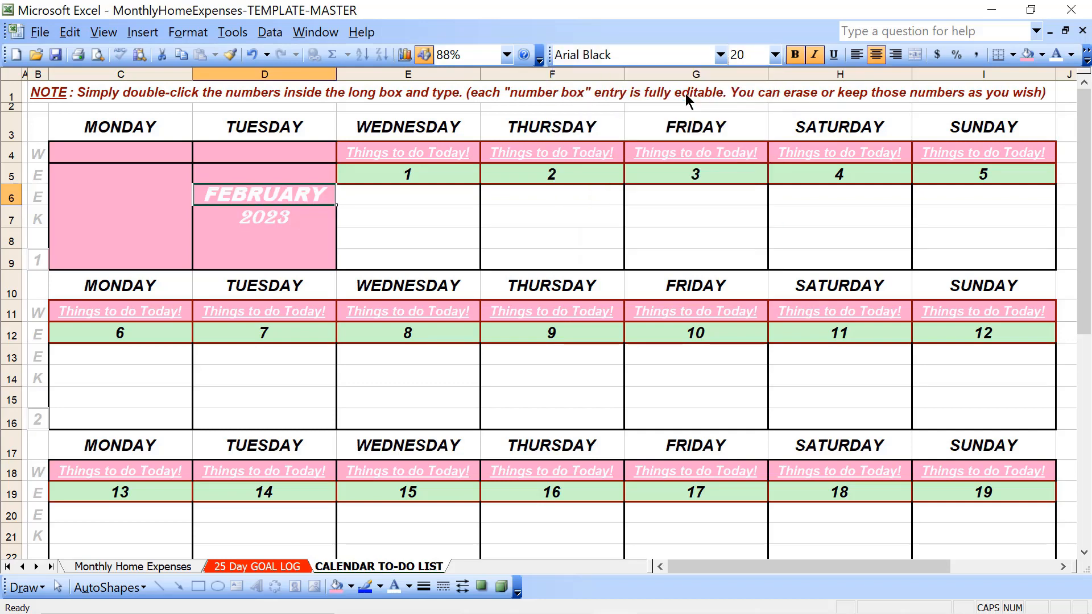
pyautogui.click(529, 232)
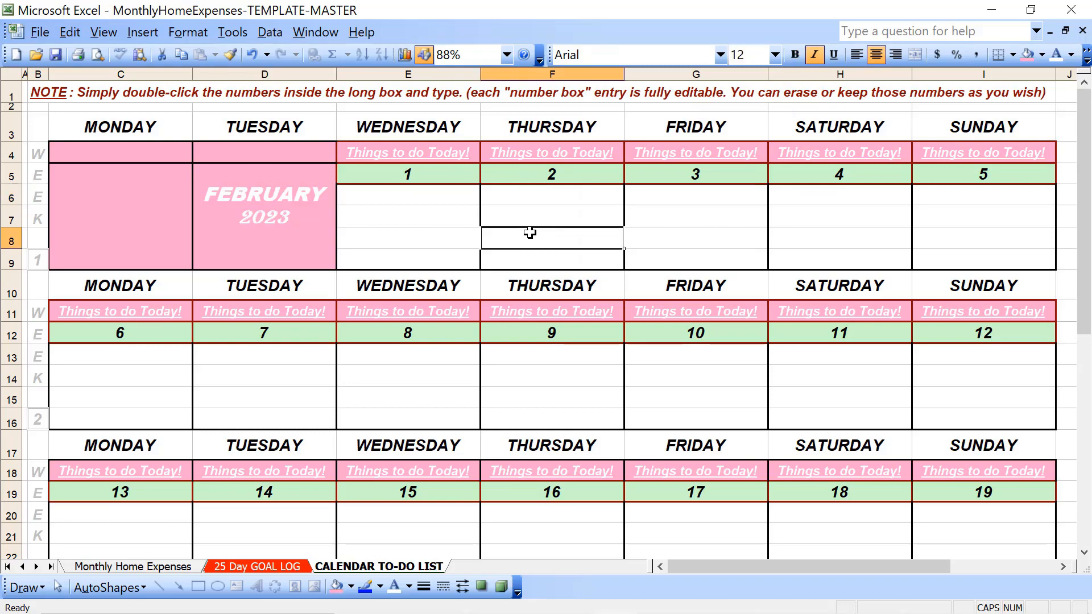
# Change the font of the 2023 cell in D7 to Arial Black
pyautogui.click(249, 220)
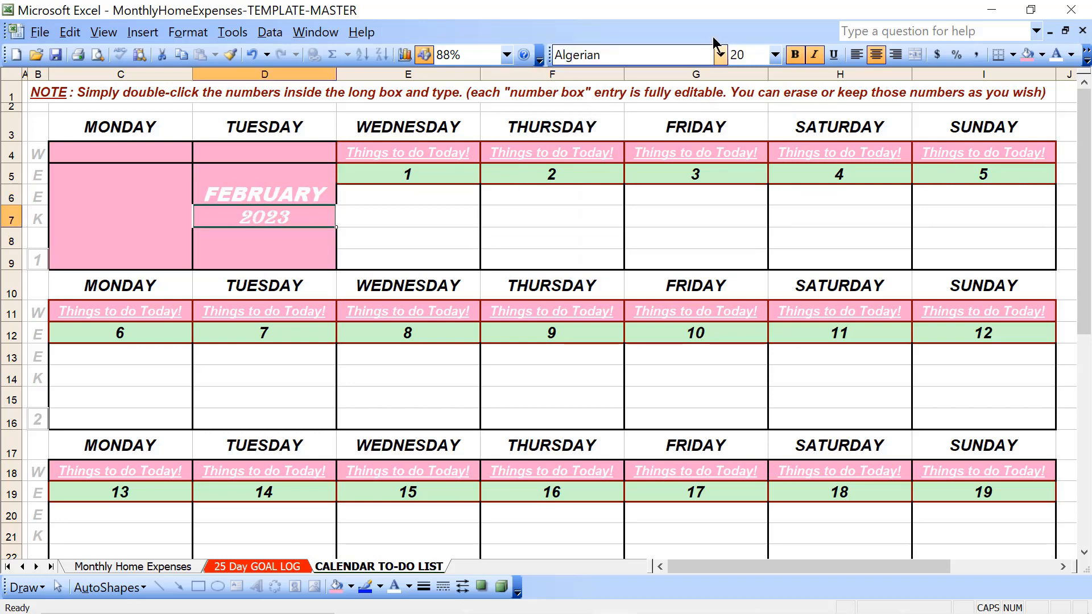
pyautogui.click(721, 55)
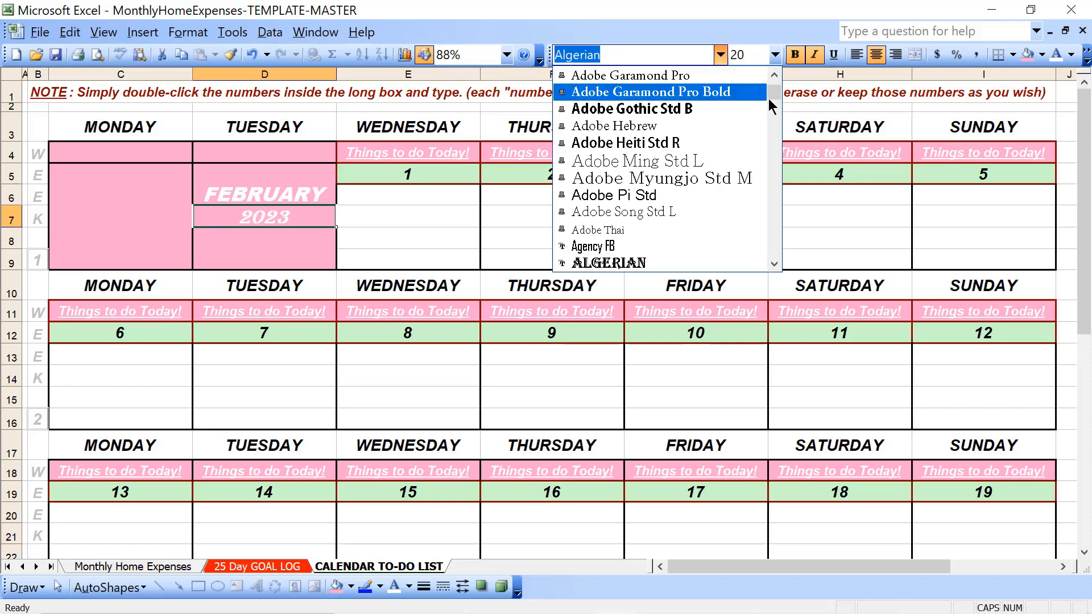
pyautogui.click(774, 75)
pyautogui.click(773, 75)
pyautogui.click(774, 75)
pyautogui.click(774, 75)
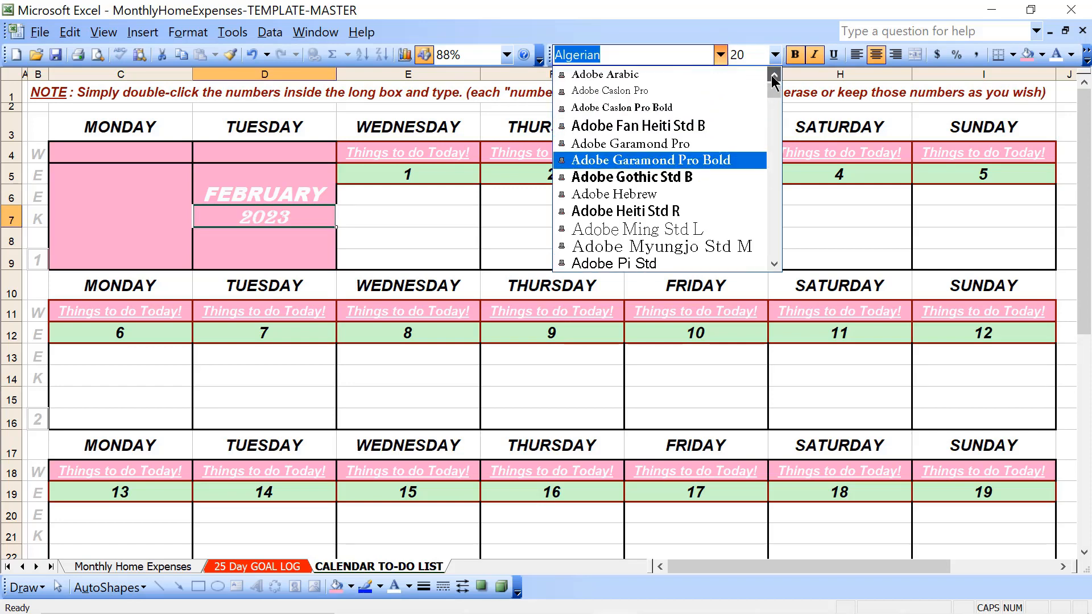
pyautogui.click(774, 75)
pyautogui.click(773, 117)
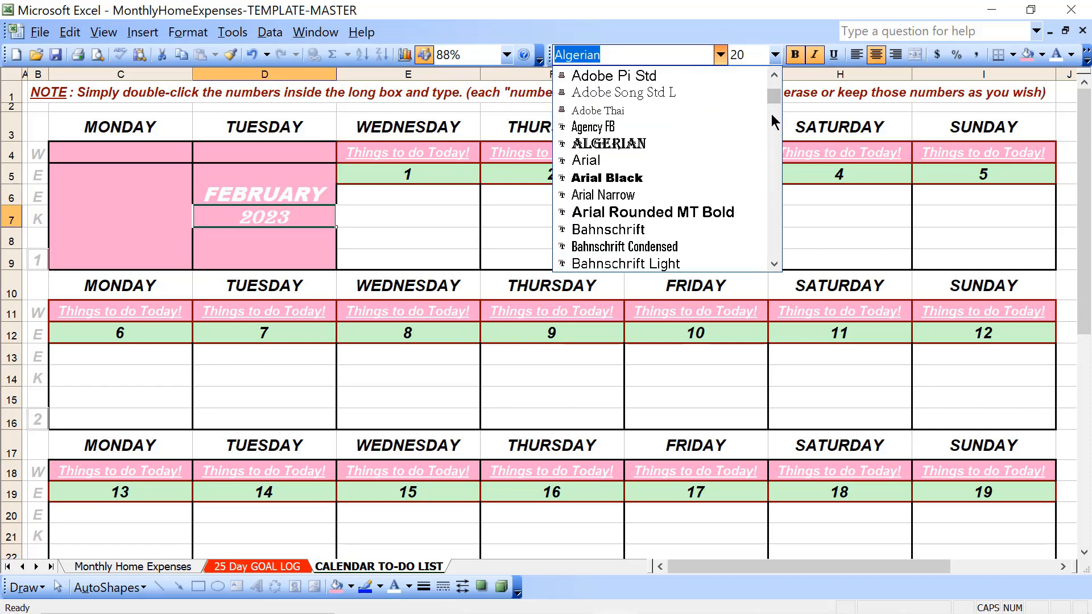
pyautogui.click(622, 182)
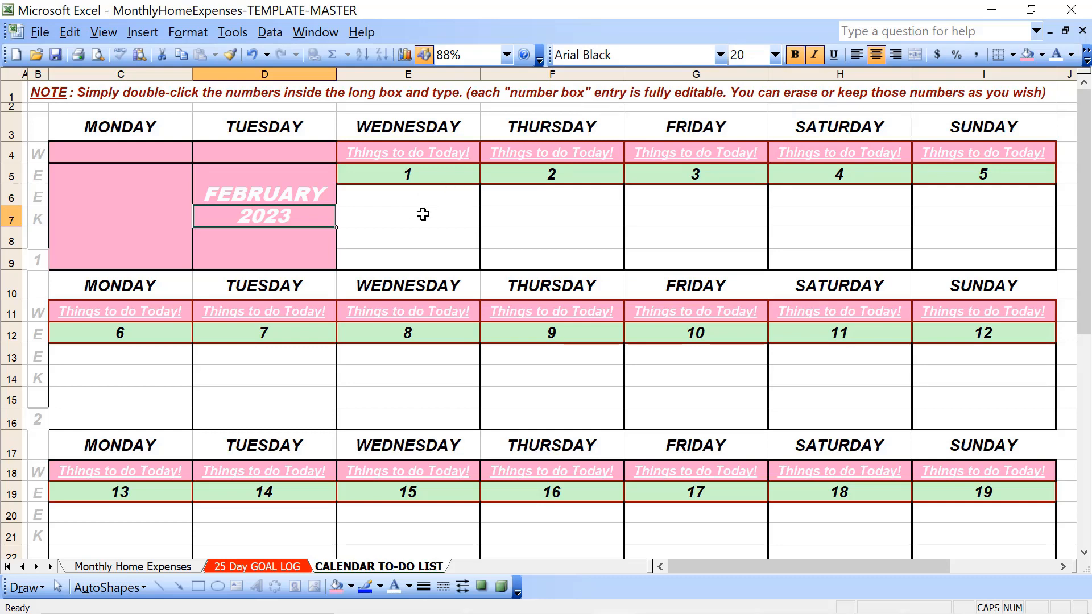
# Set the font size of both the 2023 cell and the FEBRUARY cell to 22
pyautogui.click(775, 54)
pyautogui.click(748, 229)
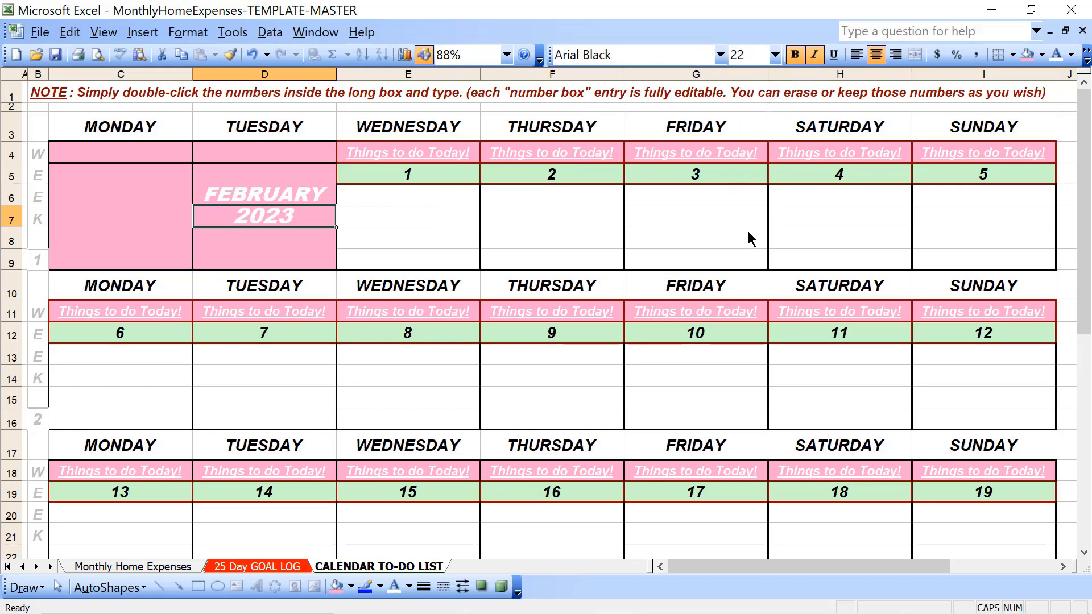
pyautogui.click(301, 196)
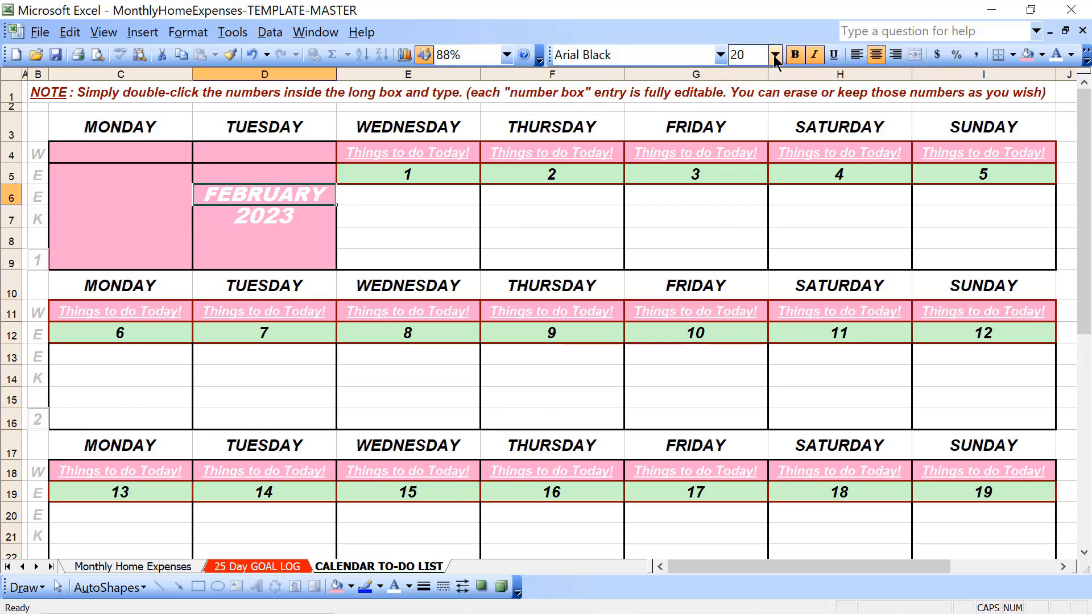
pyautogui.click(775, 55)
pyautogui.click(732, 231)
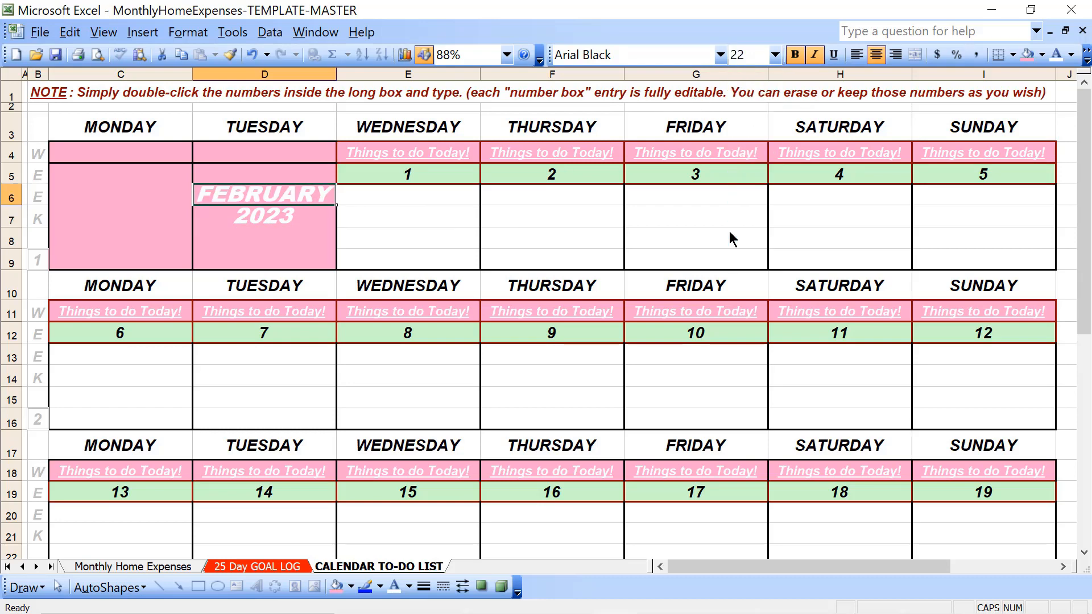
pyautogui.click(431, 261)
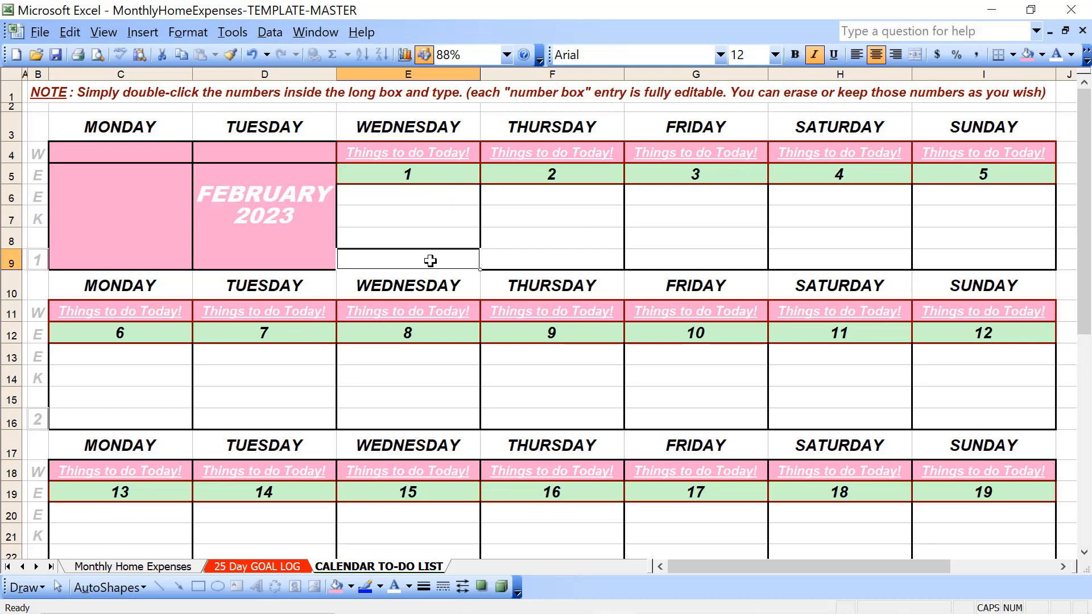
# Apply the Algerian font to the FEBRUARY and 2023 cells, D6:D7, together
pyautogui.click(249, 197)
pyautogui.hotkey('shift', 'Down')
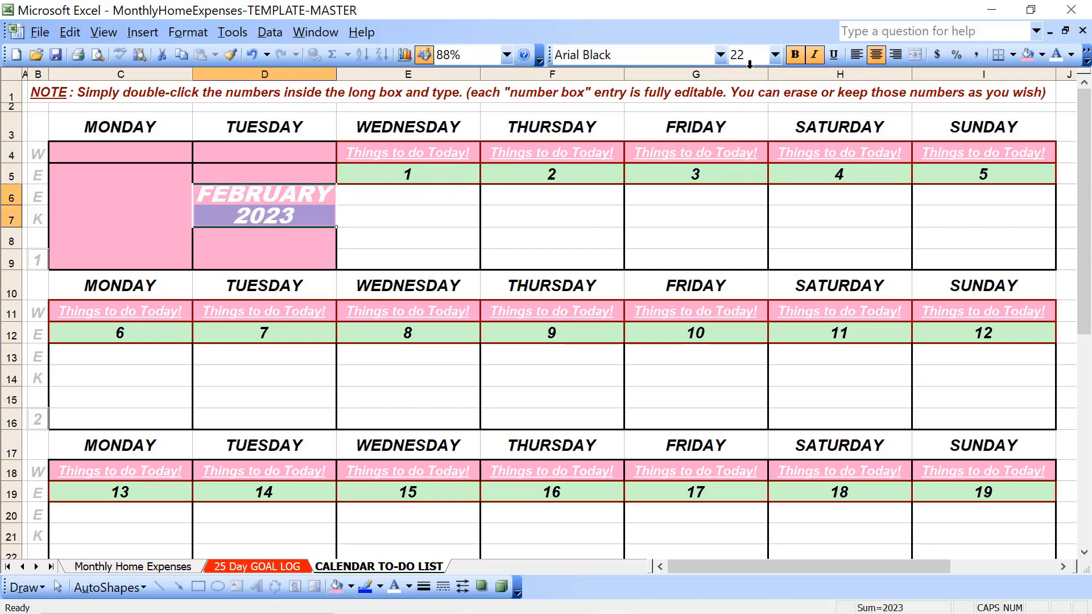
pyautogui.click(721, 55)
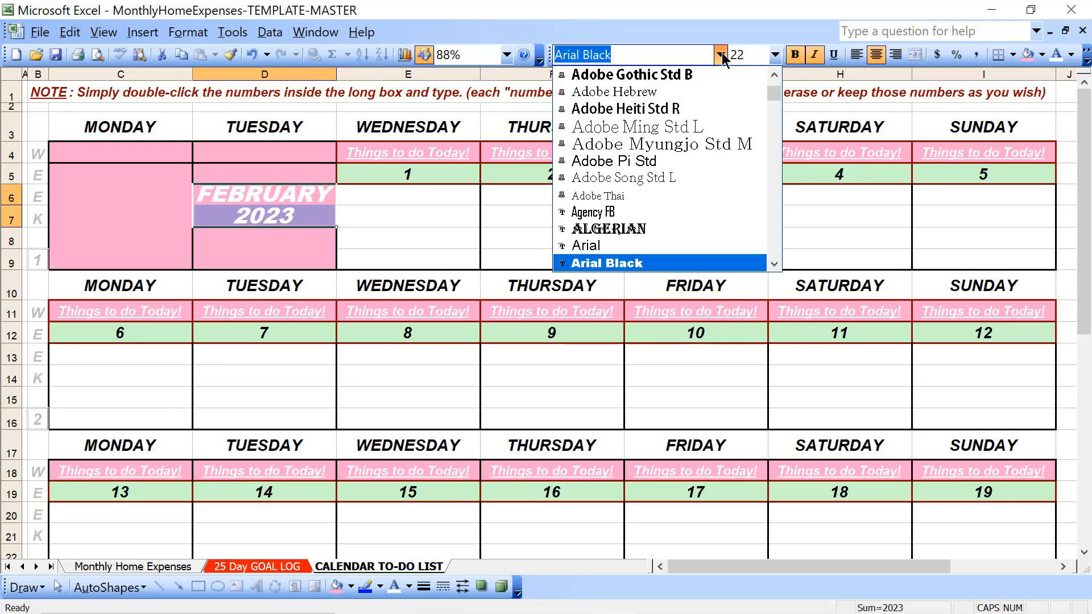
pyautogui.click(672, 228)
# Copy the FEBRUARY 2023 label into week 5's unused Wednesday block, starting at E34
pyautogui.hotkey('ctrl', 'c')
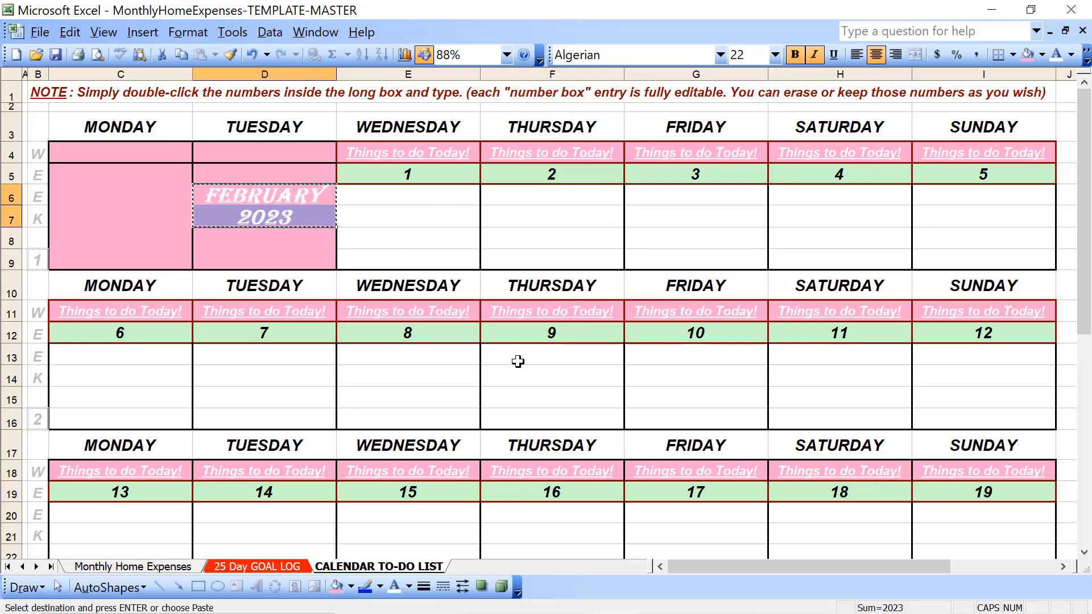
pyautogui.scroll(-8, 518, 361)
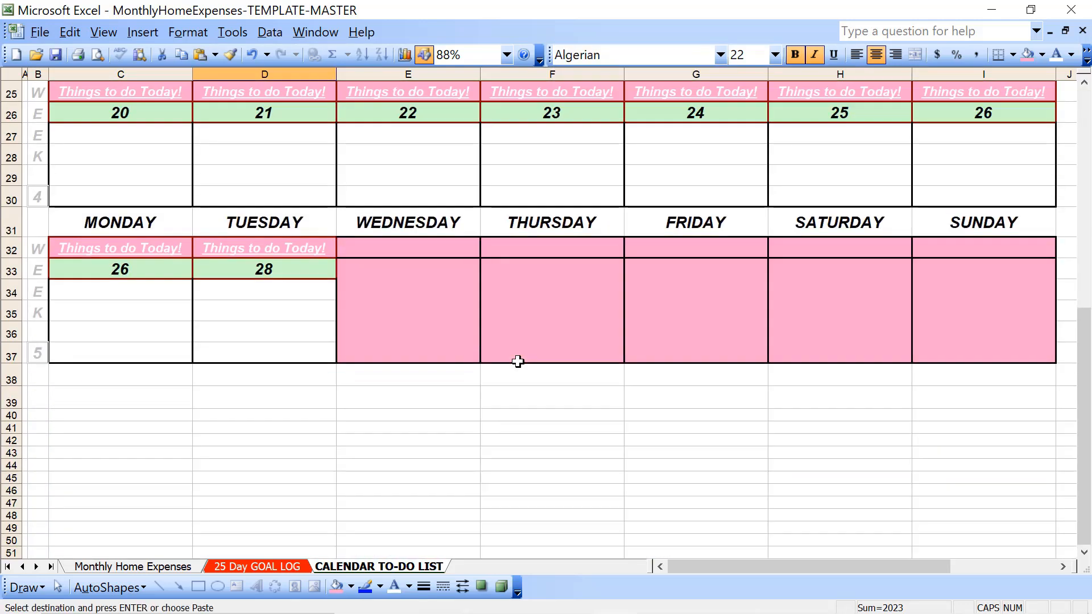
pyautogui.click(428, 305)
pyautogui.click(420, 287)
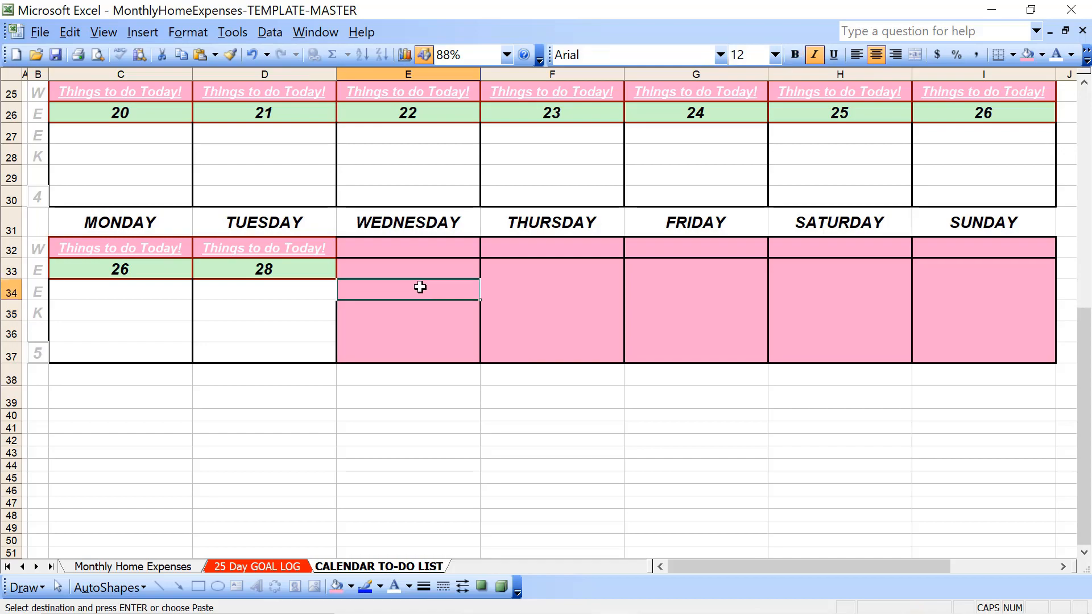
pyautogui.hotkey('ctrl', 'v')
pyautogui.click(410, 386)
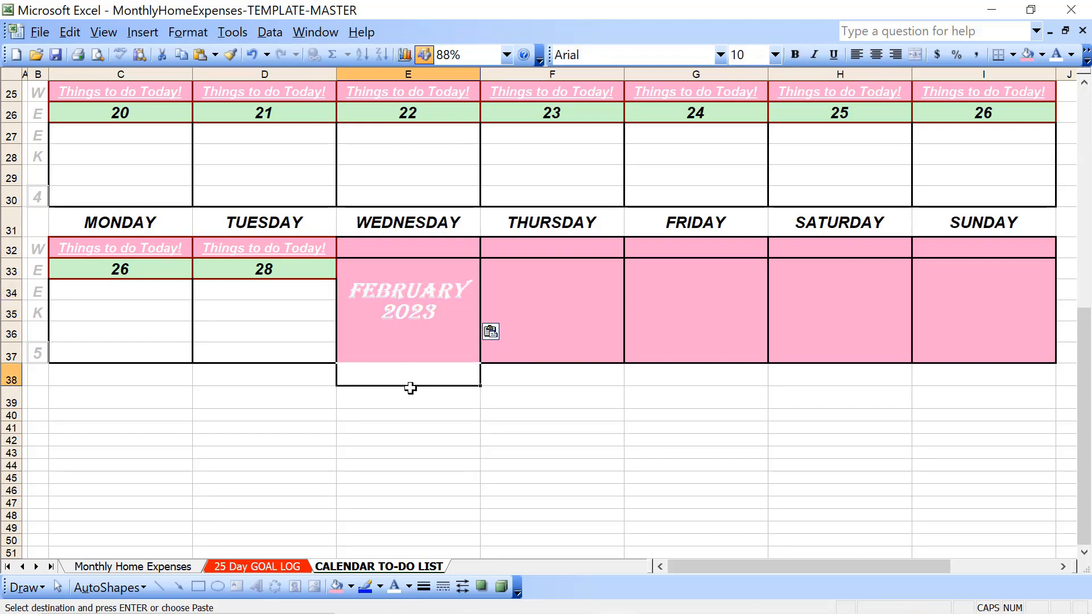
# Enter "Workout Day!" in the bottom row of the Wednesday, February 1 block, cell E9
pyautogui.press('Up')
pyautogui.press('Up')
pyautogui.press('Up')
pyautogui.press('Up')
pyautogui.press('Up')
pyautogui.press('Up')
pyautogui.press('Up')
pyautogui.press('Up')
pyautogui.press('Up')
pyautogui.press('Up')
pyautogui.press('Up')
pyautogui.press('Up')
pyautogui.press('Up')
pyautogui.press('Up')
pyautogui.press('Up')
pyautogui.press('Up')
pyautogui.press('Up')
pyautogui.press('Up')
pyautogui.press('Up')
pyautogui.press('Up')
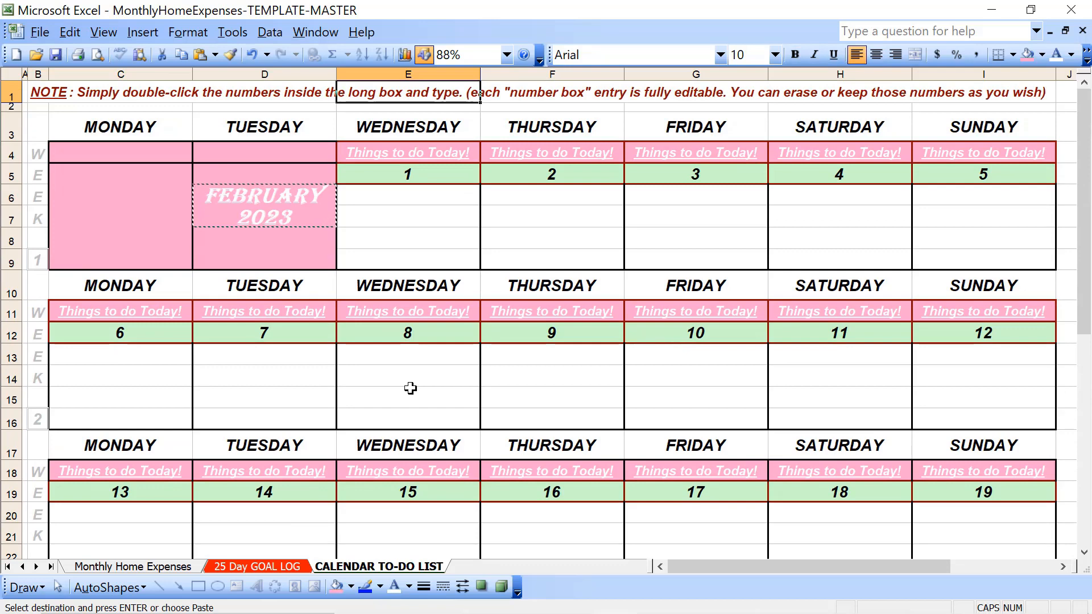
pyautogui.doubleClick(407, 241)
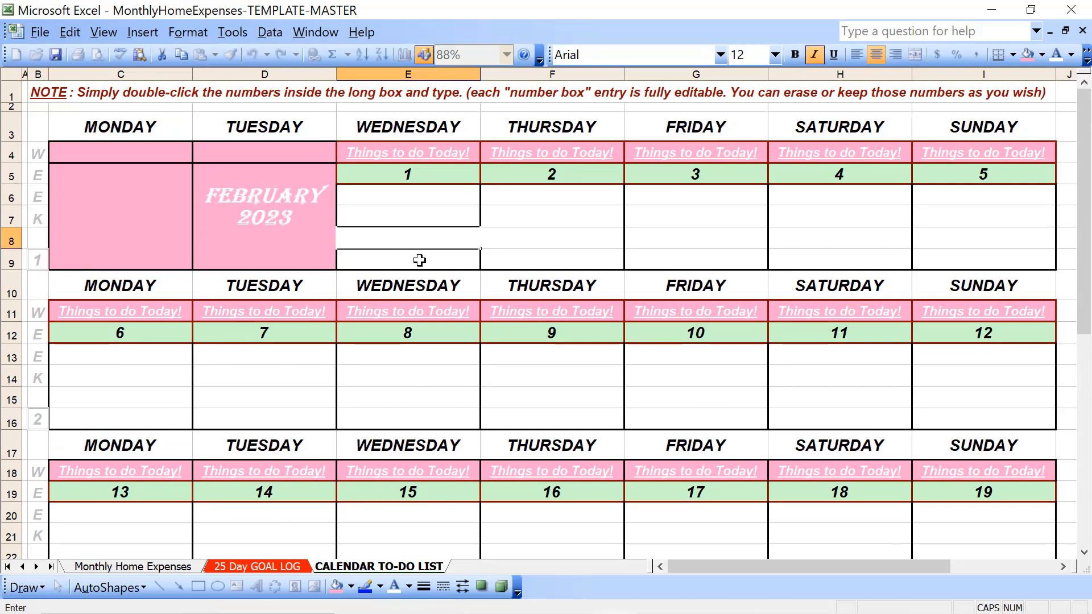
pyautogui.click(419, 260)
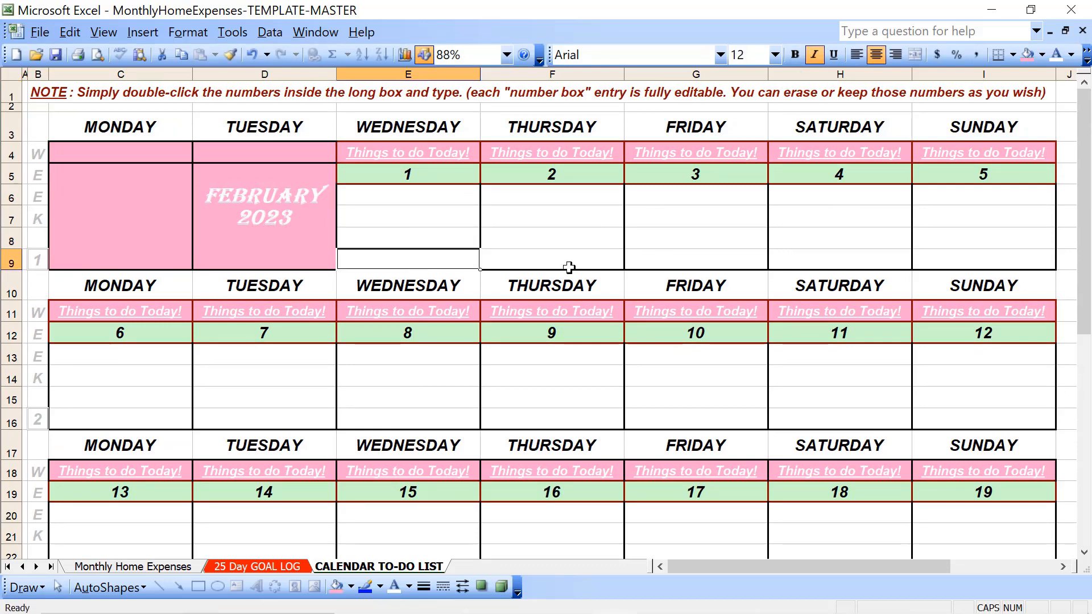
pyautogui.write('wORK')
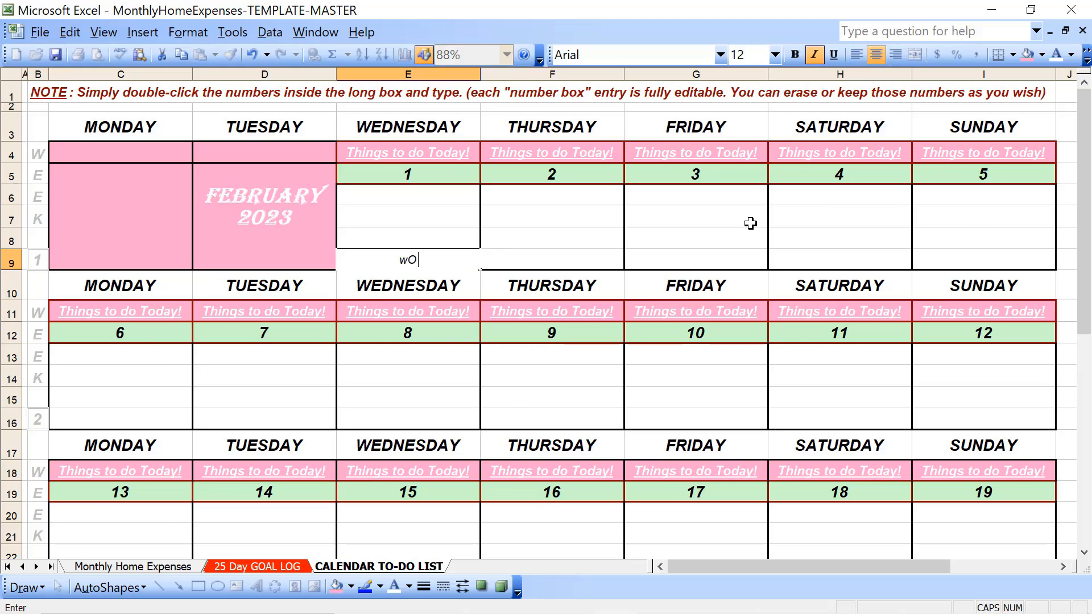
pyautogui.press('BackSpace')
pyautogui.press('BackSpace')
pyautogui.press('BackSpace')
pyautogui.write('W')
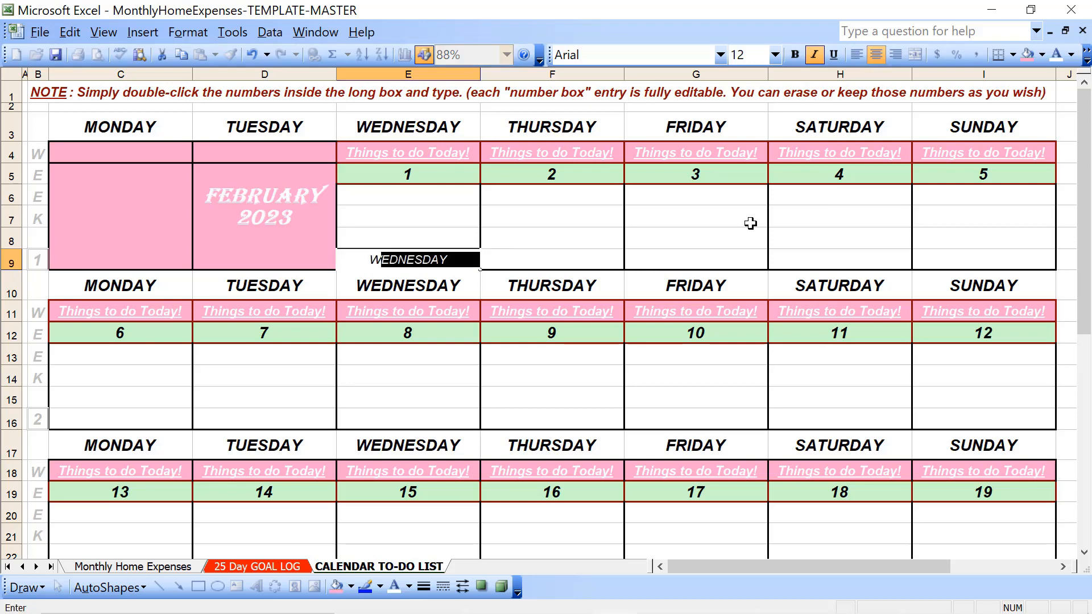
pyautogui.write('orkout Day!')
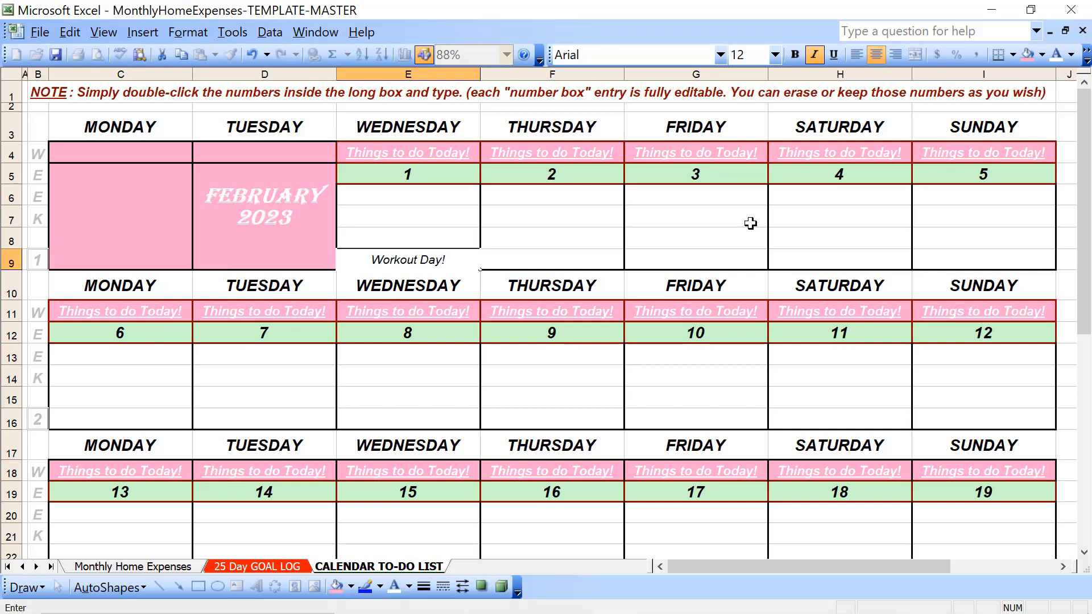
pyautogui.press('Return')
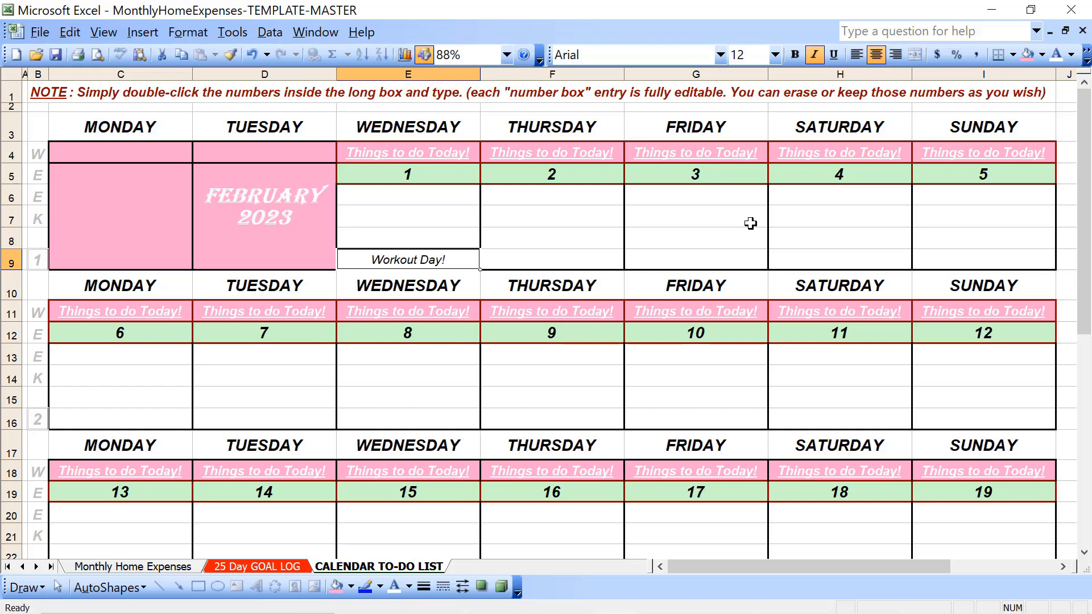
# Copy the Workout Day! entry from E9 into the bottom row of the Friday, February 3 block, G9
pyautogui.hotkey('ctrl', 'c')
pyautogui.press('Right')
pyautogui.press('Right')
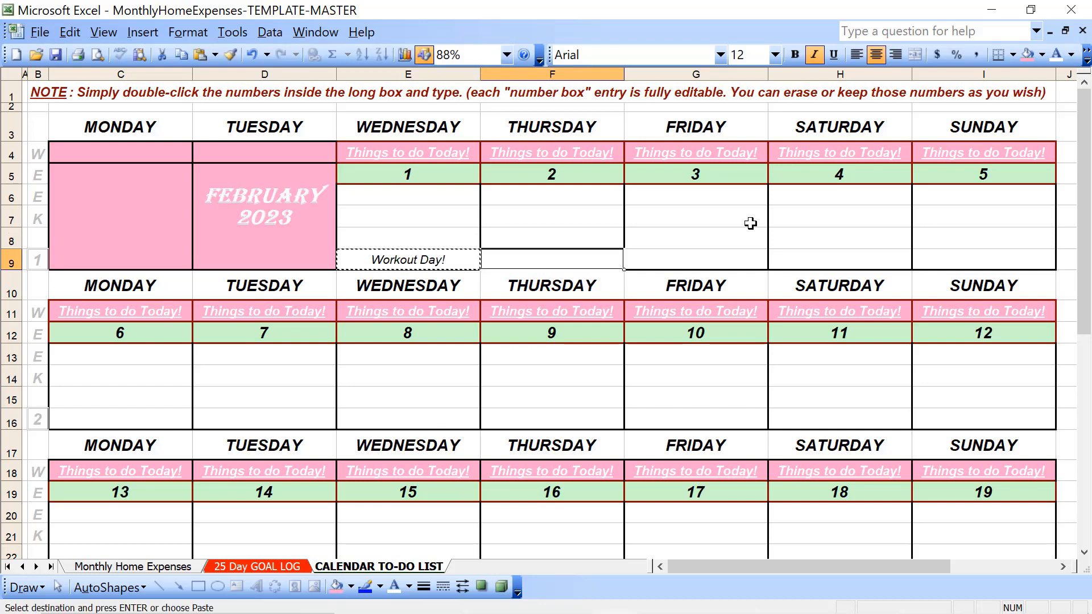
pyautogui.hotkey('ctrl', 'v')
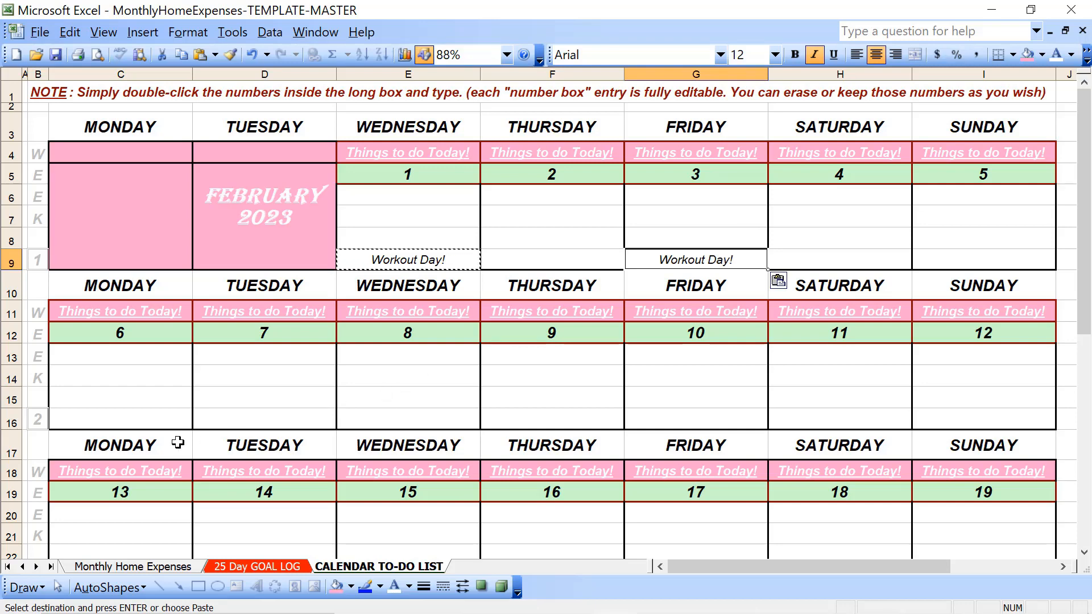
# Paste the Workout Day! entry into week 2's Monday, Wednesday and Friday bottom rows, C16, E16 and G16
pyautogui.click(167, 411)
pyautogui.hotkey('ctrl', 'v')
pyautogui.press('Right')
pyautogui.press('Right')
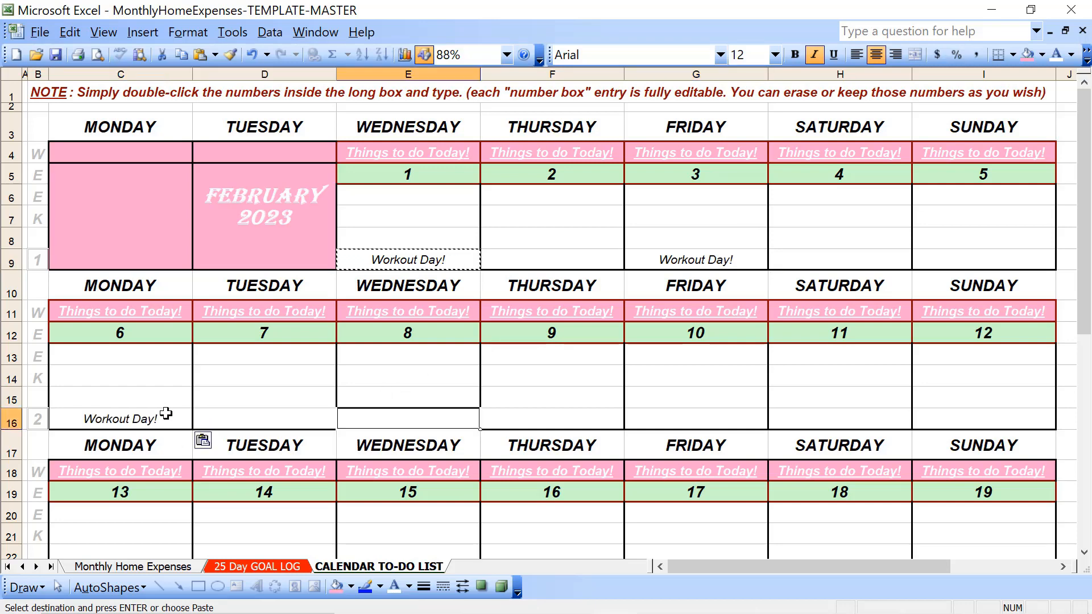
pyautogui.hotkey('ctrl', 'v')
pyautogui.press('Right')
pyautogui.press('Right')
pyautogui.hotkey('ctrl', 'v')
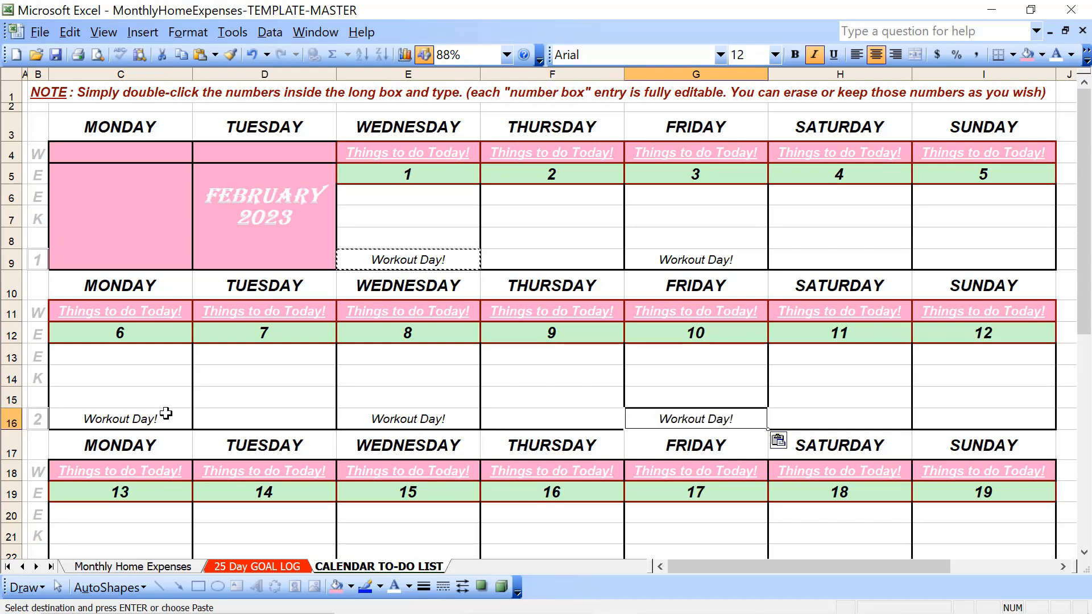
# Paste the Workout Day! entry into week 4's Monday, Wednesday and Friday bottom rows, C30, E30 and G30
pyautogui.scroll(-4, 171, 398)
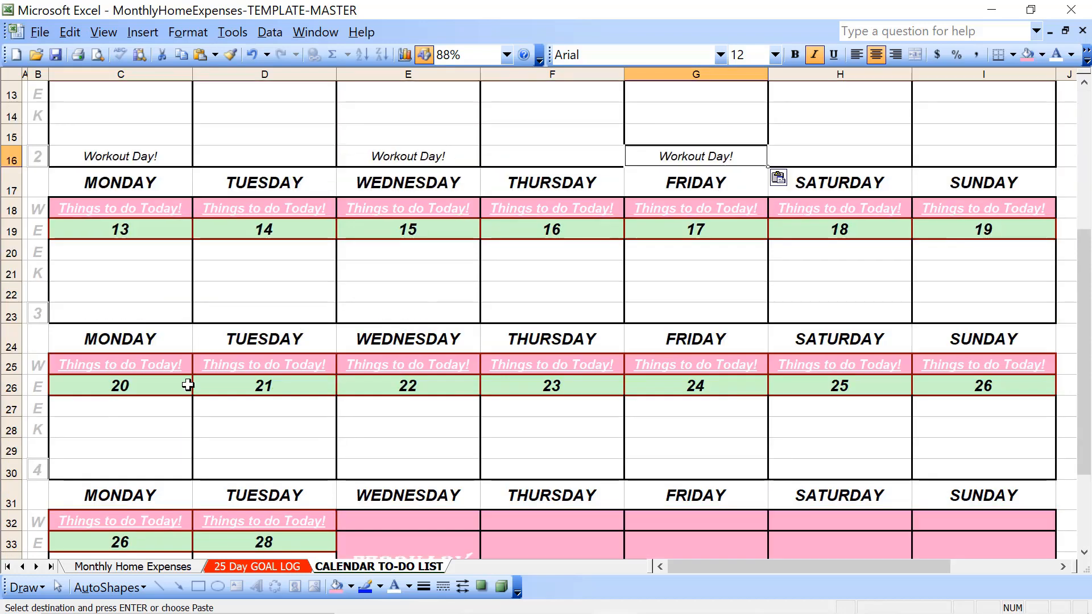
pyautogui.click(95, 466)
pyautogui.hotkey('ctrl', 'v')
pyautogui.press('Right')
pyautogui.press('Right')
pyautogui.hotkey('ctrl', 'v')
pyautogui.press('Right')
pyautogui.press('Right')
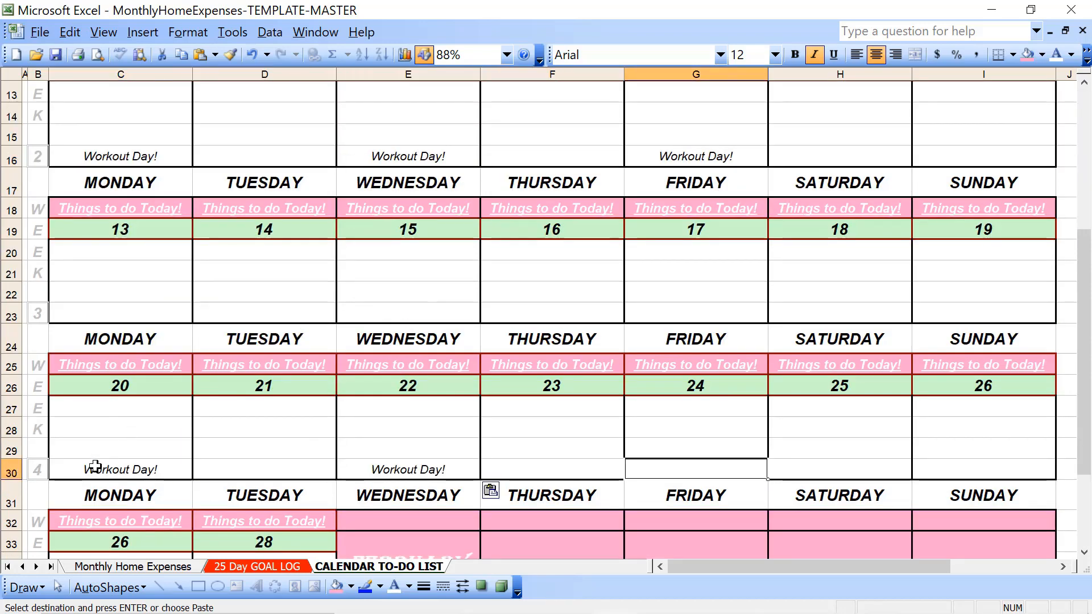
pyautogui.hotkey('ctrl', 'v')
# Paste the Workout Day! entry into week 5's Monday block in column C
pyautogui.press('Left')
pyautogui.press('Left')
pyautogui.press('Left')
pyautogui.press('Left')
pyautogui.press('Left')
pyautogui.press('Left')
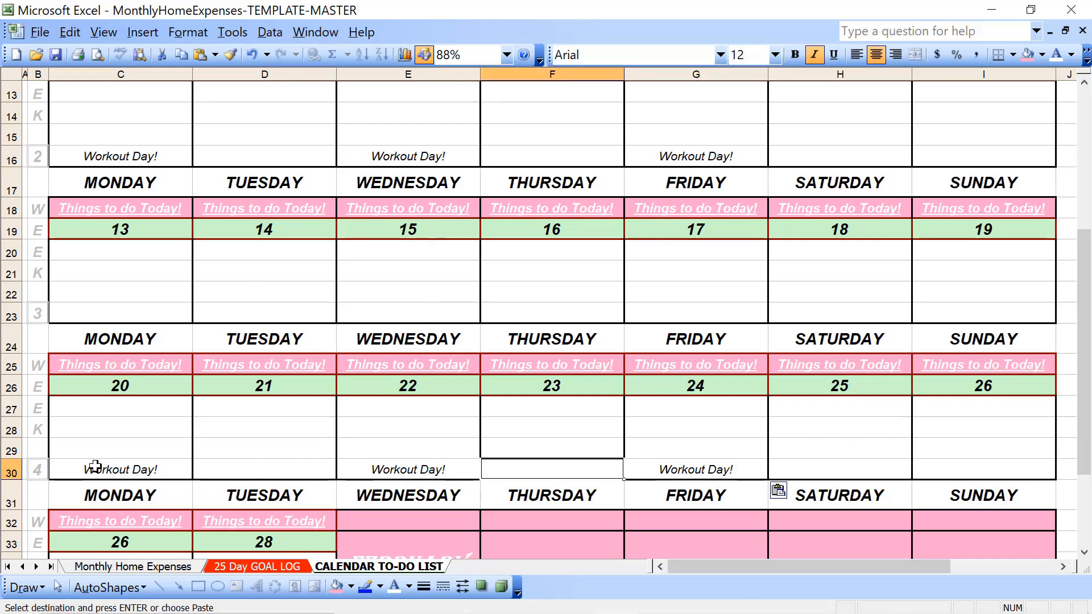
pyautogui.press('Right')
pyautogui.press('Right')
pyautogui.press('Down')
pyautogui.press('Down')
pyautogui.press('Down')
pyautogui.press('Down')
pyautogui.press('Down')
pyautogui.press('Down')
pyautogui.press('Down')
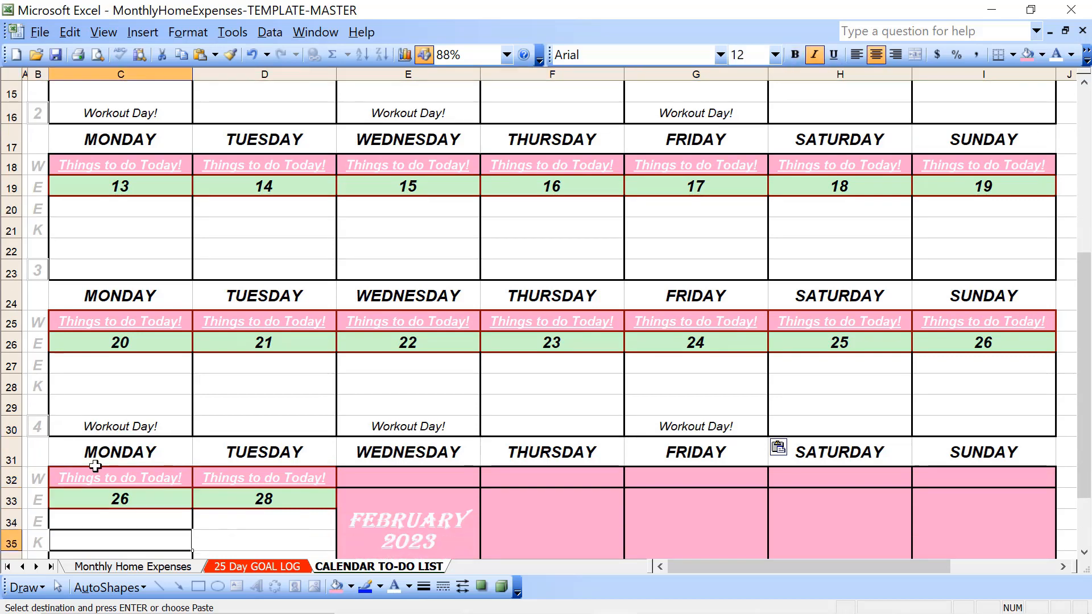
pyautogui.hotkey('ctrl', 'v')
pyautogui.press('Up')
pyautogui.press('Up')
pyautogui.press('Up')
pyautogui.press('Up')
pyautogui.press('Up')
pyautogui.press('Up')
pyautogui.press('Up')
pyautogui.press('Up')
pyautogui.press('Up')
pyautogui.press('Up')
pyautogui.press('Up')
pyautogui.press('Up')
pyautogui.press('Up')
pyautogui.press('Up')
pyautogui.press('Up')
pyautogui.press('Up')
pyautogui.press('Up')
pyautogui.press('Up')
pyautogui.press('Up')
pyautogui.press('Up')
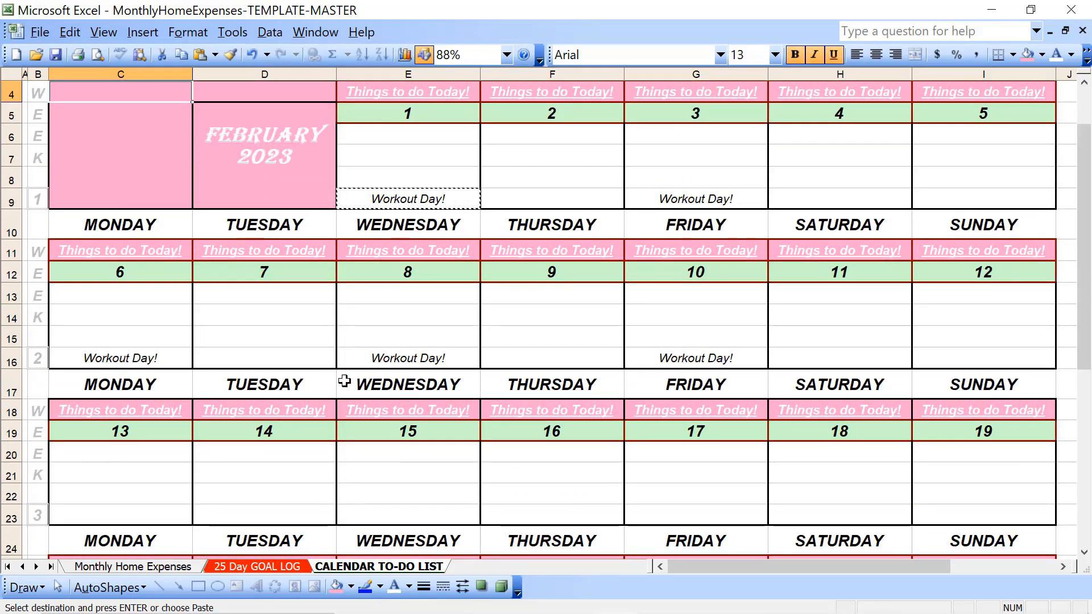
# Fill the Workout Day! cell for Wednesday, February 1, E9, with olive green
pyautogui.scroll(1, 344, 381)
pyautogui.doubleClick(532, 257)
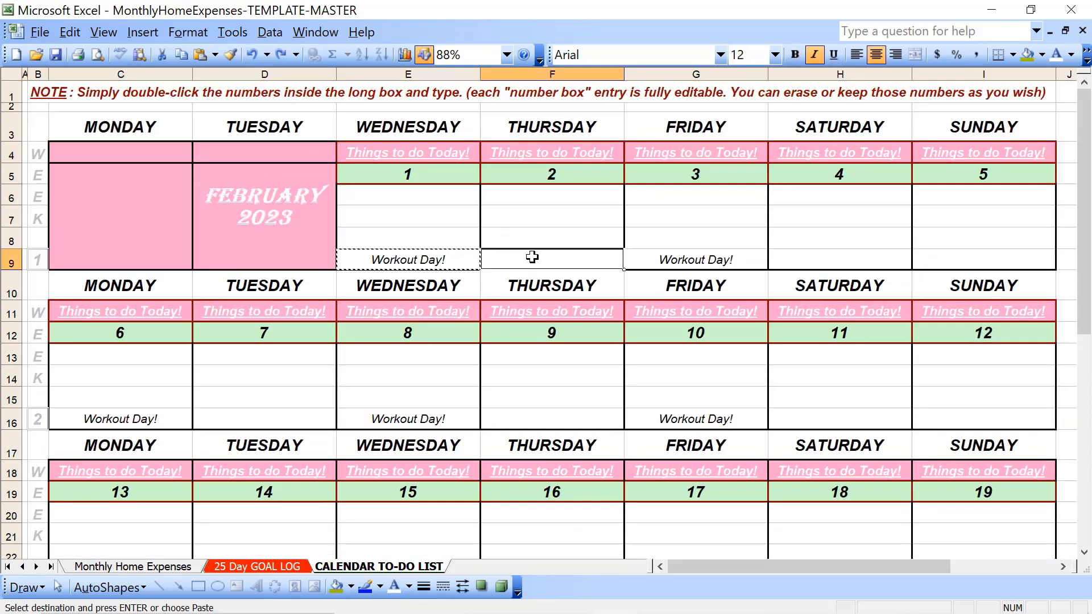
pyautogui.click(421, 260)
pyautogui.click(1028, 57)
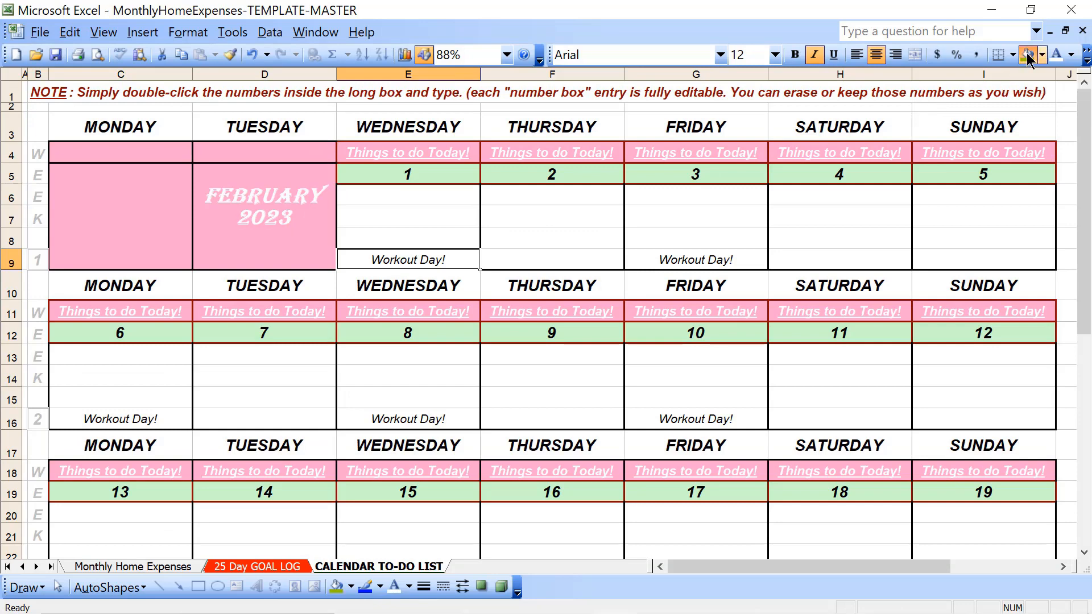
pyautogui.click(526, 367)
pyautogui.click(414, 262)
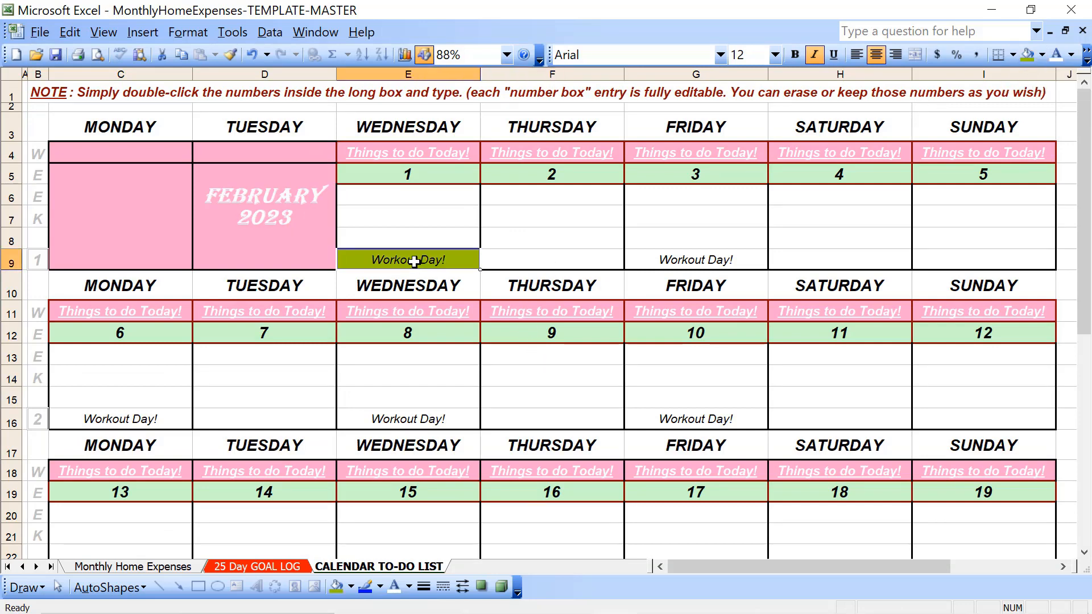
# Format the Workout Day! text in E9 as bold, font size 16 and white
pyautogui.click(795, 54)
pyautogui.click(774, 55)
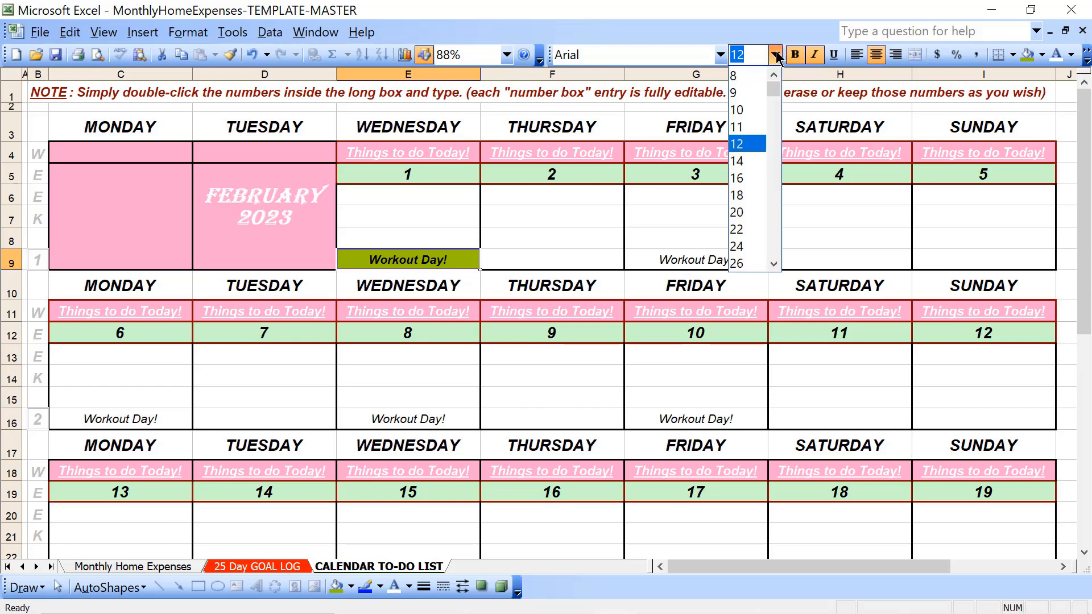
pyautogui.click(751, 177)
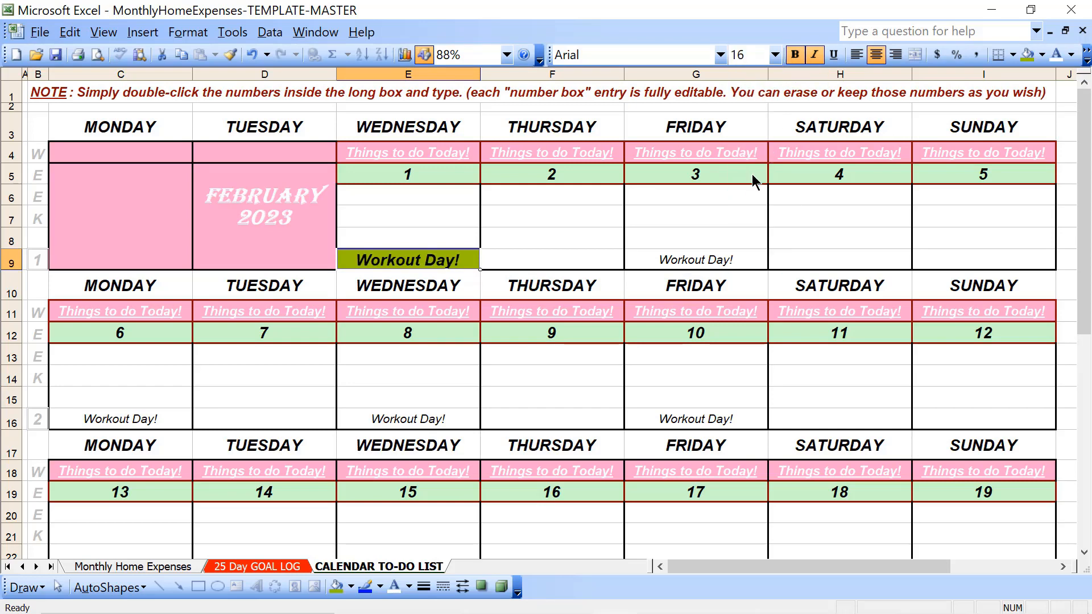
pyautogui.click(1056, 55)
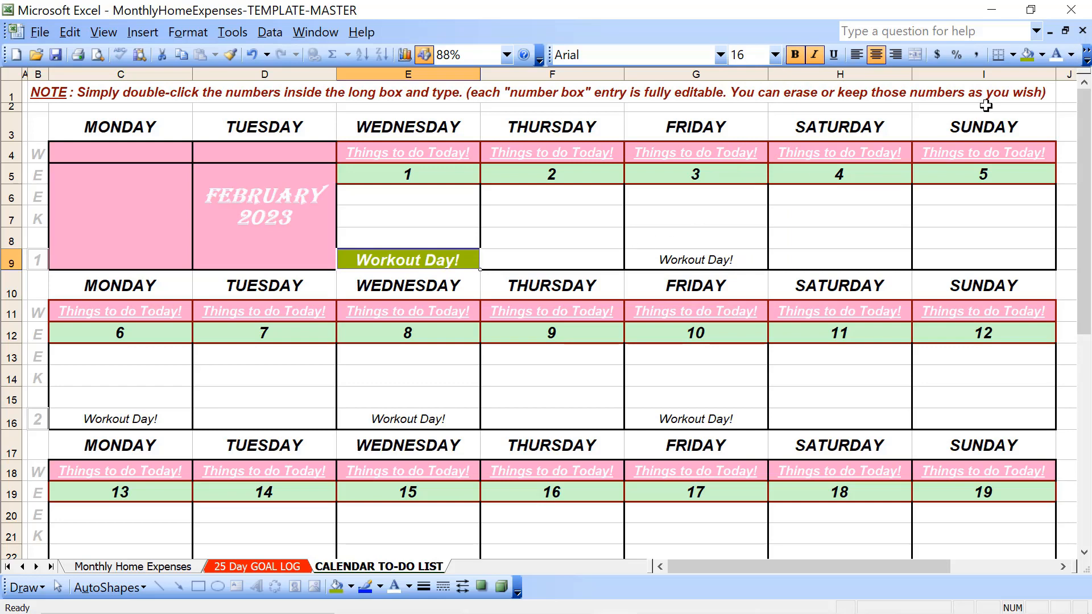
# Undo the white font colour, size 16 and bold formatting on the Workout Day! cell E9
pyautogui.hotkey('ctrl', 'z')
pyautogui.hotkey('ctrl', 'z')
pyautogui.hotkey('ctrl', 'z')
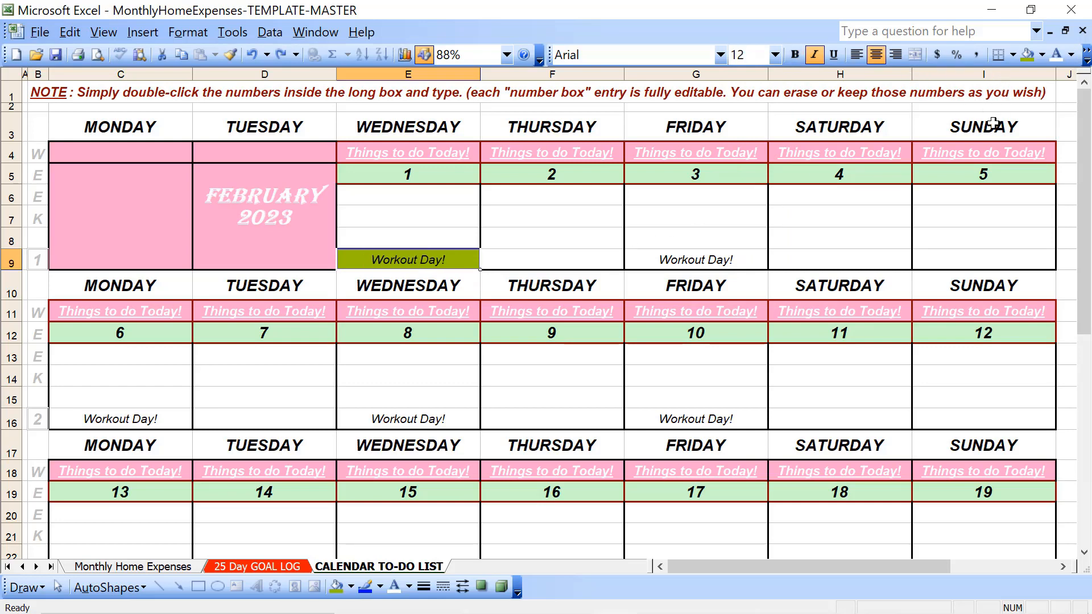
# Try bold alone on the Workout Day! text in E9, and undo it together with the cell's green fill
pyautogui.hotkey('ctrl', 'b')
pyautogui.click(568, 264)
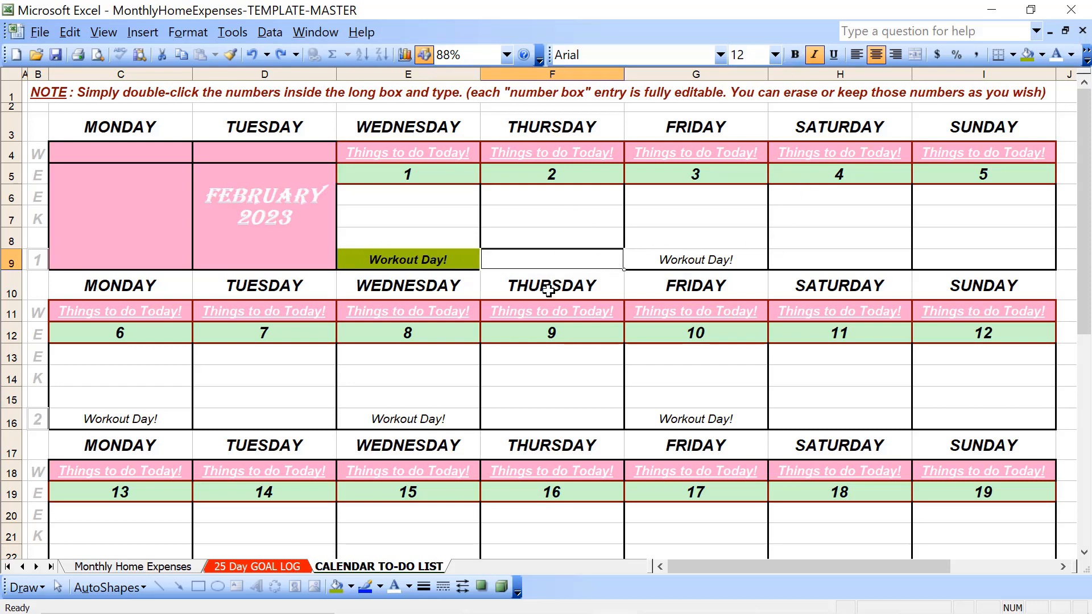
pyautogui.click(436, 263)
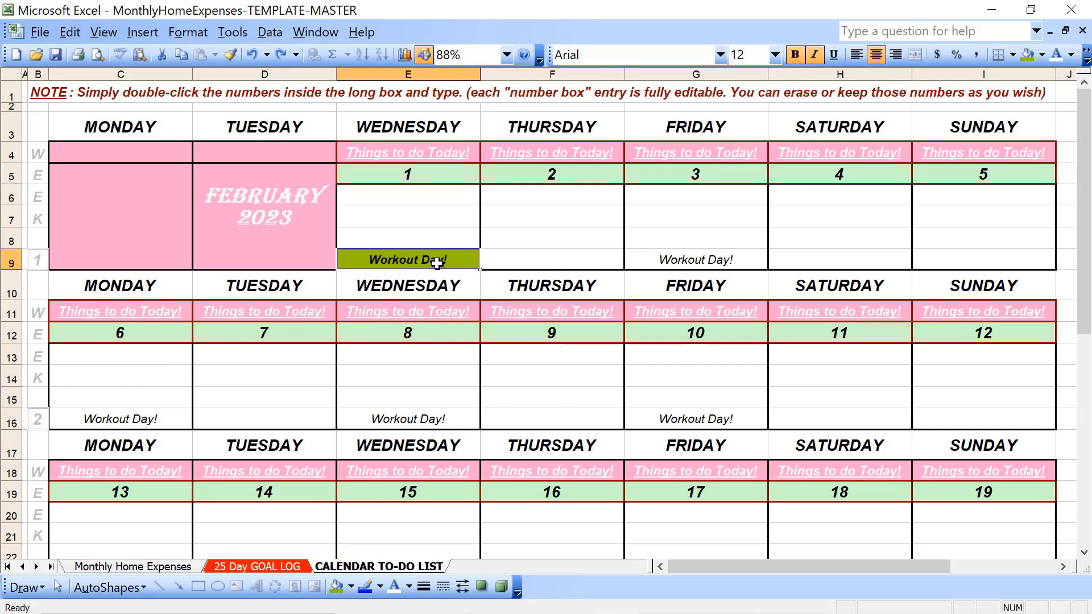
pyautogui.hotkey('ctrl', 'z')
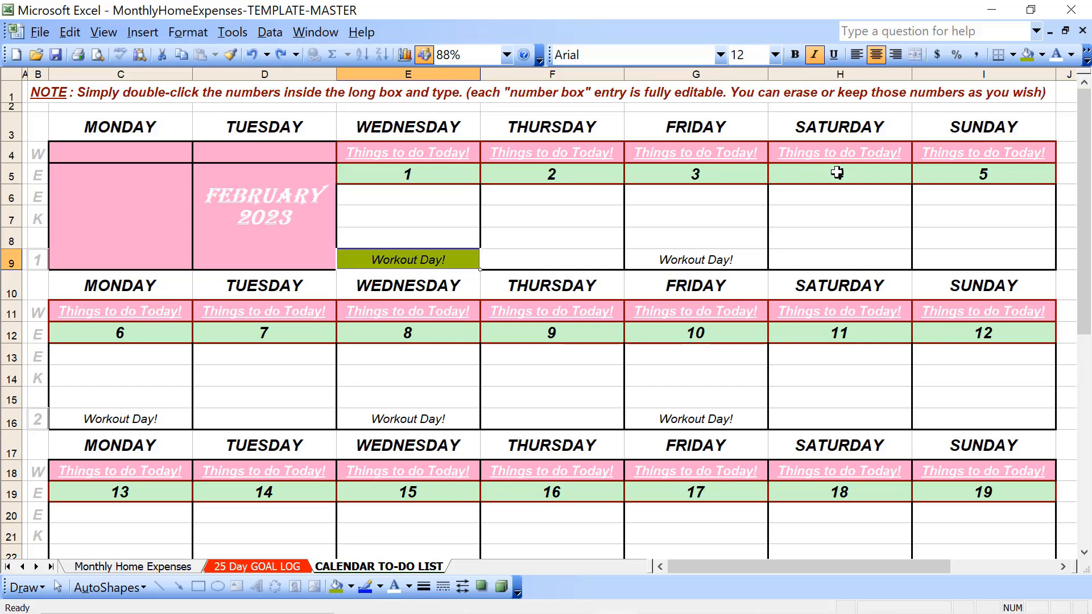
pyautogui.hotkey('ctrl', 'z')
# Enter the bill reminder "US Cell/$125" in E8, directly above the first Workout Day! entry
pyautogui.click(390, 241)
pyautogui.write('Y')
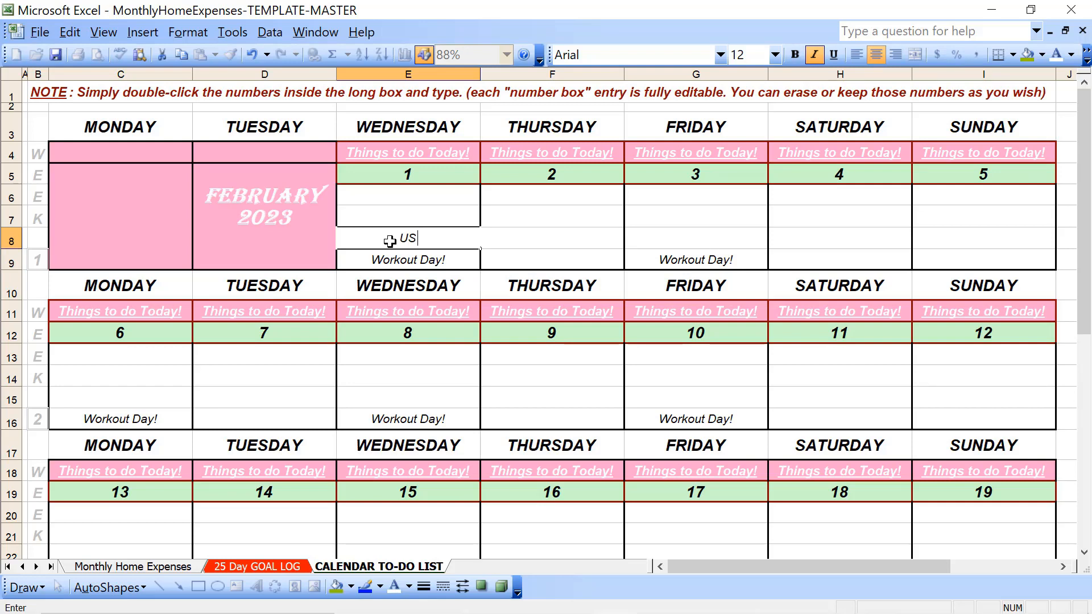
pyautogui.write('S Cell/@')
pyautogui.press('BackSpace')
pyautogui.write('$125')
pyautogui.press('Return')
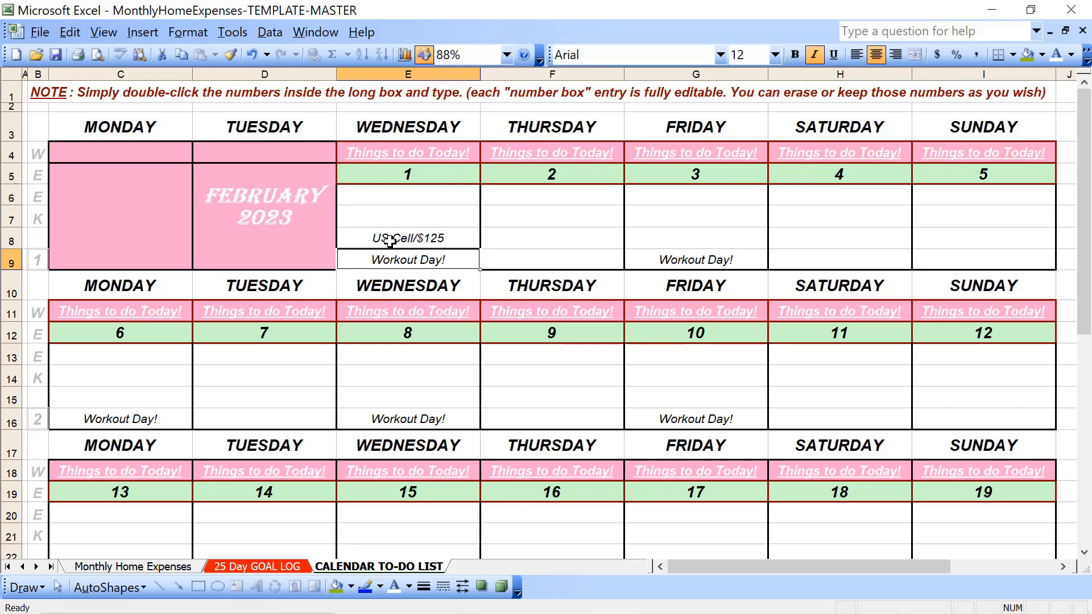
# Make the US Cell/$125 text in E8 bold with a dark green font colour
pyautogui.click(390, 241)
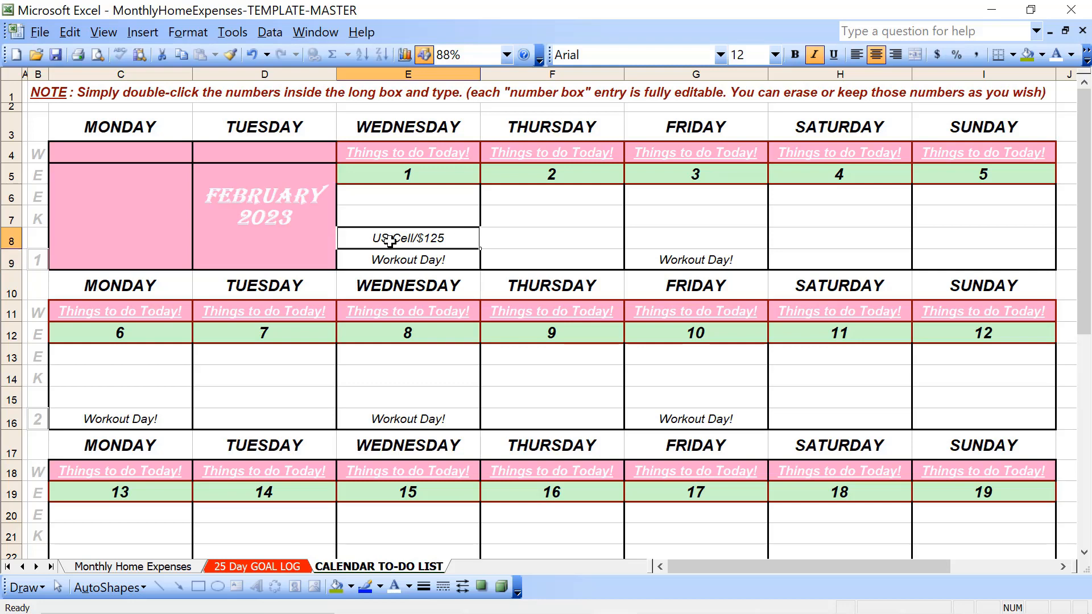
pyautogui.click(796, 54)
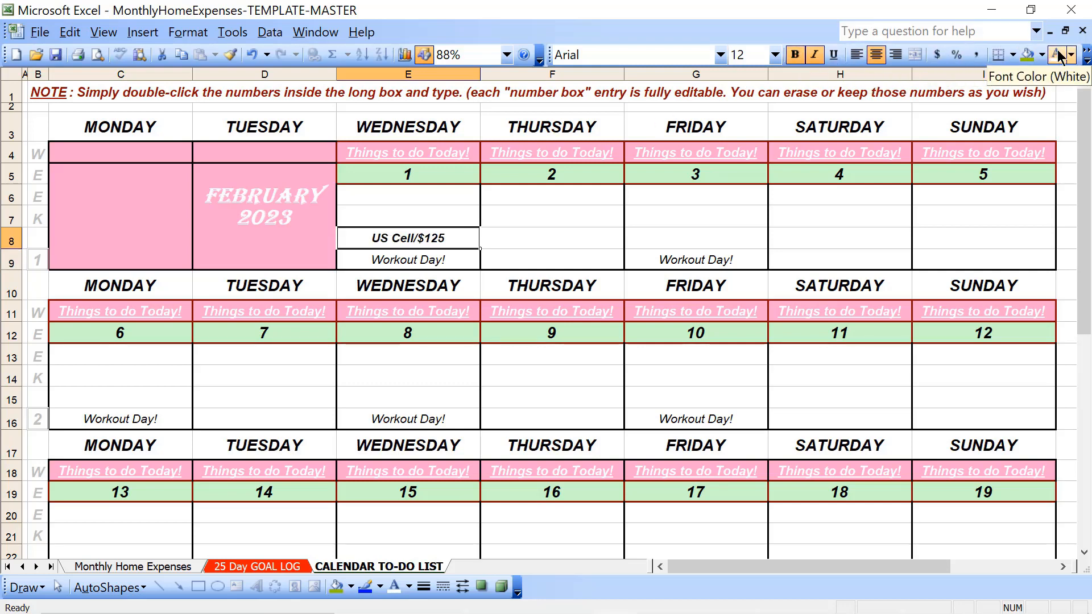
pyautogui.click(1070, 55)
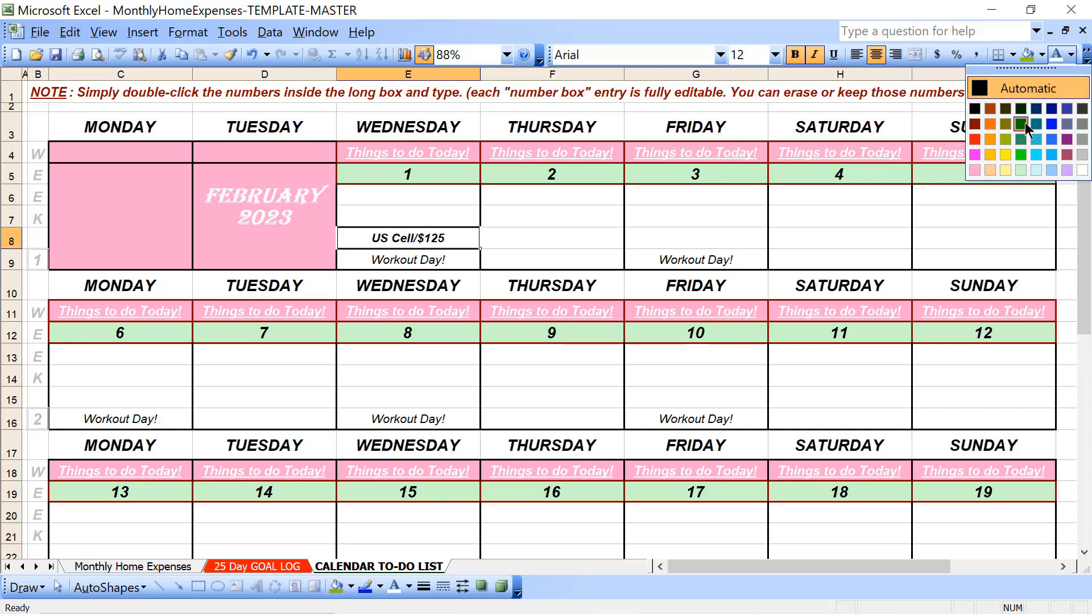
pyautogui.click(1021, 123)
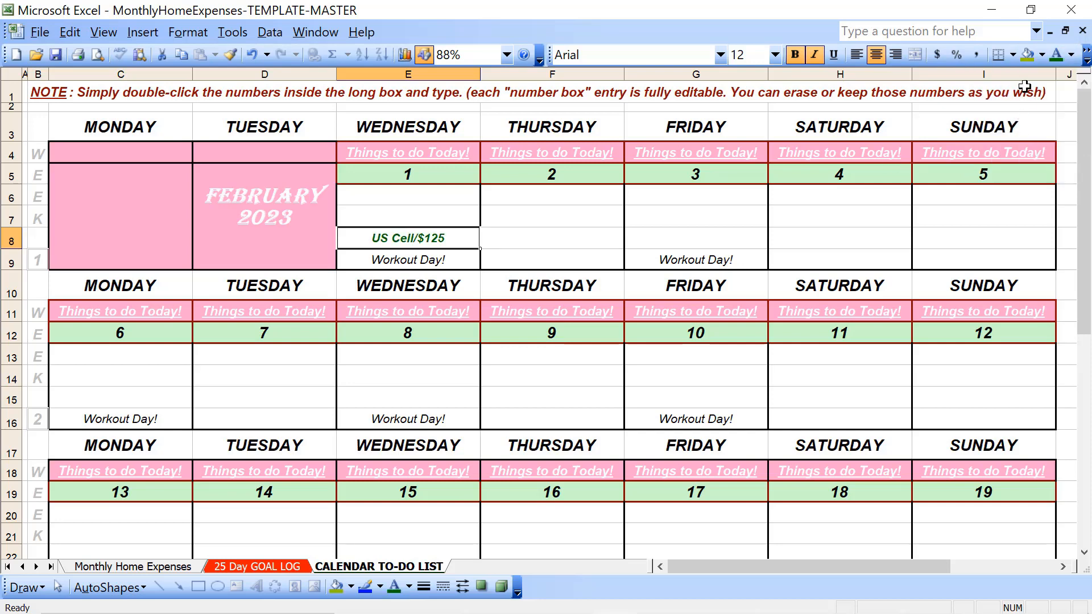
# Try a red fill and a white fill on the US Cell/$125 cell E8, and reset it to no fill
pyautogui.click(1042, 55)
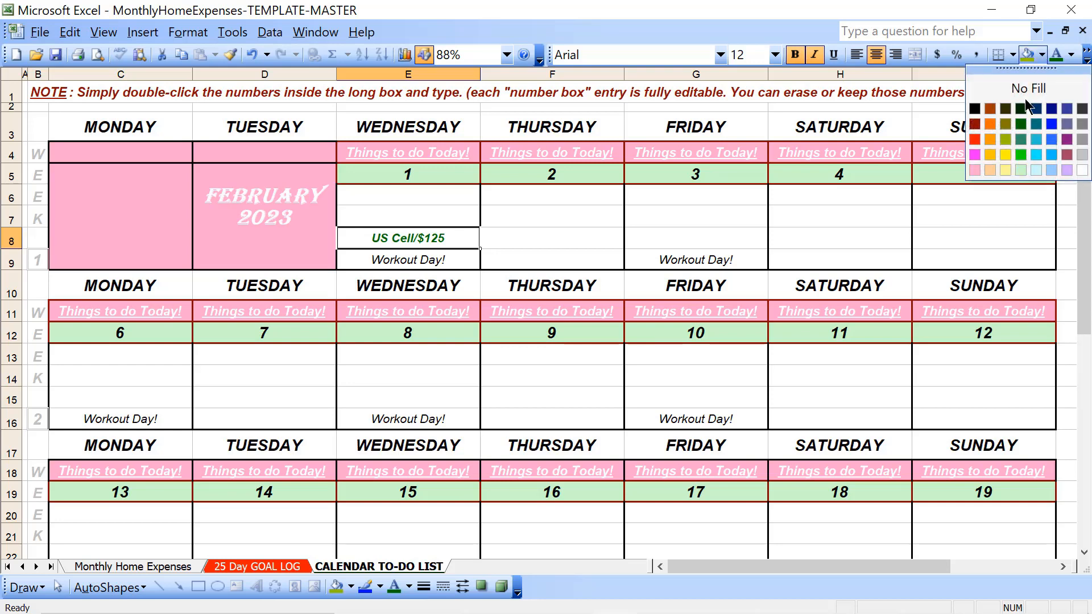
pyautogui.click(974, 138)
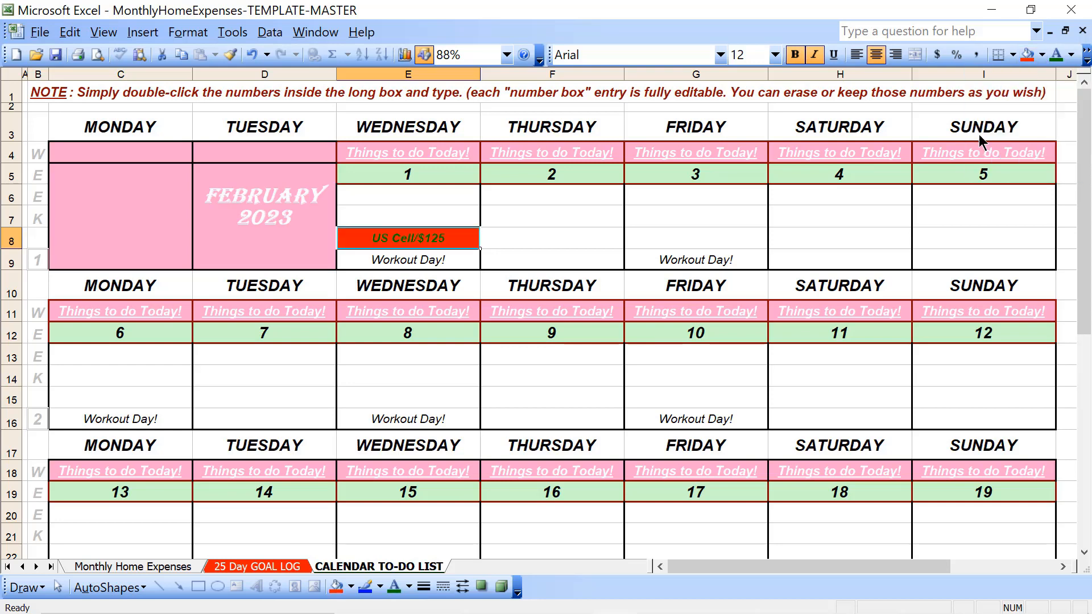
pyautogui.click(1040, 57)
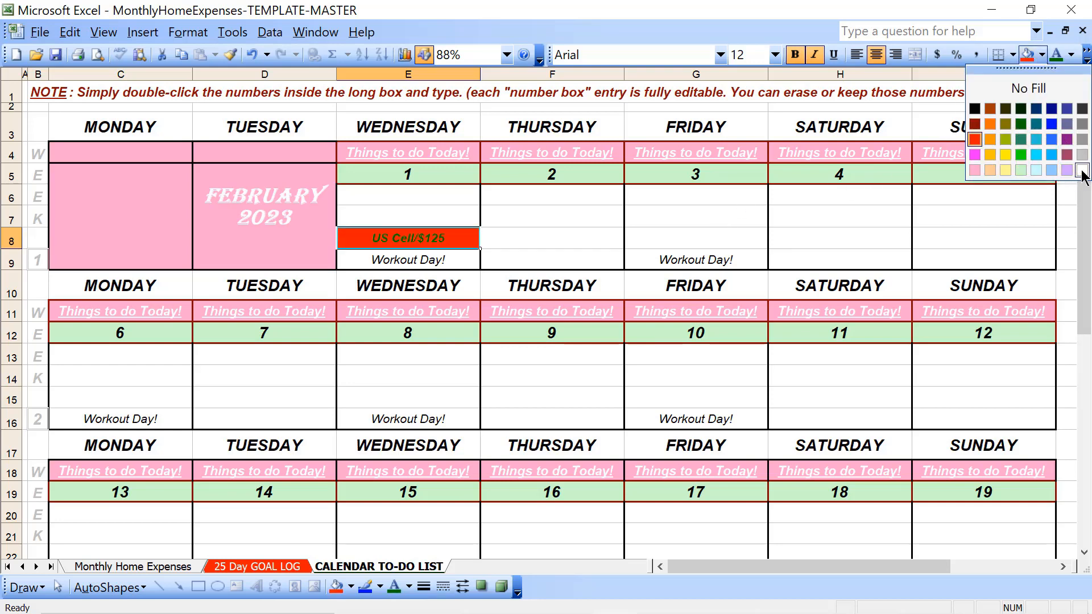
pyautogui.click(1082, 171)
pyautogui.click(1041, 55)
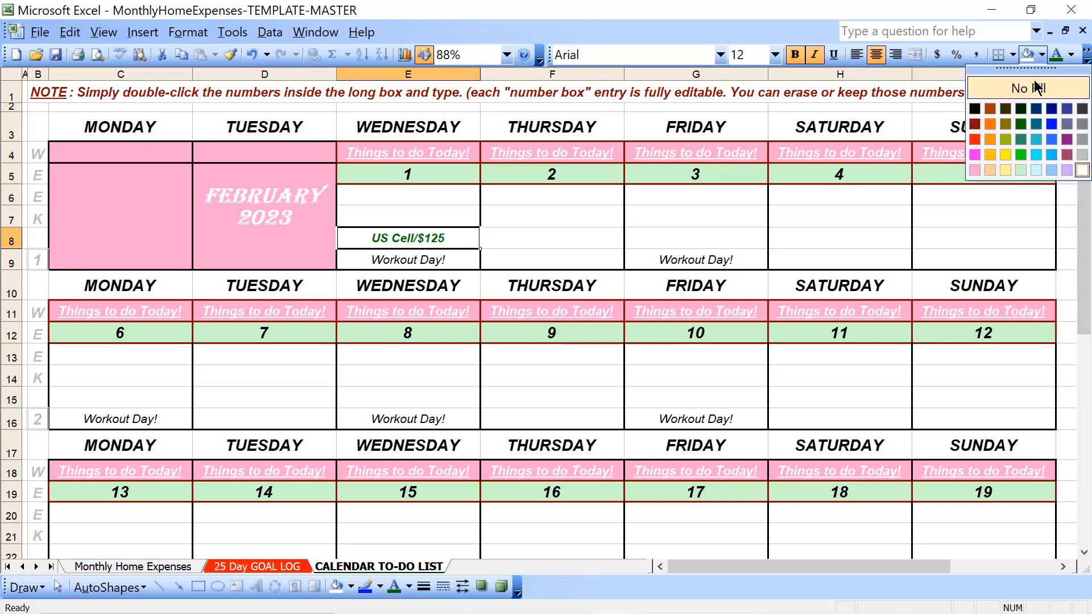
pyautogui.click(1035, 87)
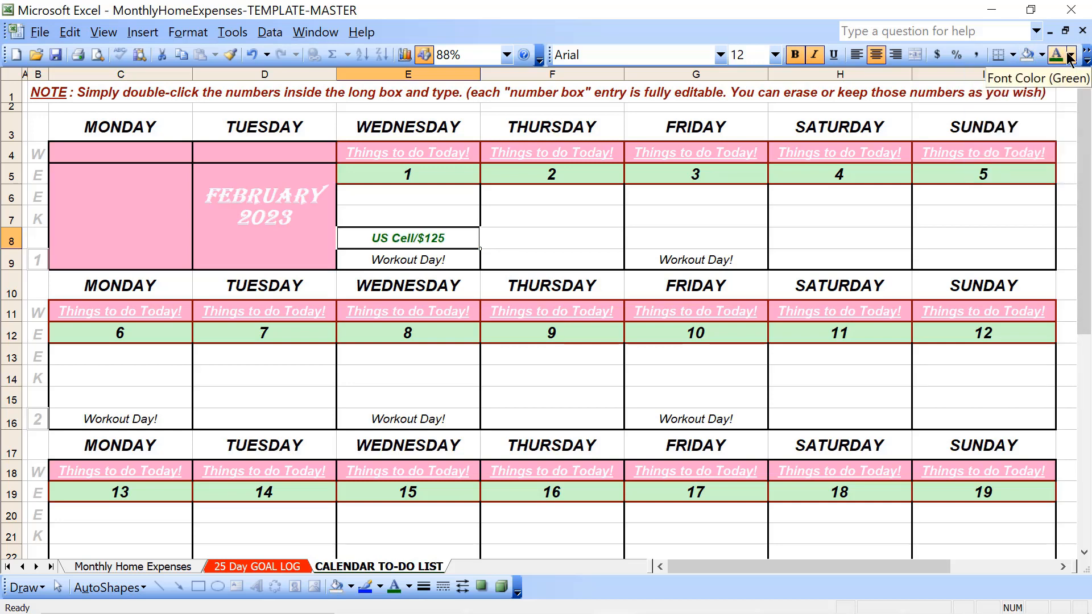
# Set the font colour of the US Cell/$125 reminder in E8 to red
pyautogui.click(1071, 56)
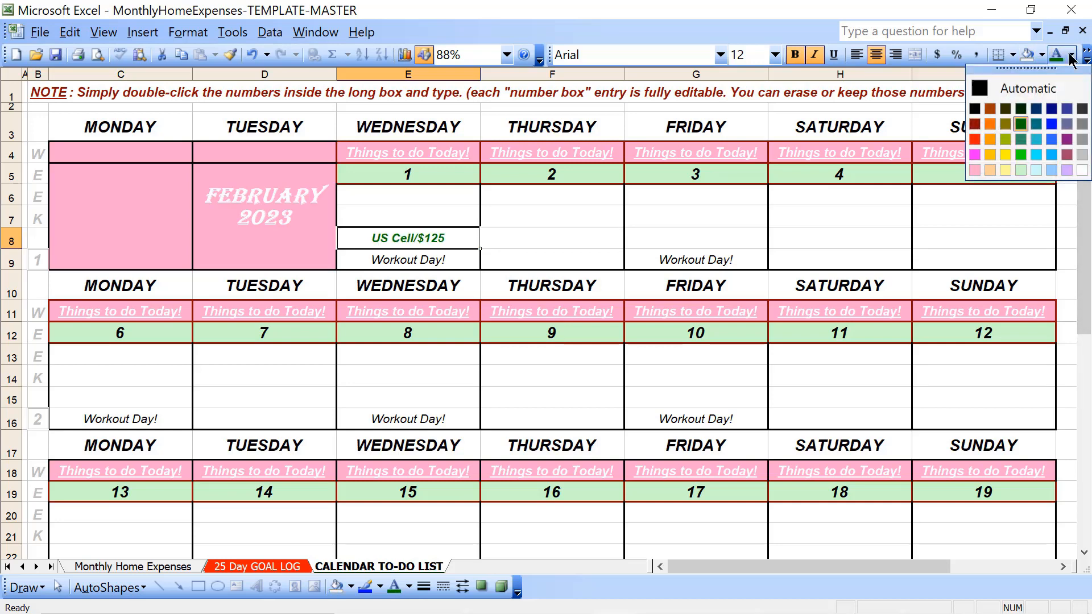
pyautogui.click(974, 140)
pyautogui.click(580, 233)
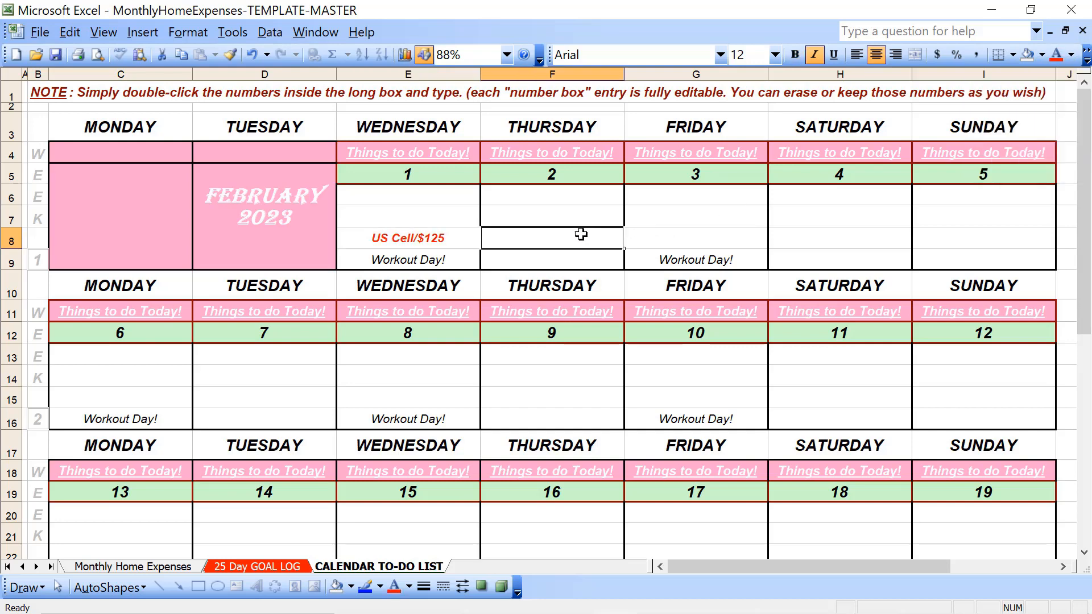
pyautogui.click(722, 230)
pyautogui.click(888, 255)
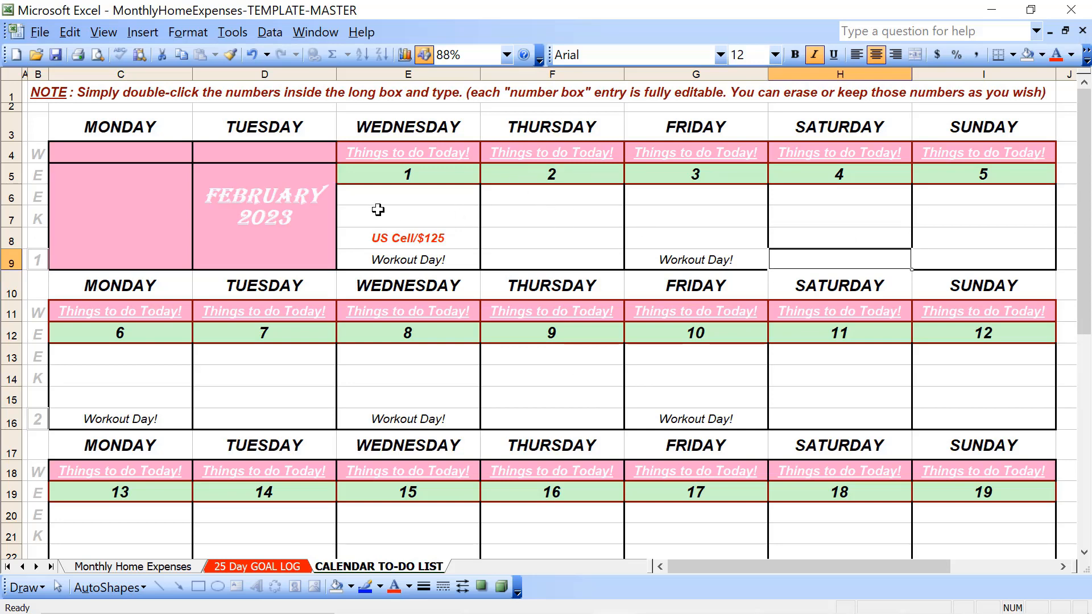
# Fill the whole Wednesday 1 block, from the date cell to Workout Day! (E5:E9), with Gray-25%
pyautogui.moveTo(380, 194); pyautogui.dragTo(374, 256)
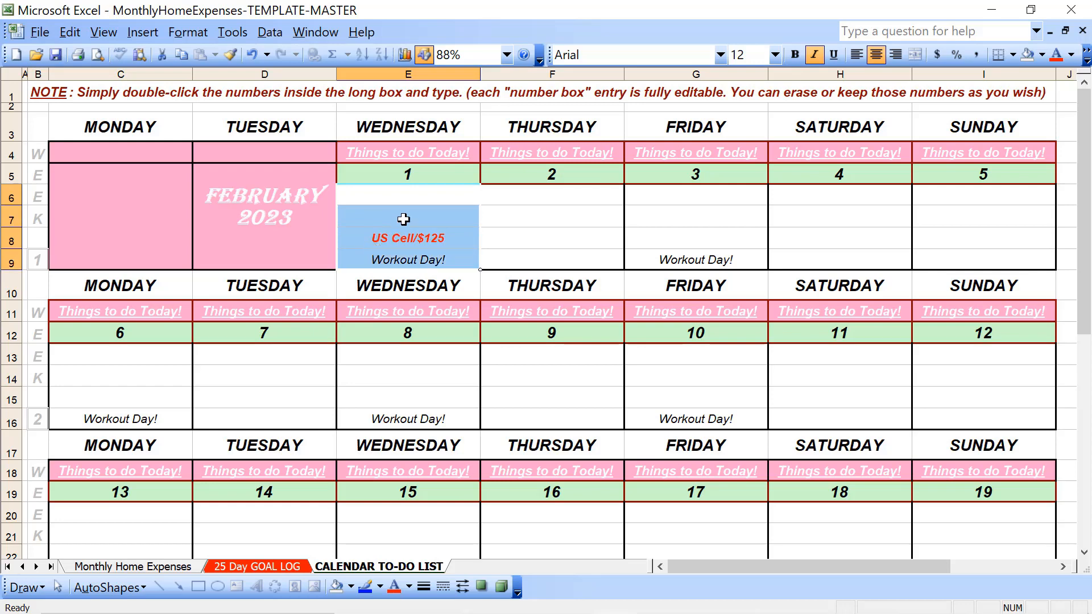
pyautogui.moveTo(427, 176); pyautogui.dragTo(428, 256)
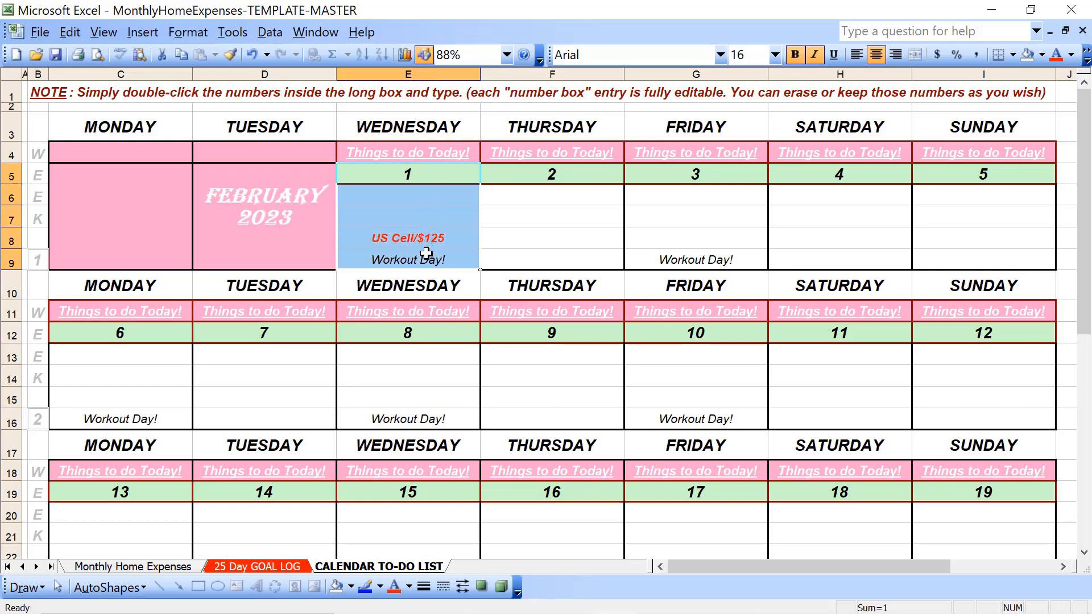
pyautogui.click(1041, 54)
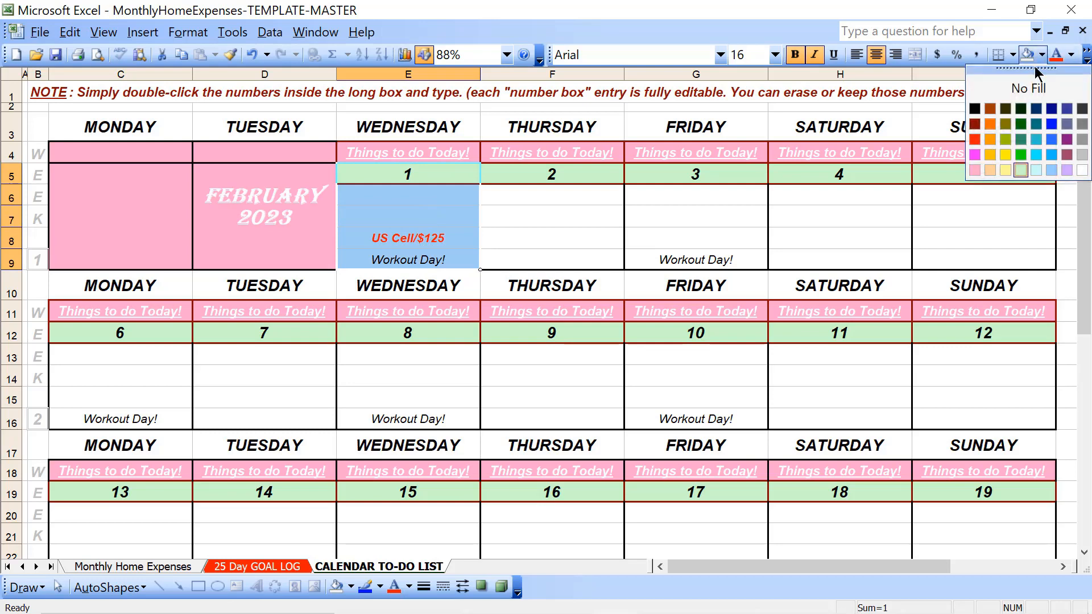
pyautogui.click(1081, 156)
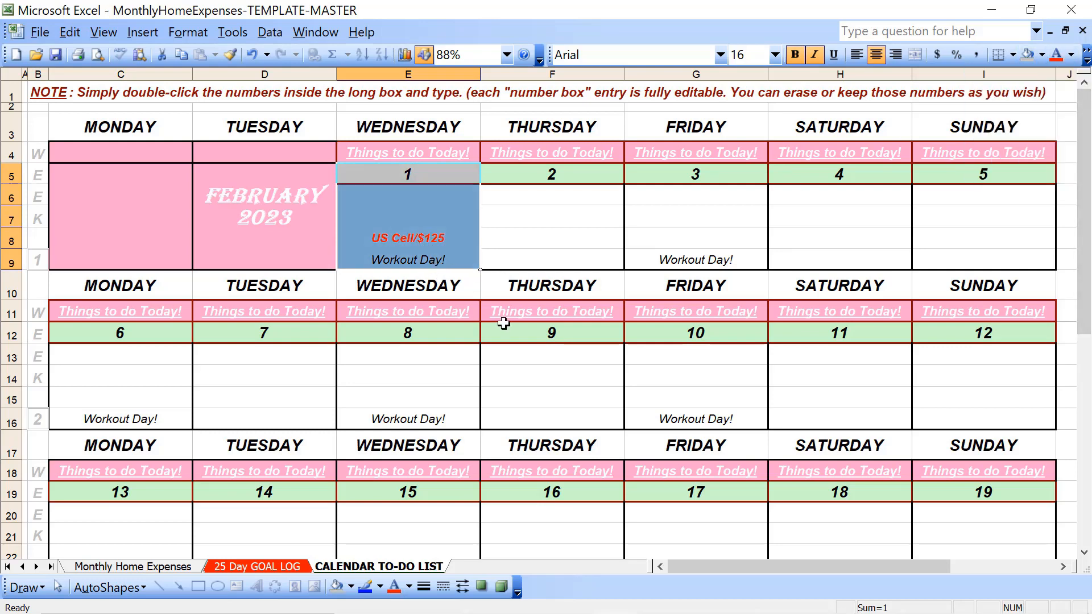
pyautogui.click(533, 369)
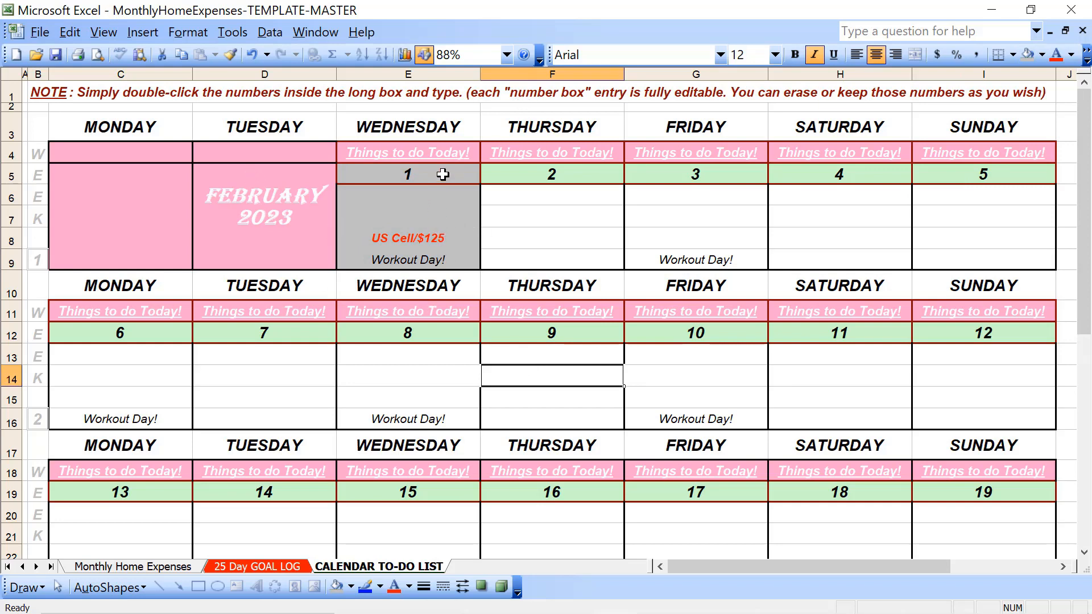
# Set the font colour of all text in the Wednesday 1 block (E5:E9) to a darker gray
pyautogui.moveTo(443, 175); pyautogui.dragTo(437, 259)
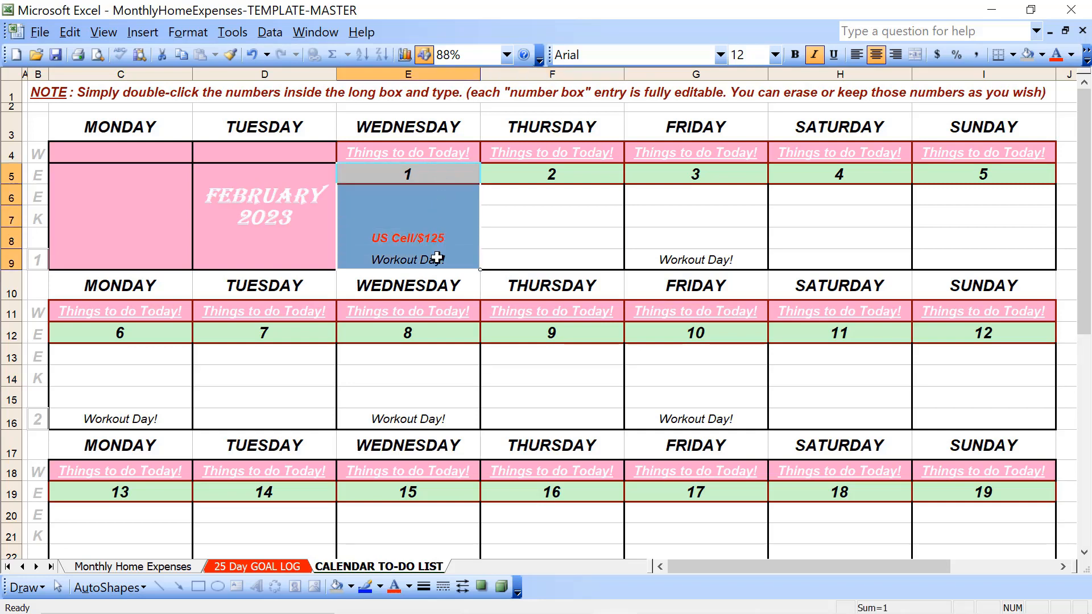
pyautogui.click(435, 259)
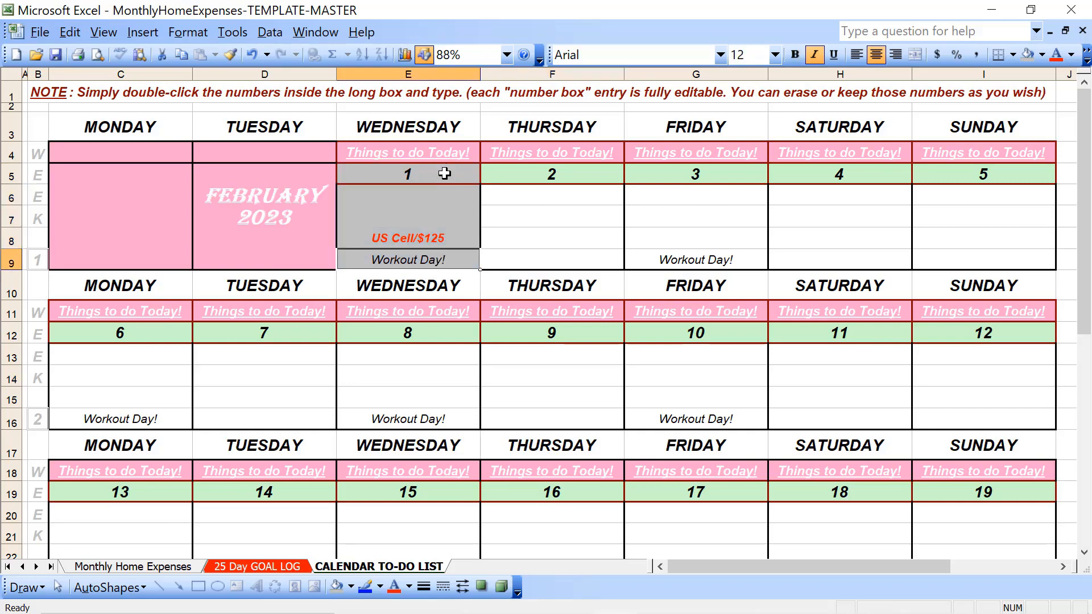
pyautogui.moveTo(444, 174); pyautogui.dragTo(432, 263)
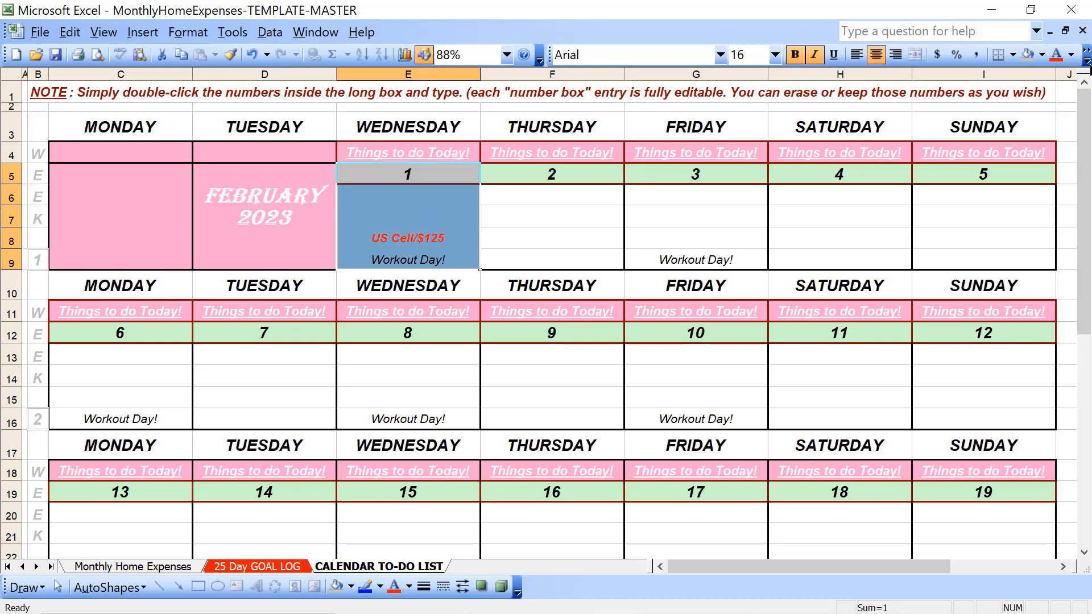
pyautogui.click(1070, 55)
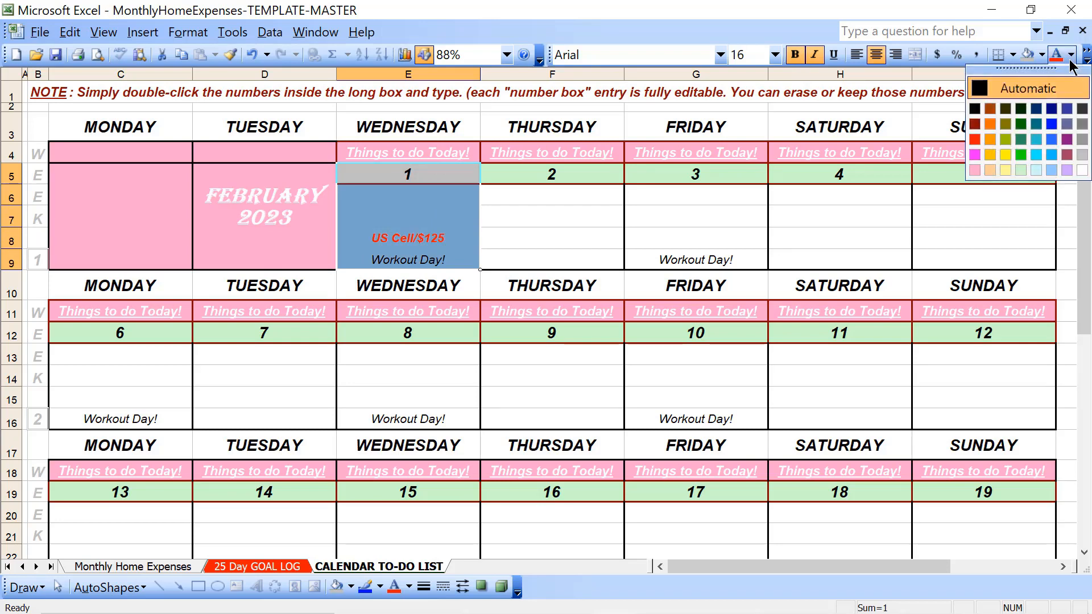
pyautogui.click(1081, 139)
pyautogui.click(754, 220)
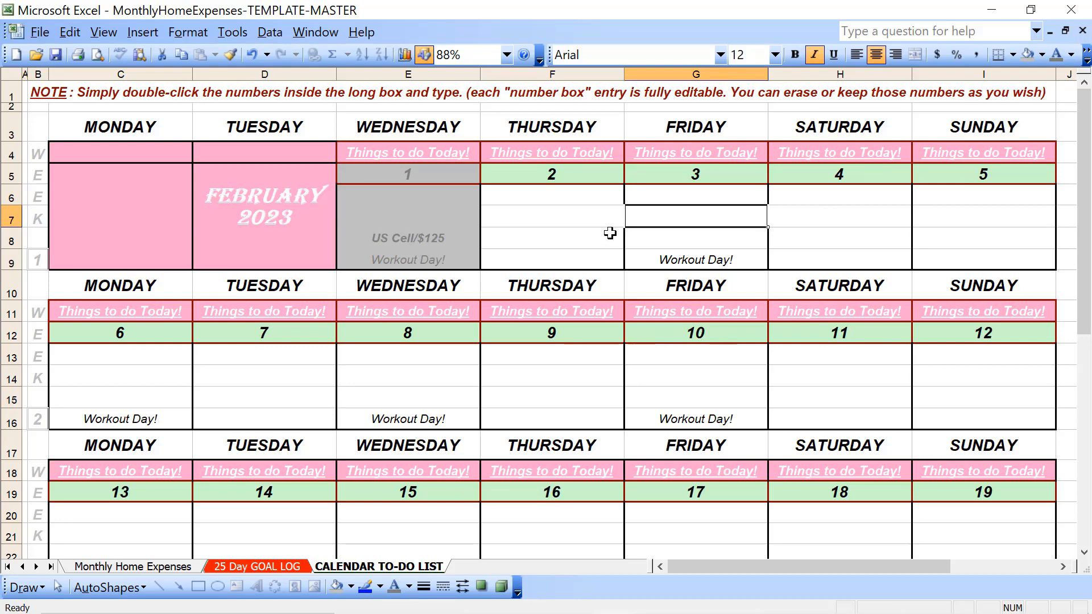
# Gray out the Thursday 2 and Friday 3 blocks (F5:G9) with the same gray fill and gray font colour
pyautogui.moveTo(571, 177); pyautogui.dragTo(568, 260)
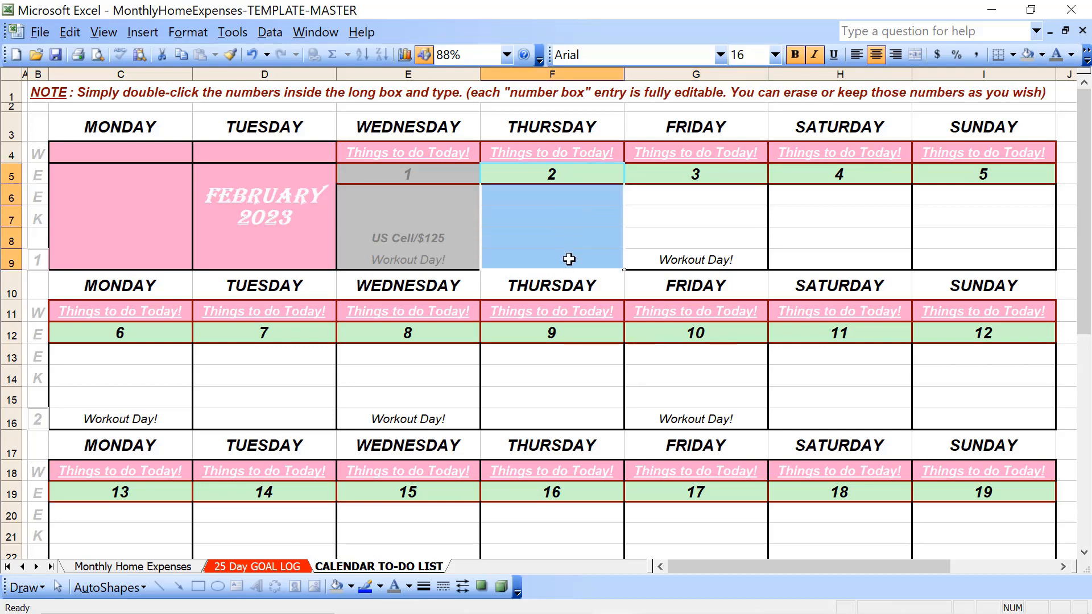
pyautogui.click(1028, 57)
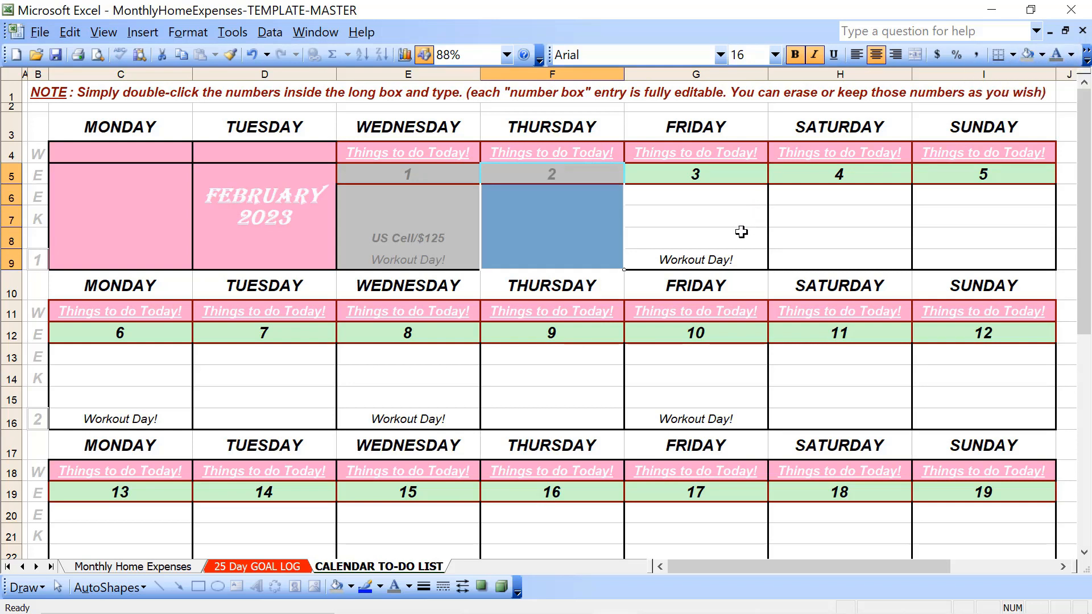
pyautogui.moveTo(736, 177); pyautogui.dragTo(731, 259)
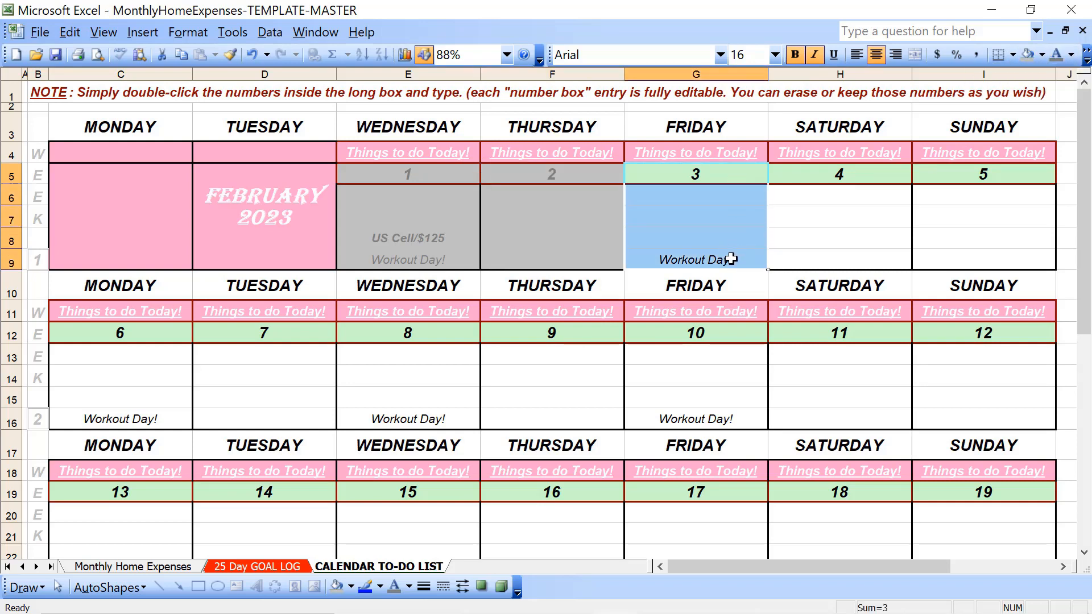
pyautogui.click(1028, 55)
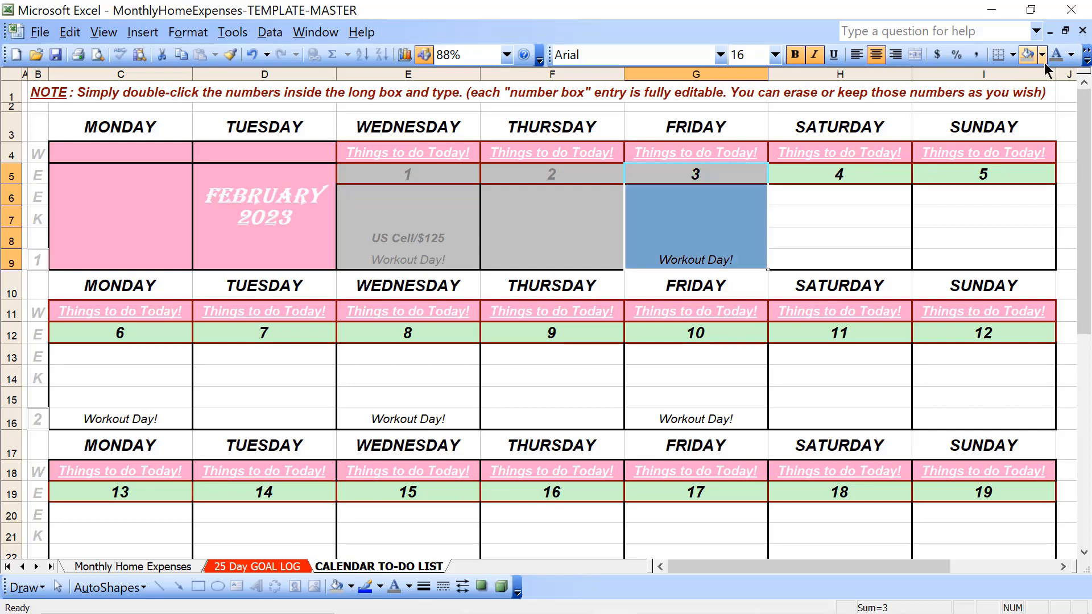
pyautogui.click(1056, 55)
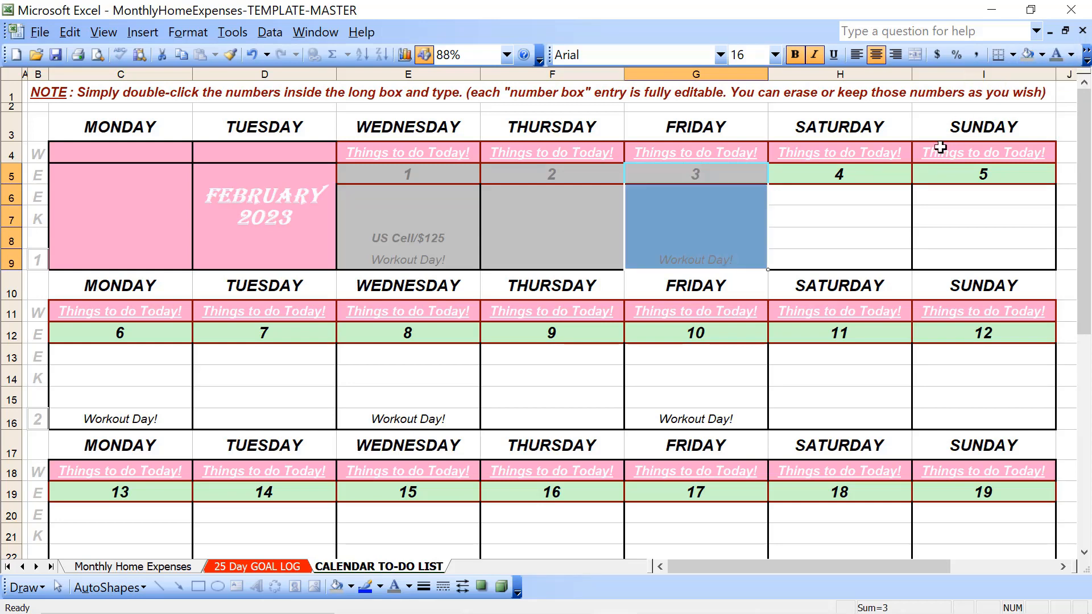
pyautogui.click(890, 197)
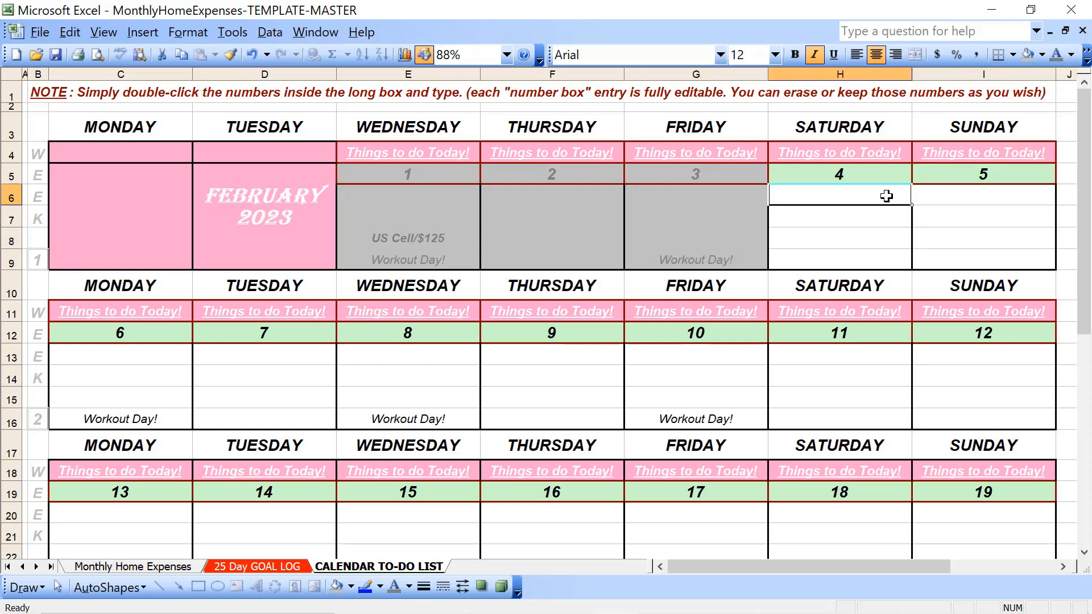
# Apply the same gray fill and gray font colour to the Saturday 4, Sunday 5 and Monday 6 blocks
pyautogui.moveTo(885, 180); pyautogui.dragTo(929, 259)
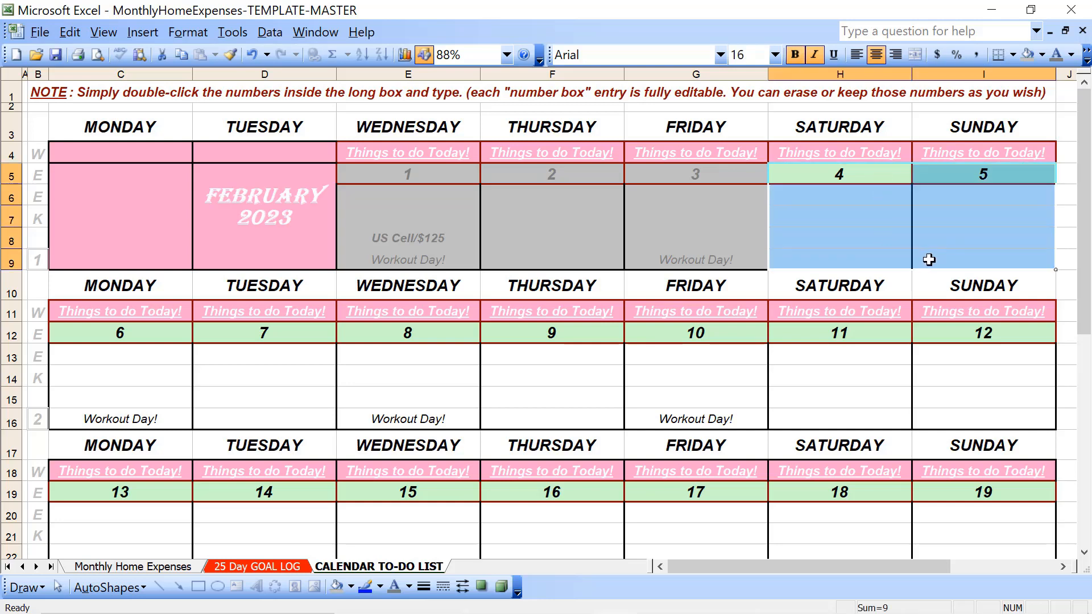
pyautogui.click(1027, 55)
pyautogui.click(1056, 55)
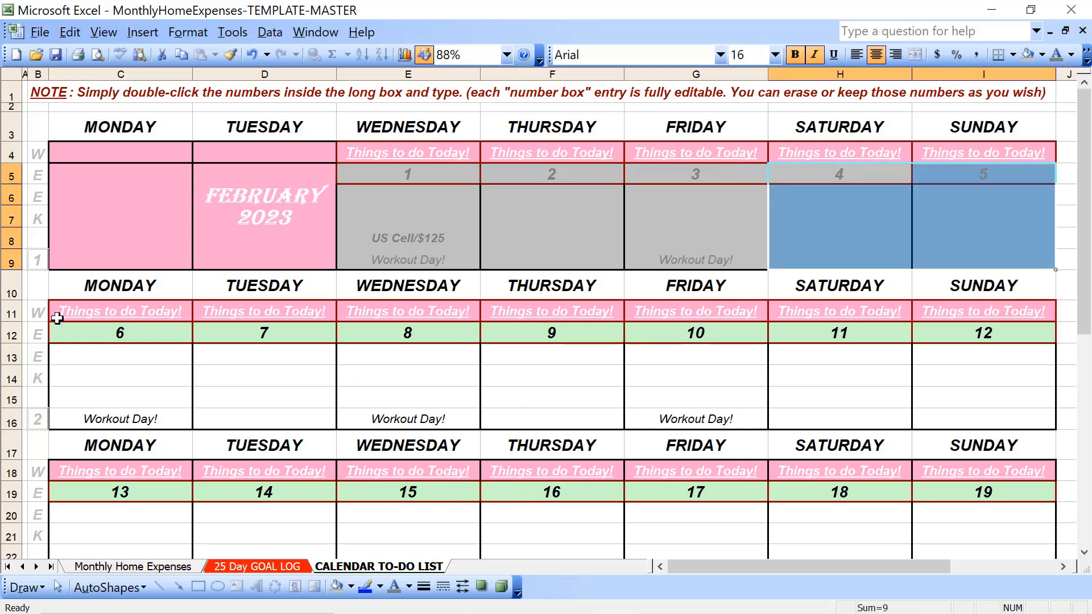
pyautogui.moveTo(88, 332); pyautogui.dragTo(86, 417)
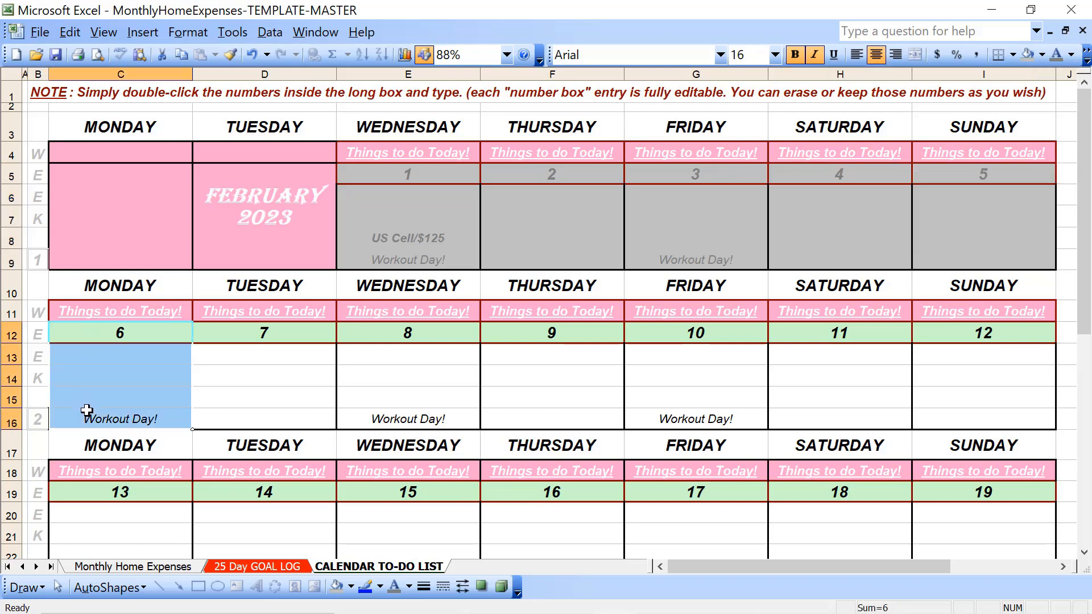
pyautogui.click(1028, 55)
pyautogui.click(1056, 54)
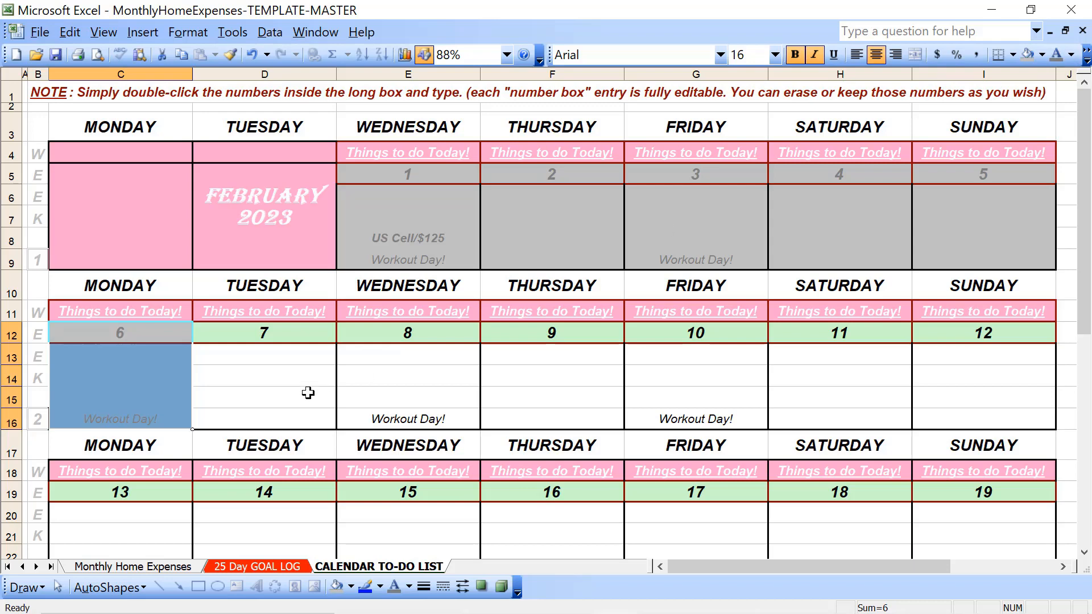
pyautogui.press('Left')
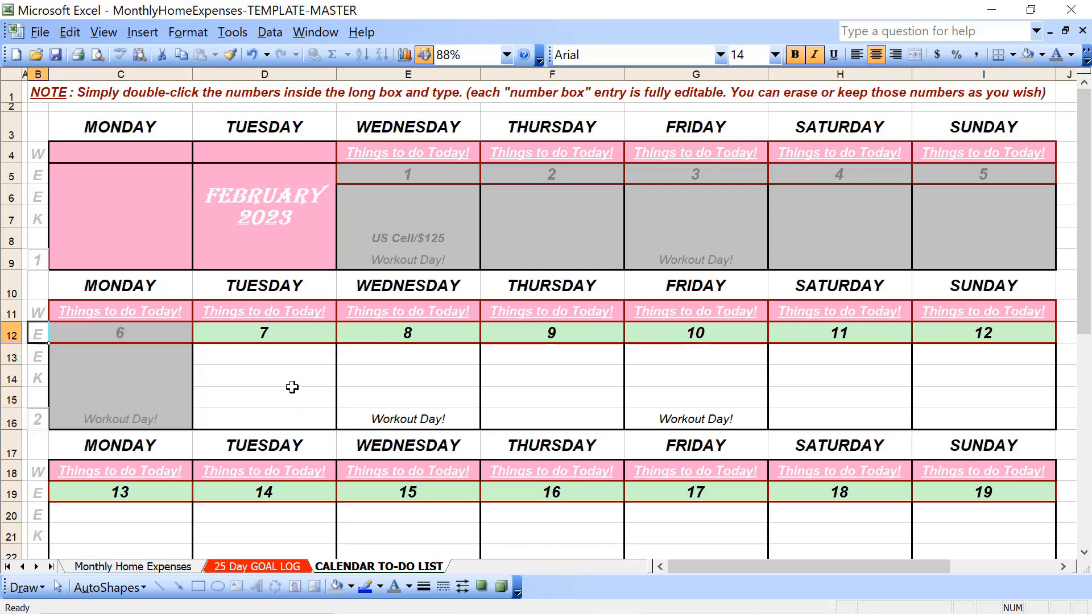
pyautogui.press('Left')
pyautogui.press('Right')
pyautogui.press('Right')
pyautogui.press('Right')
pyautogui.press('Right')
pyautogui.press('Left')
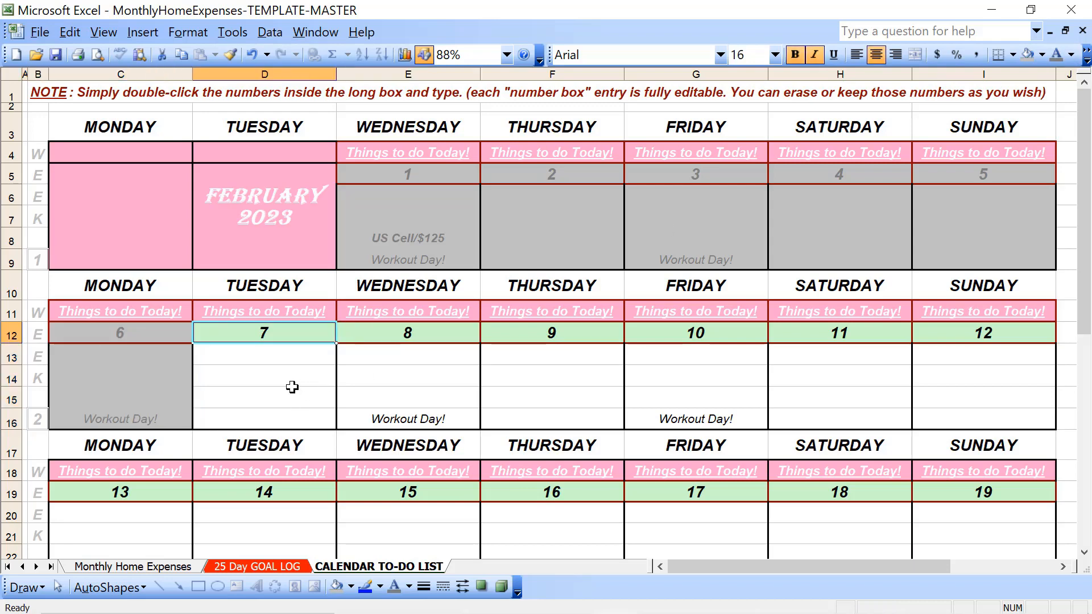
pyautogui.press('Down')
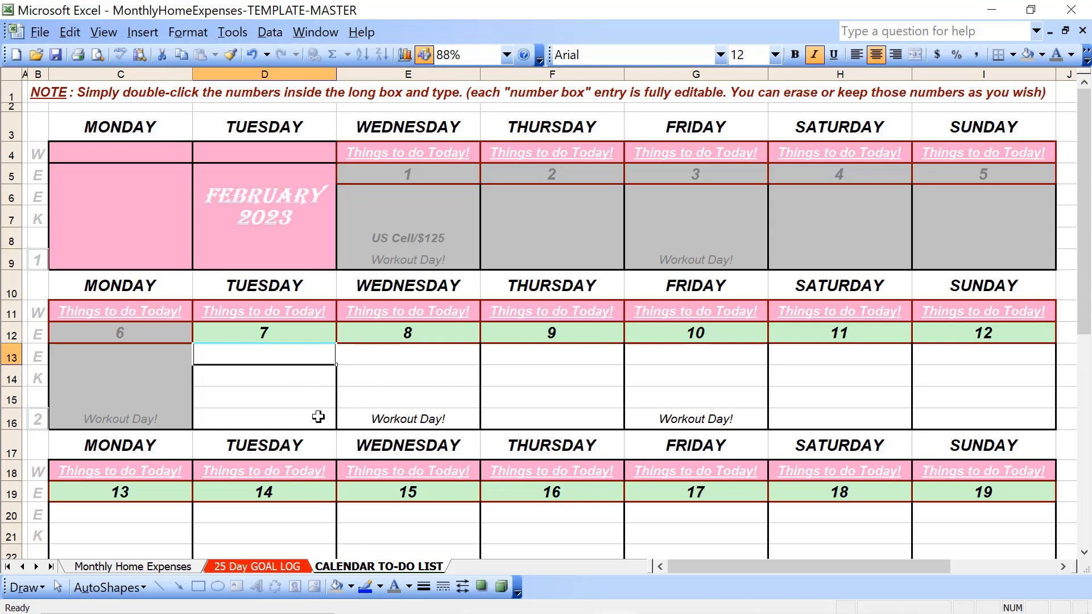
# Enter "Laundry Day" in D14, in the Tuesday 7 block
pyautogui.click(251, 379)
pyautogui.write('Laundr')
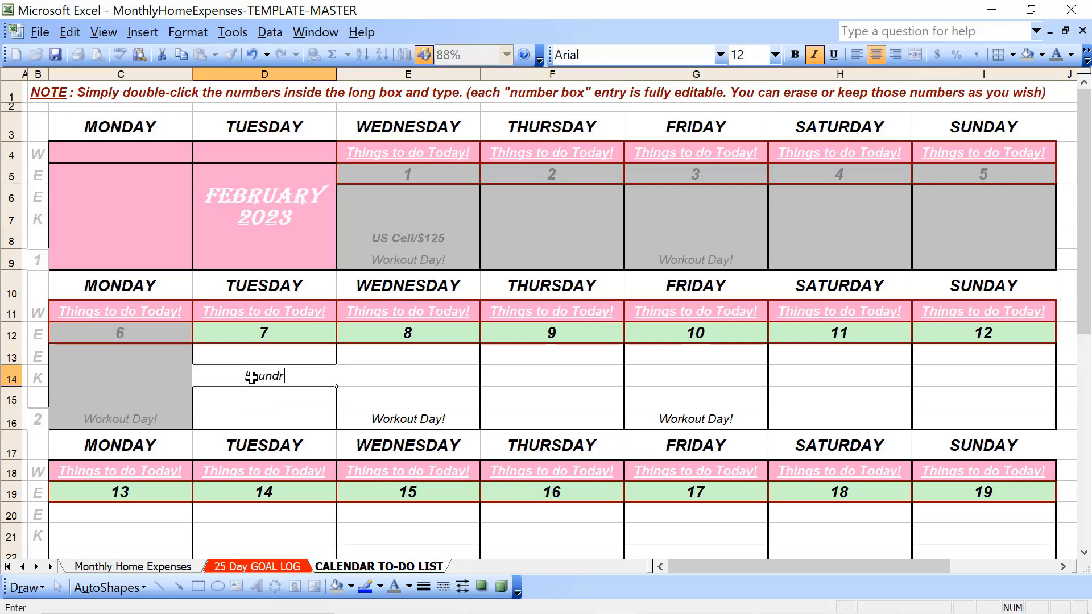
pyautogui.write('y Day!')
pyautogui.press('BackSpace')
pyautogui.press('Tab')
pyautogui.press('Tab')
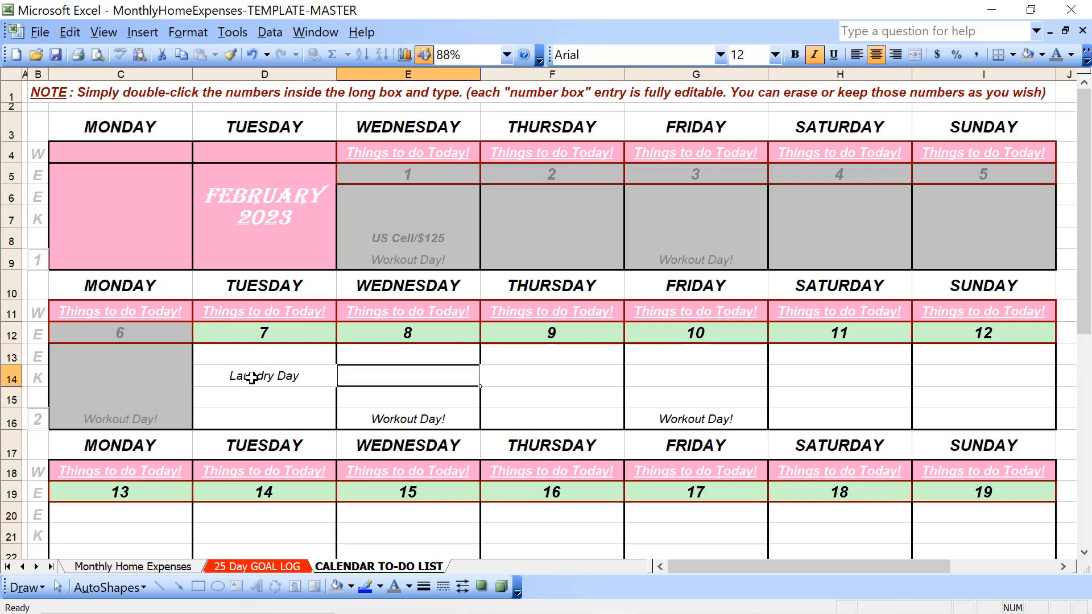
# Enter "Smoothie Night!" in F14, in the Thursday 9 block
pyautogui.write('Smo')
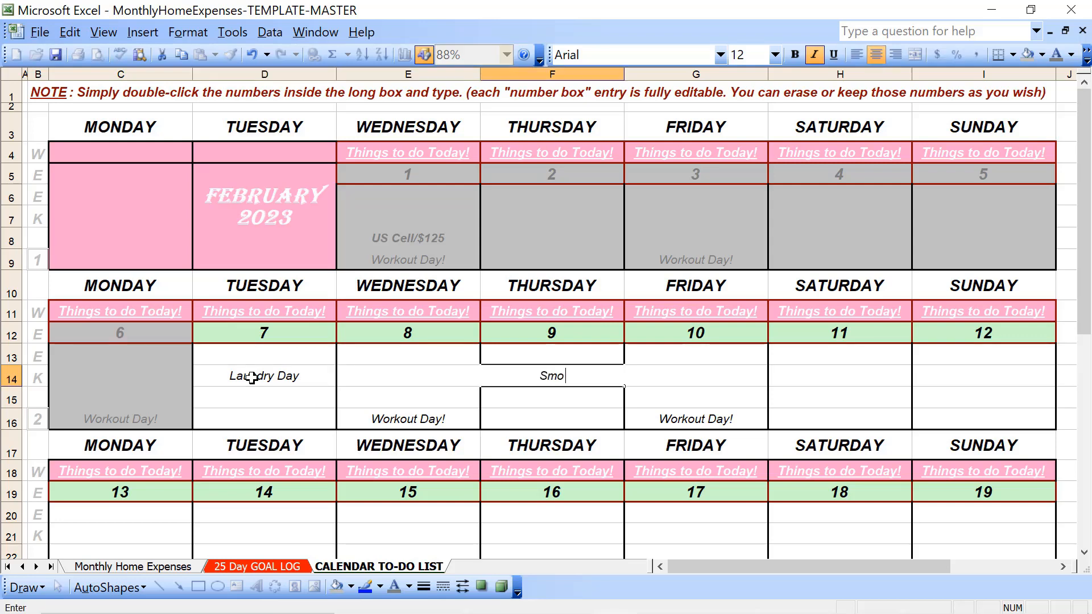
pyautogui.write('othie Night!')
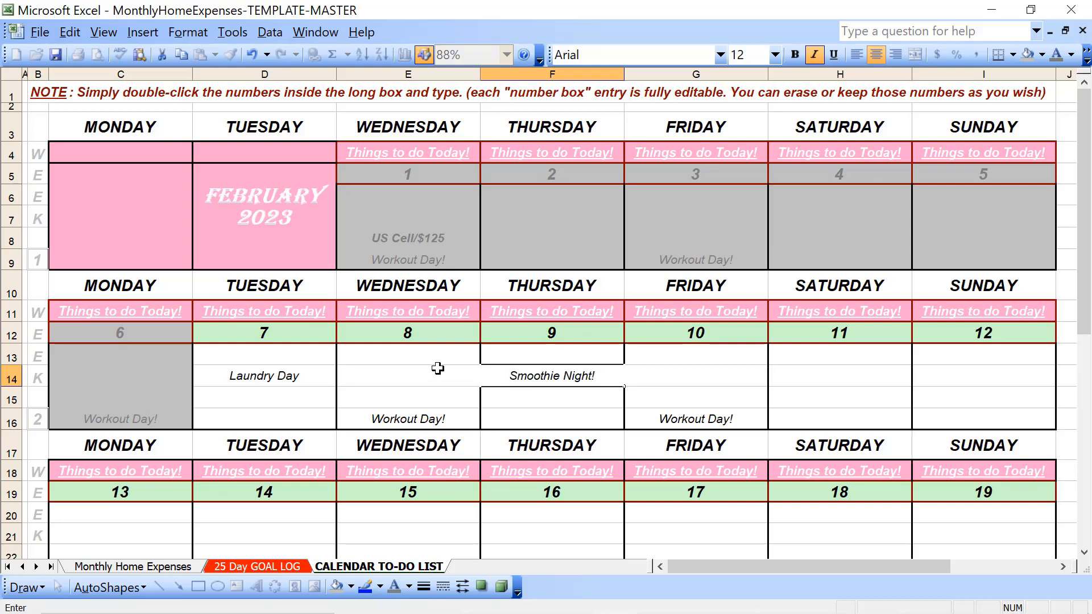
pyautogui.click(487, 409)
pyautogui.click(531, 369)
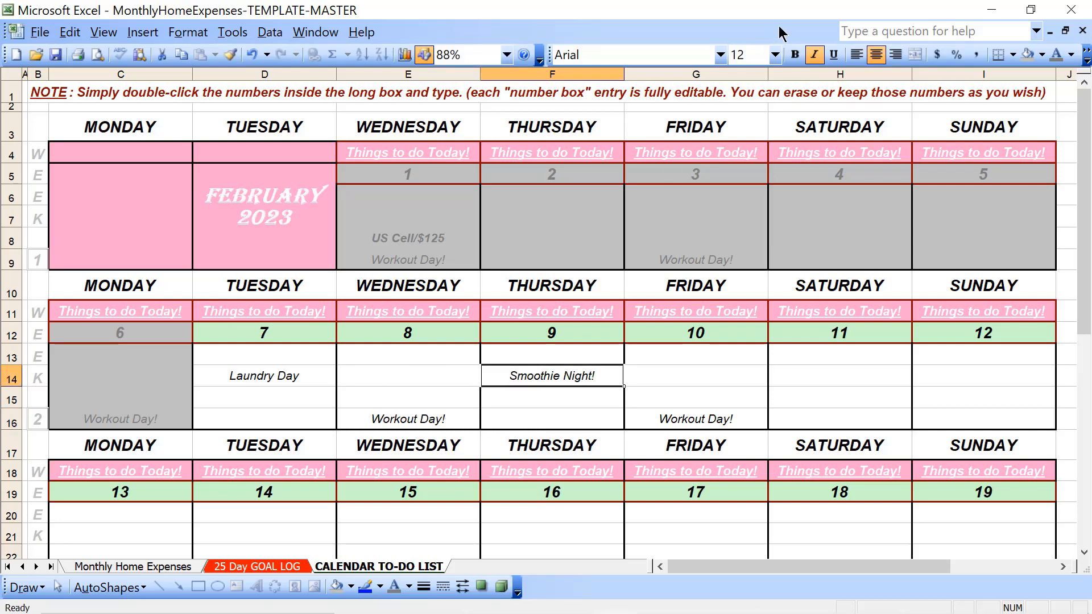
# Make the "Smoothie Night!" entry in F14 bold with a purple font colour
pyautogui.click(795, 56)
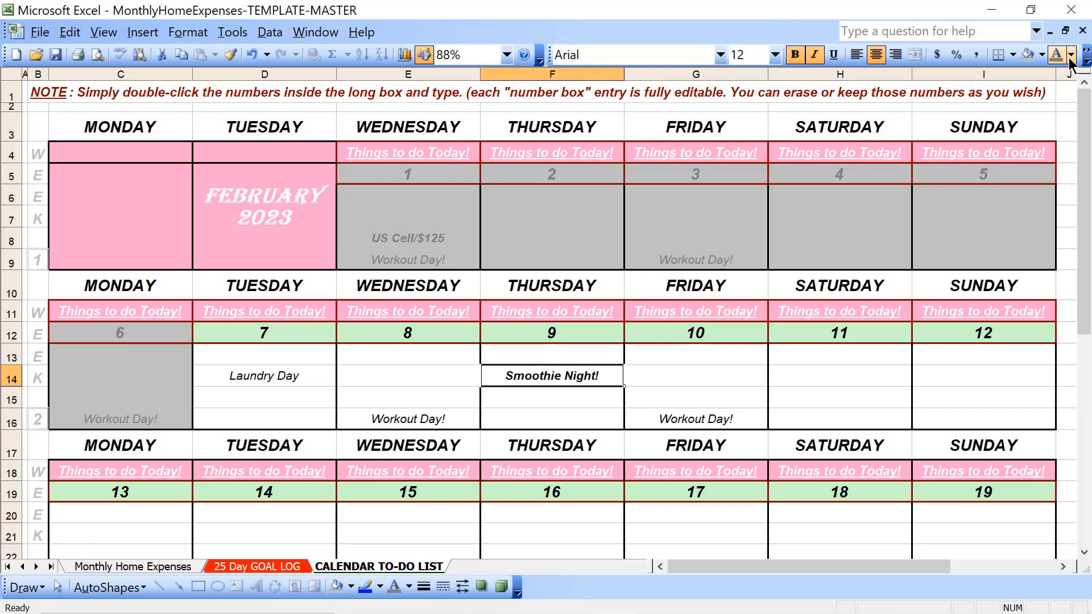
pyautogui.click(1070, 54)
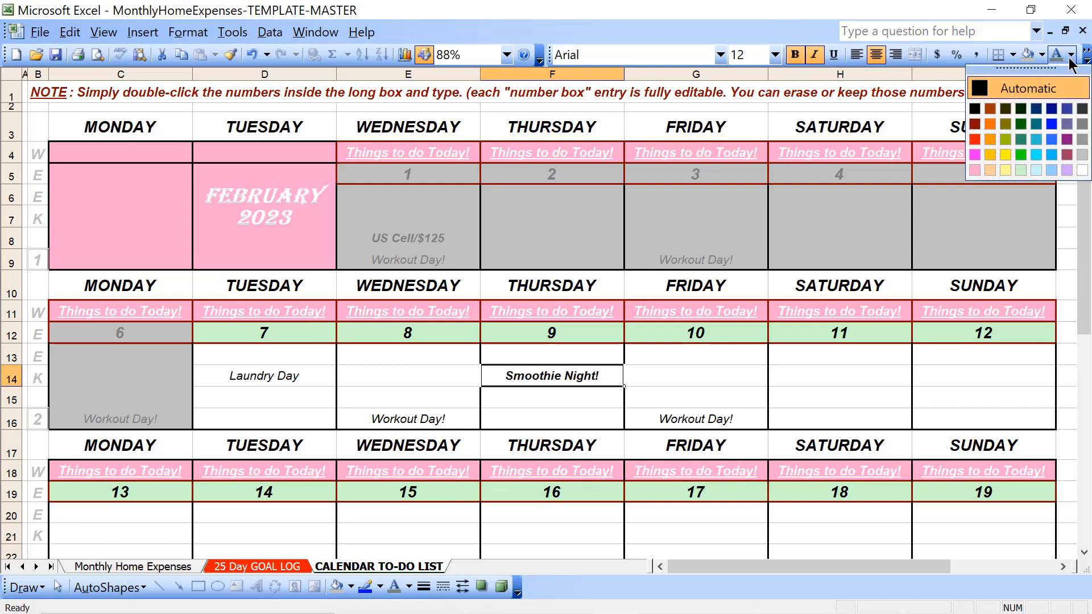
pyautogui.click(1067, 140)
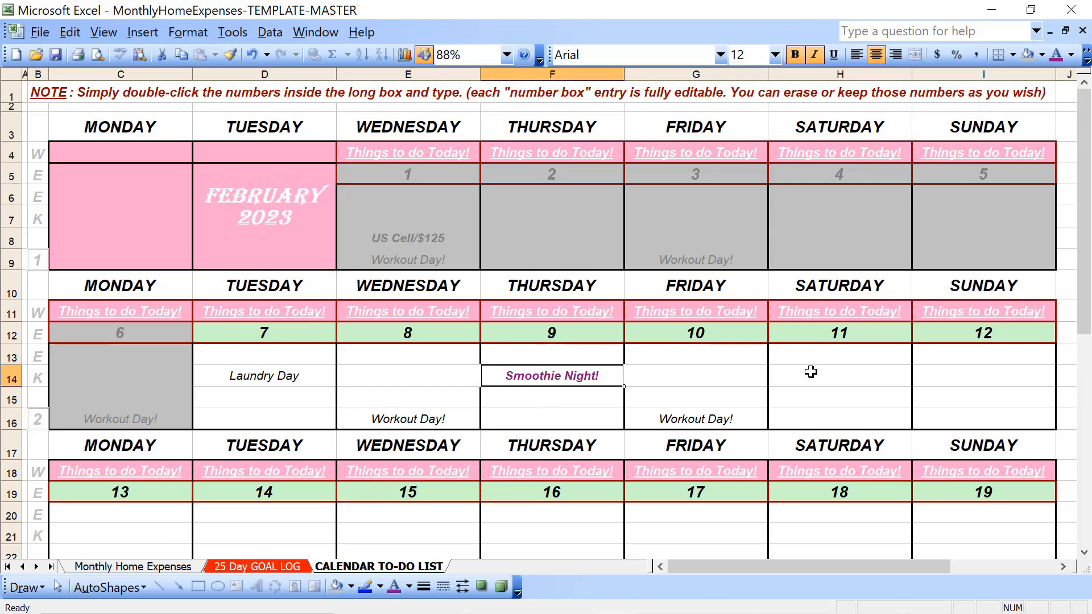
# Copy the formatted "Smoothie Night!" entry from F14 to H14 (Saturday 11) and D22 (Tuesday 14)
pyautogui.hotkey('ctrl', 'c')
pyautogui.press('Right')
pyautogui.press('Right')
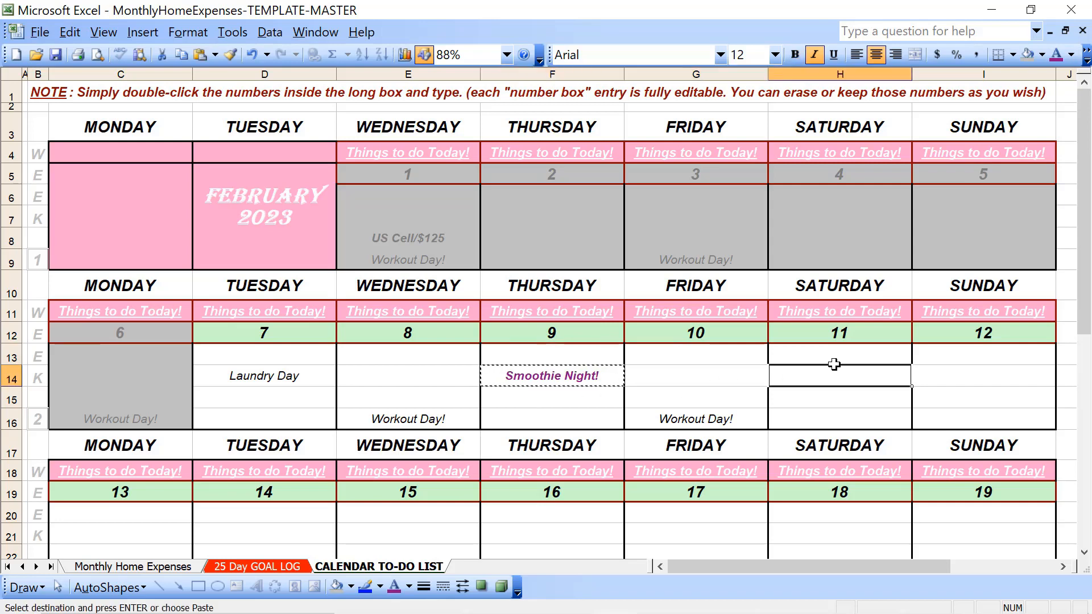
pyautogui.hotkey('ctrl', 'v')
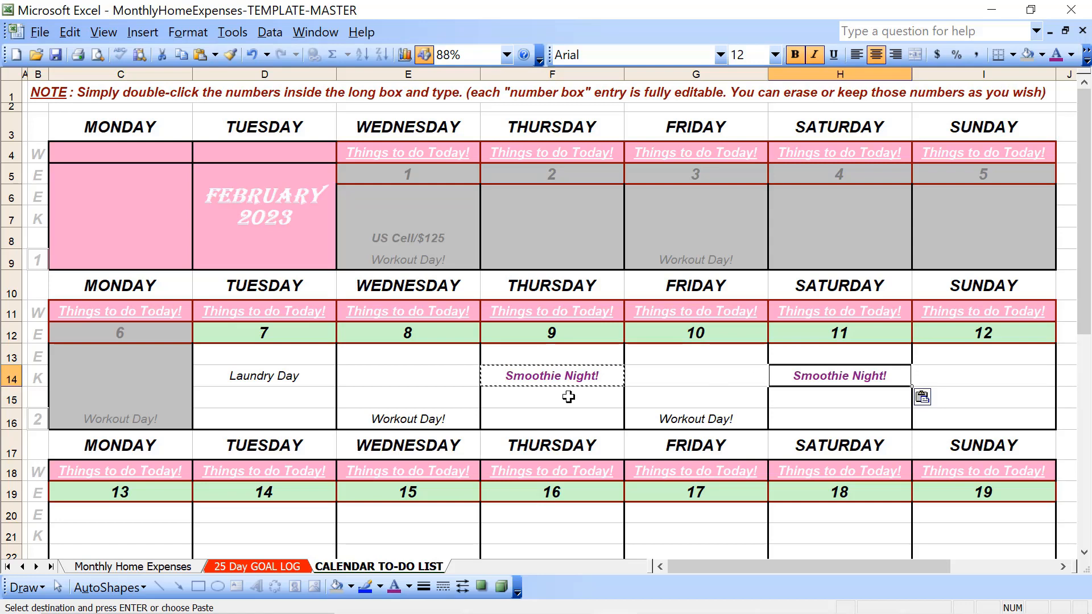
pyautogui.scroll(-2, 560, 398)
pyautogui.click(280, 422)
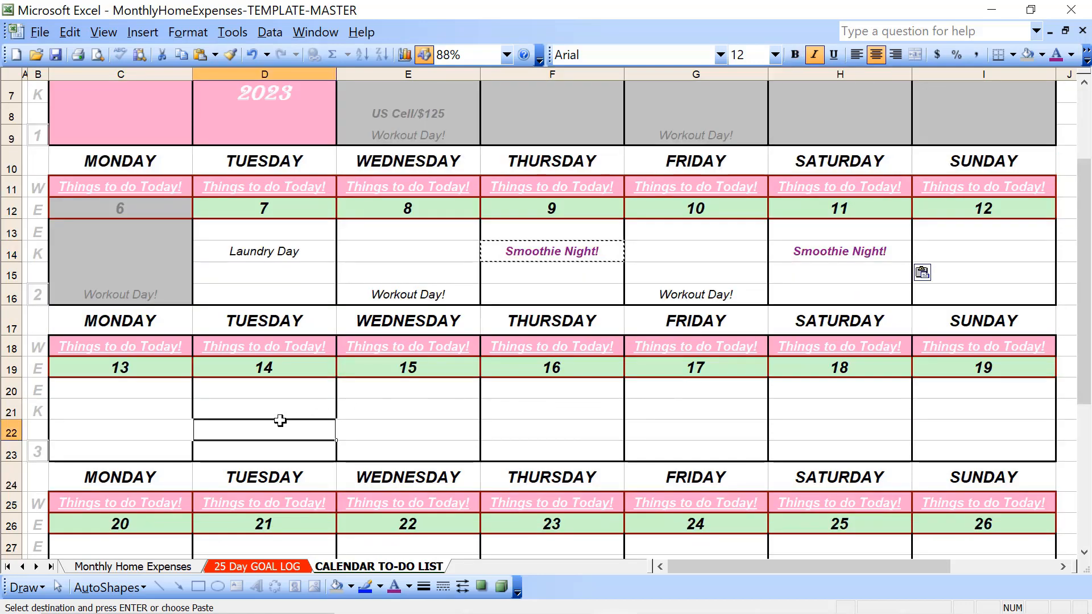
pyautogui.hotkey('ctrl', 'v')
pyautogui.press('Escape')
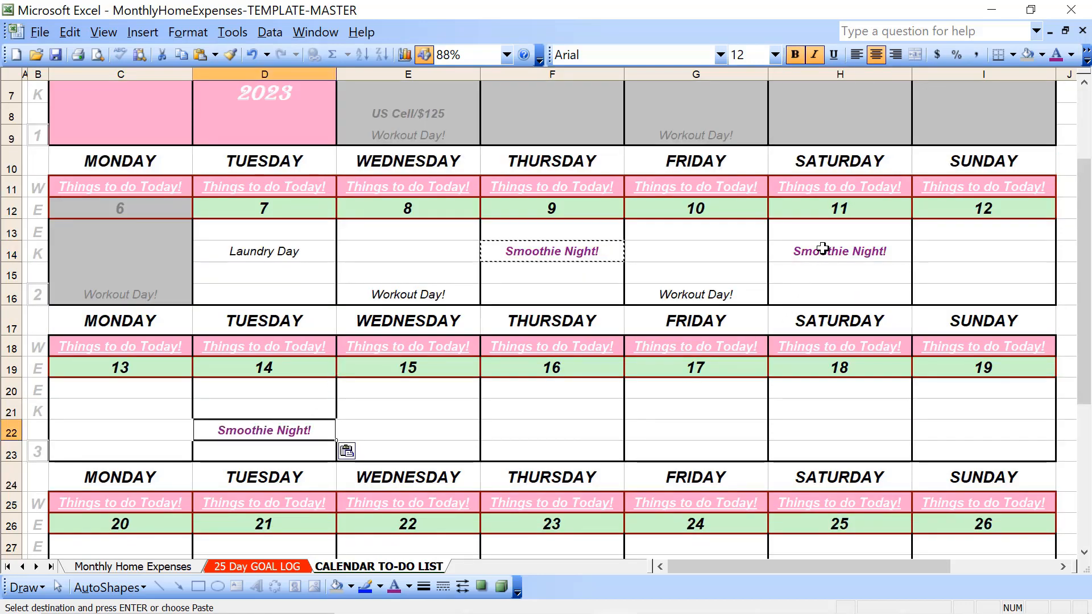
# Delete the "Smoothie Night!" entry from H14, in the Saturday 11 block
pyautogui.click(823, 248)
pyautogui.press('BackSpace')
pyautogui.click(823, 249)
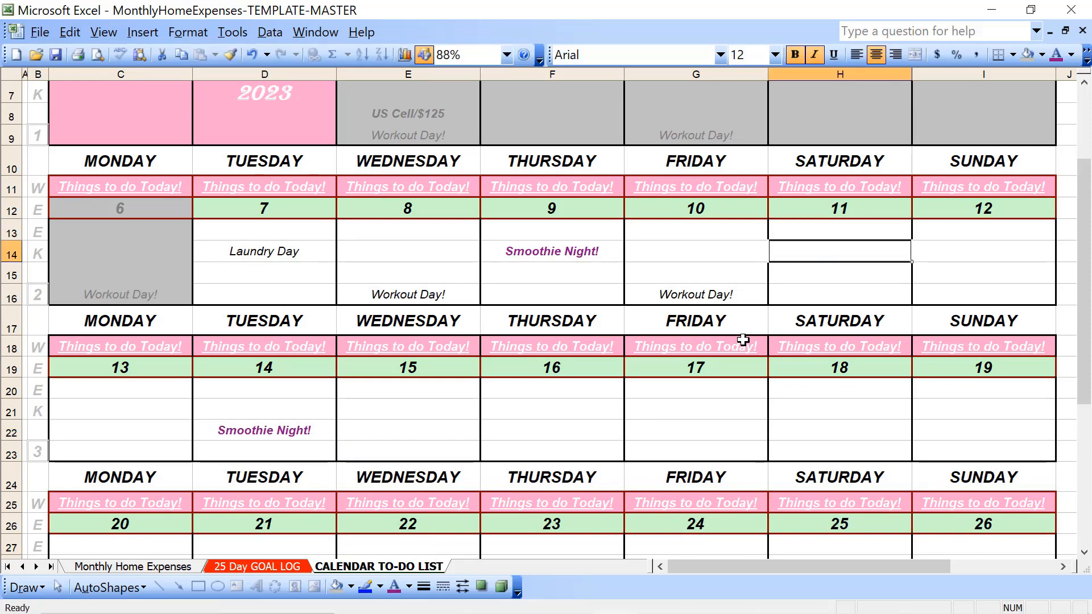
# Give the Monday 6 date cell (C12) the light green fill and the Automatic font colour
pyautogui.scroll(2, 742, 339)
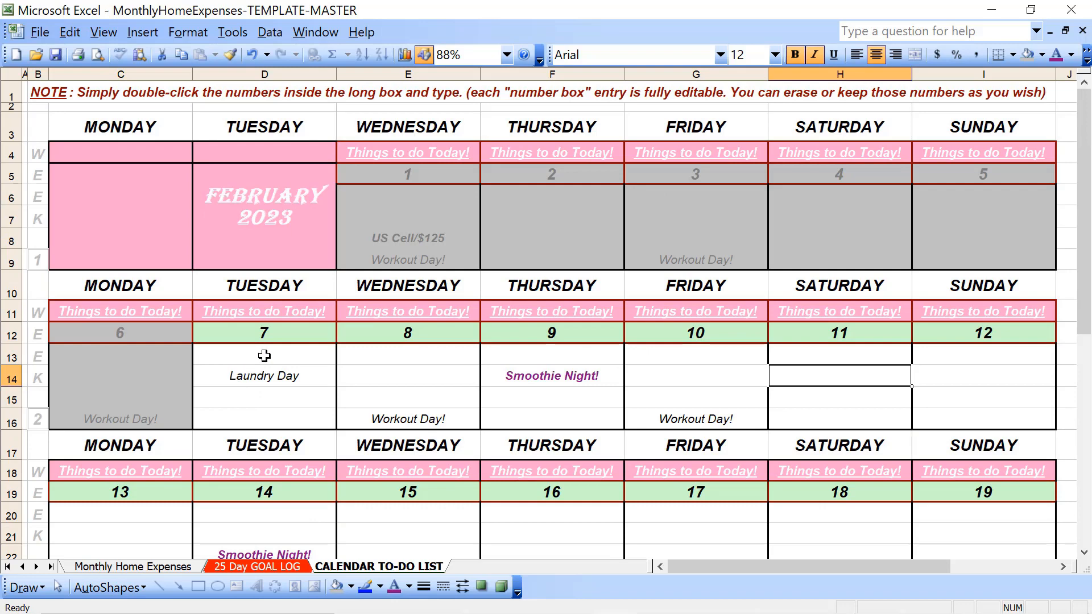
pyautogui.click(269, 334)
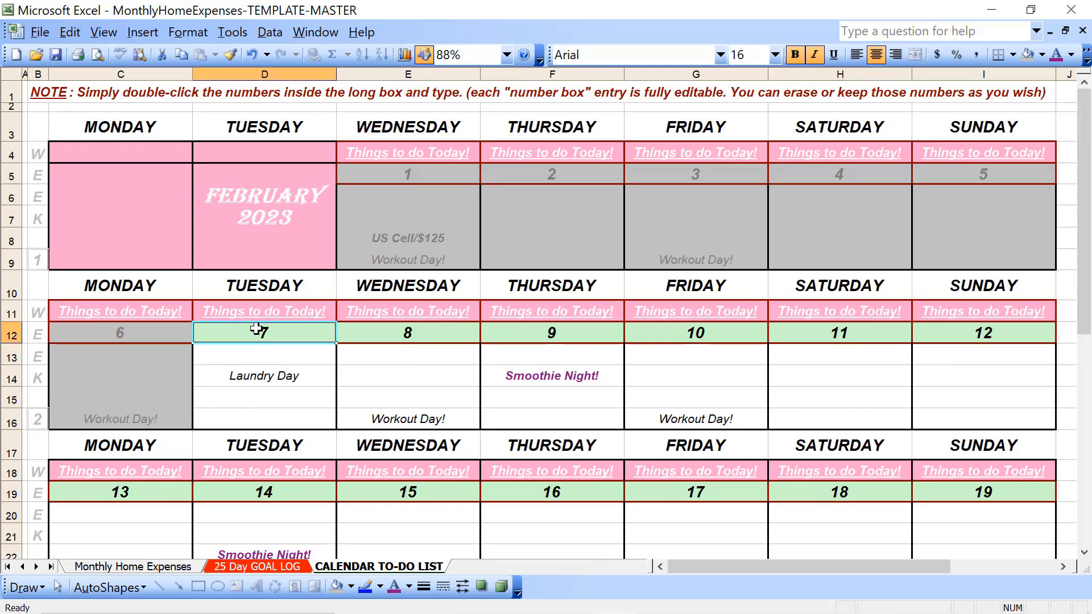
pyautogui.click(173, 336)
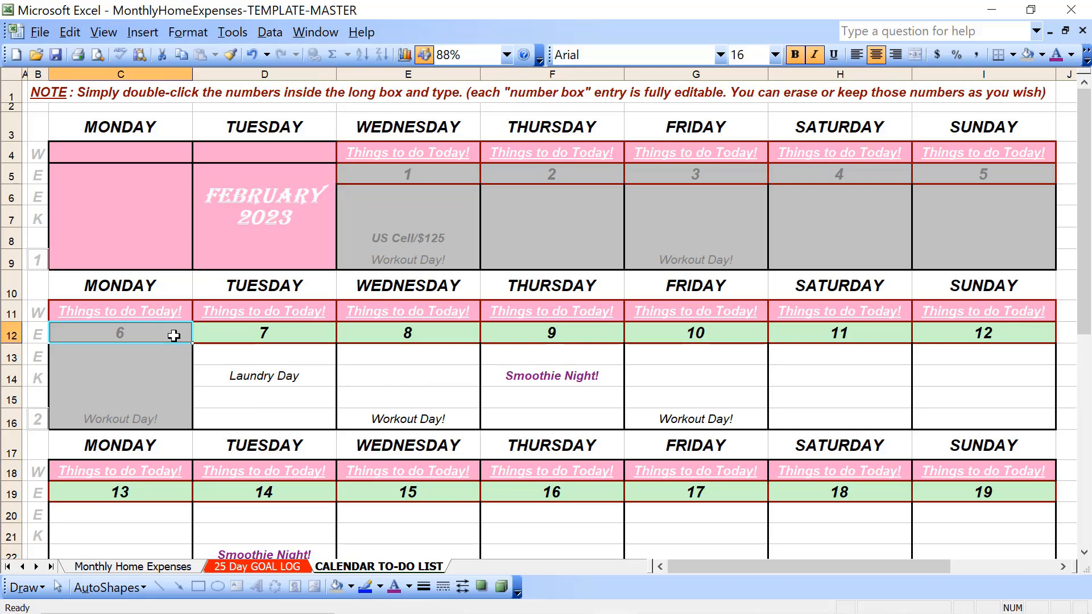
pyautogui.click(1041, 54)
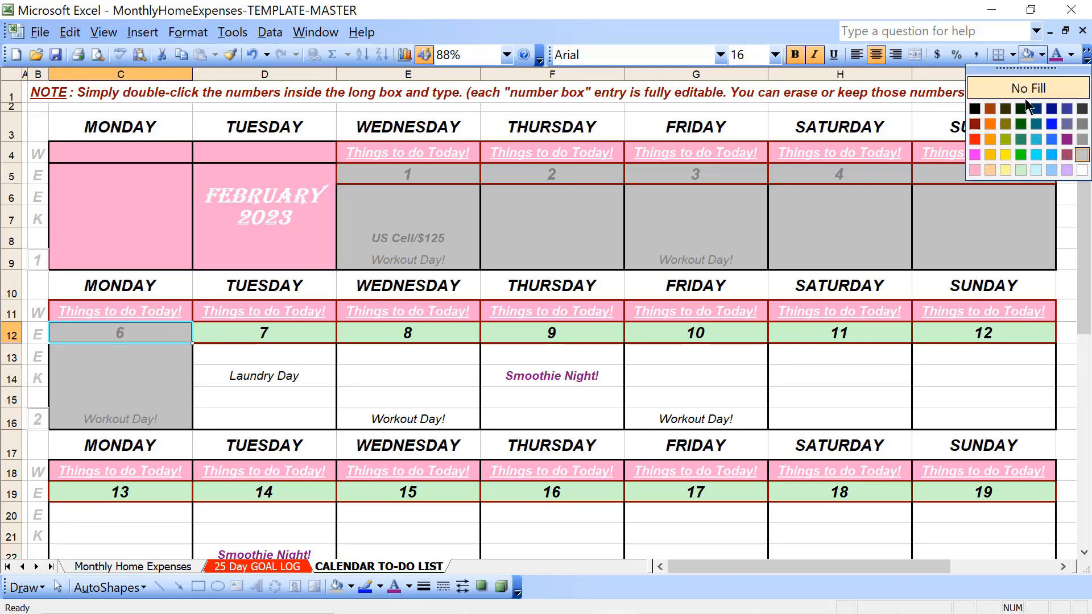
pyautogui.click(1021, 171)
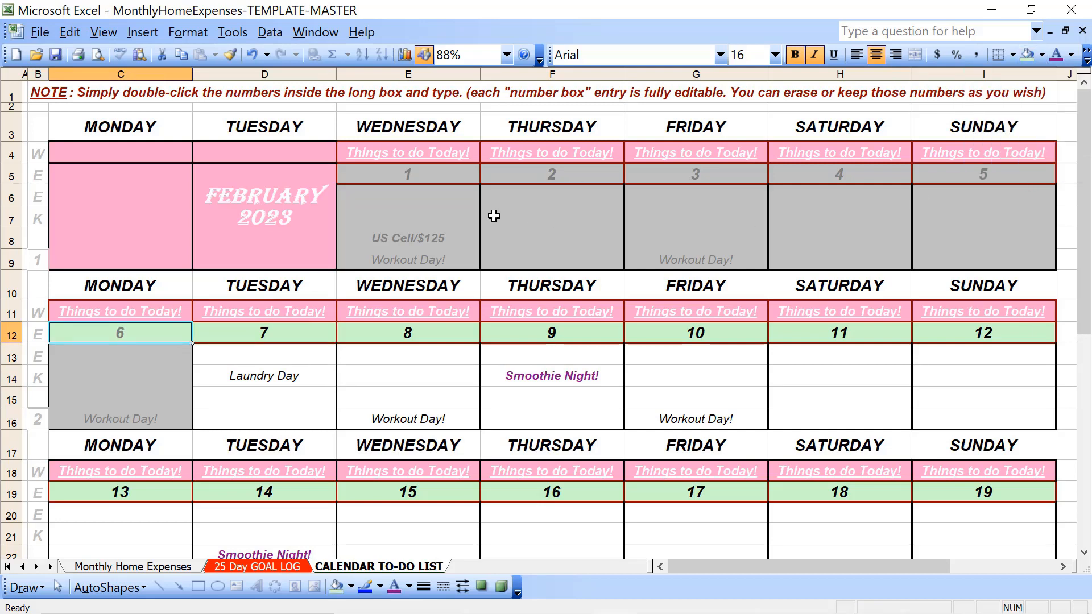
pyautogui.click(1071, 55)
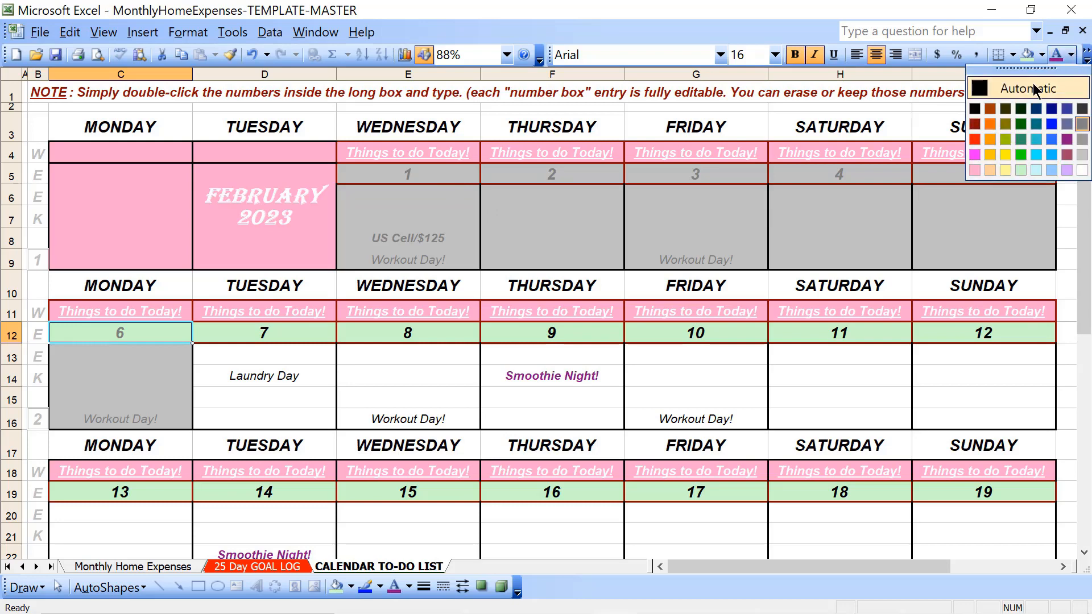
pyautogui.click(1033, 86)
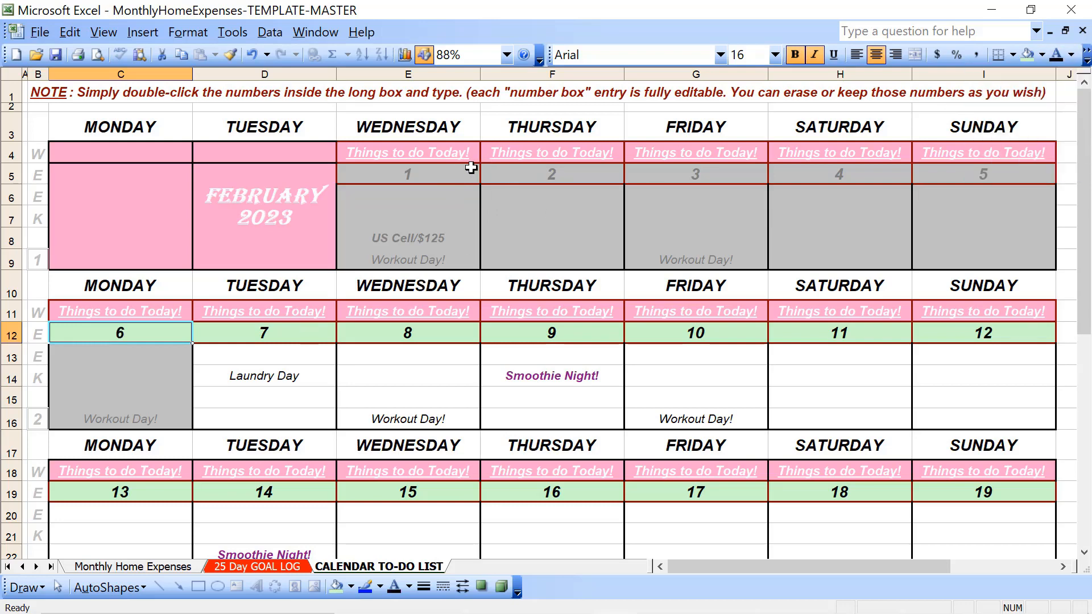
# Apply the same light green fill and Automatic font colour to the week 1 date cells, E5:I5
pyautogui.click(464, 172)
pyautogui.hotkey('shift', 'Right')
pyautogui.hotkey('shift', 'Right')
pyautogui.hotkey('shift', 'Right')
pyautogui.hotkey('shift', 'Right')
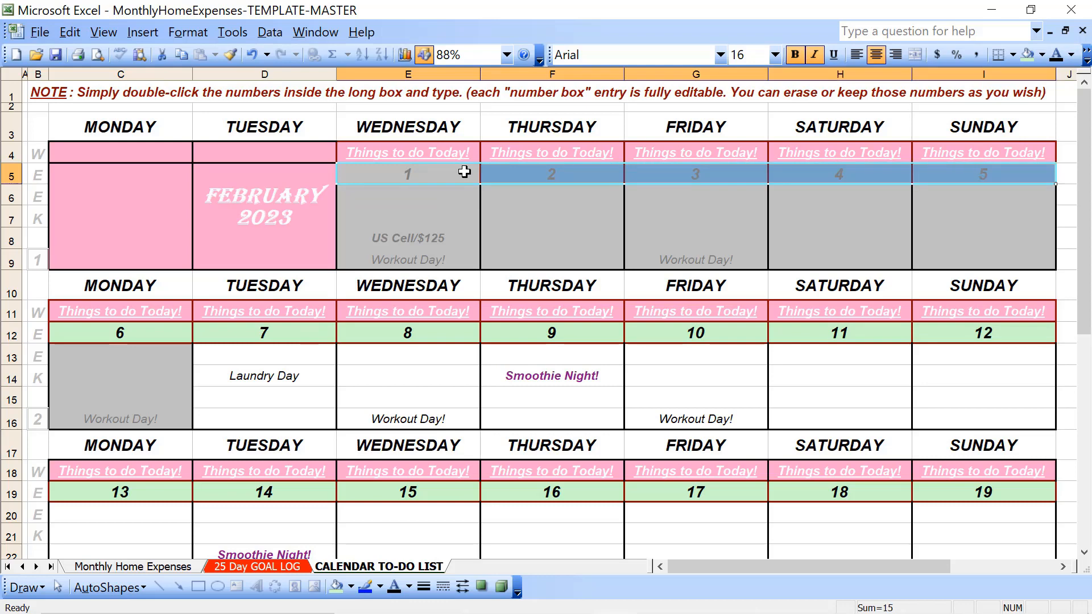
pyautogui.click(1027, 54)
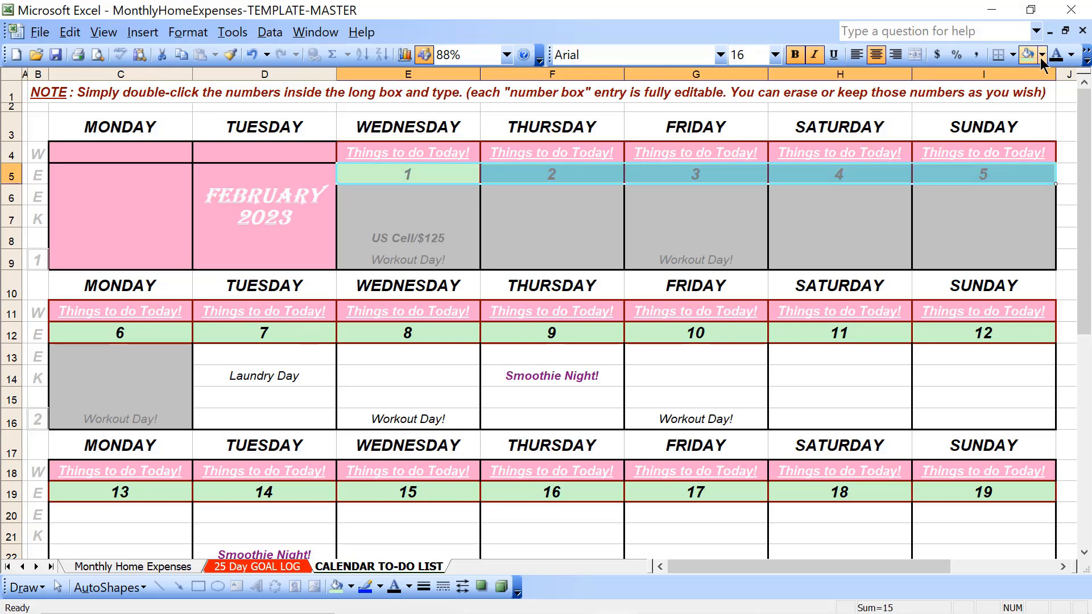
pyautogui.click(1057, 55)
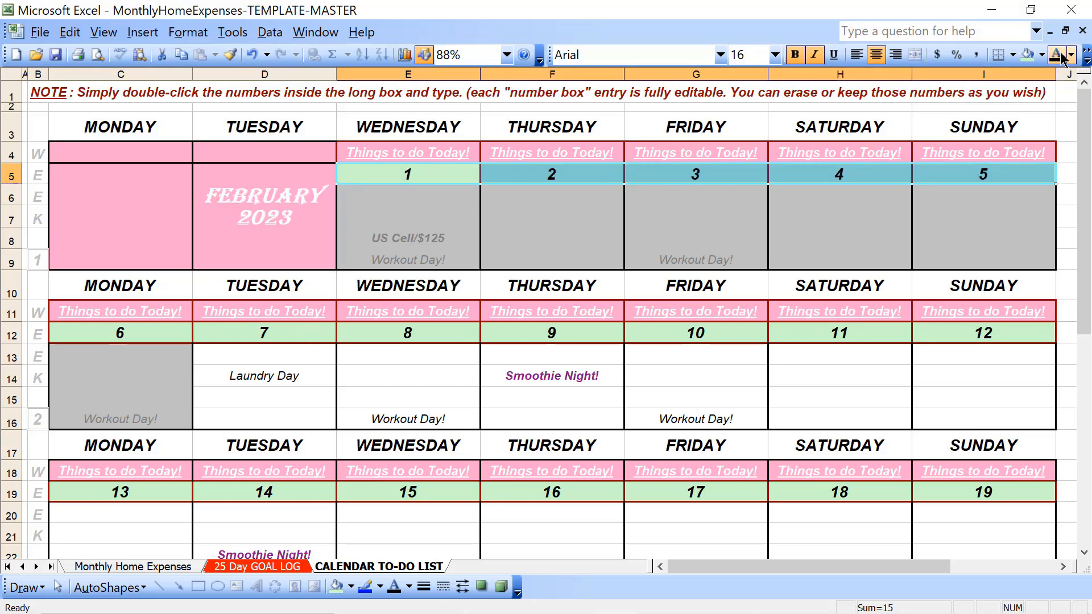
pyautogui.click(380, 388)
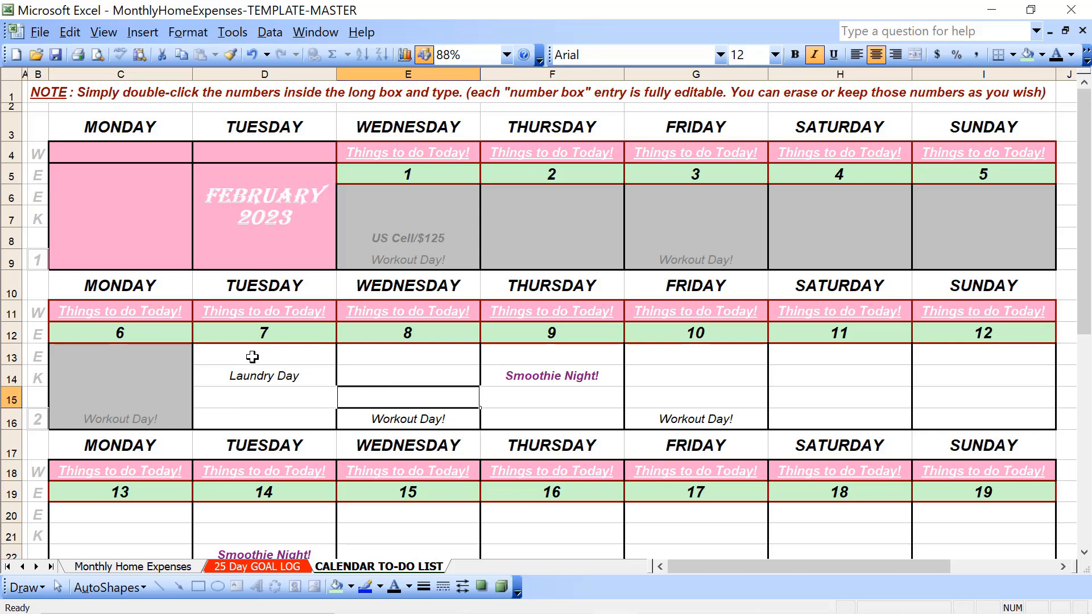
# Gray out the area below the Tuesday 7 and Wednesday 8 dates (D13:E16) with a light gray fill and Gray-50% font colour
pyautogui.moveTo(252, 357); pyautogui.dragTo(346, 417)
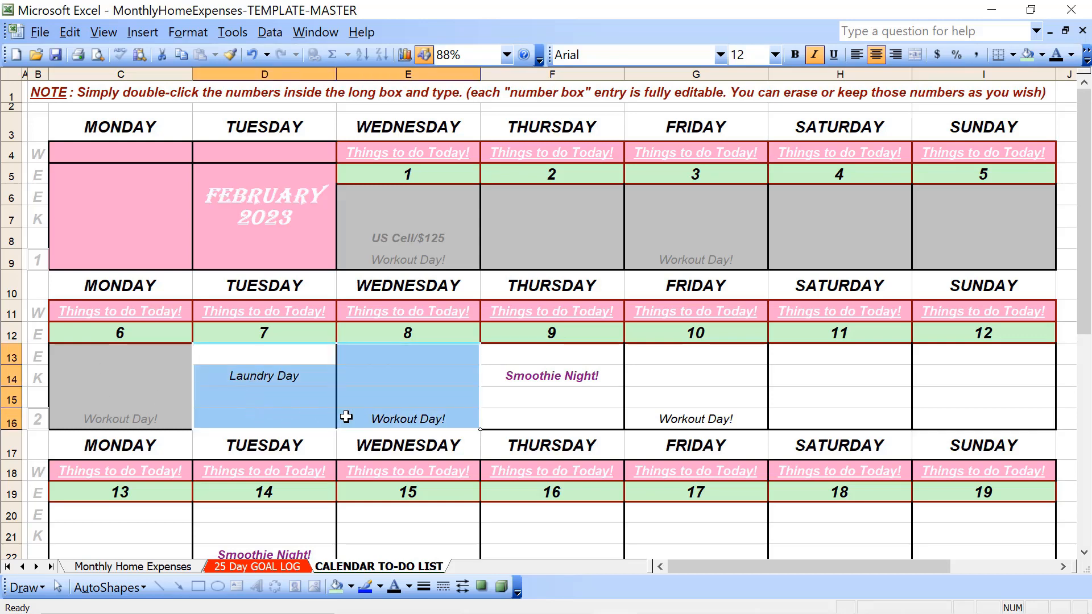
pyautogui.click(1041, 54)
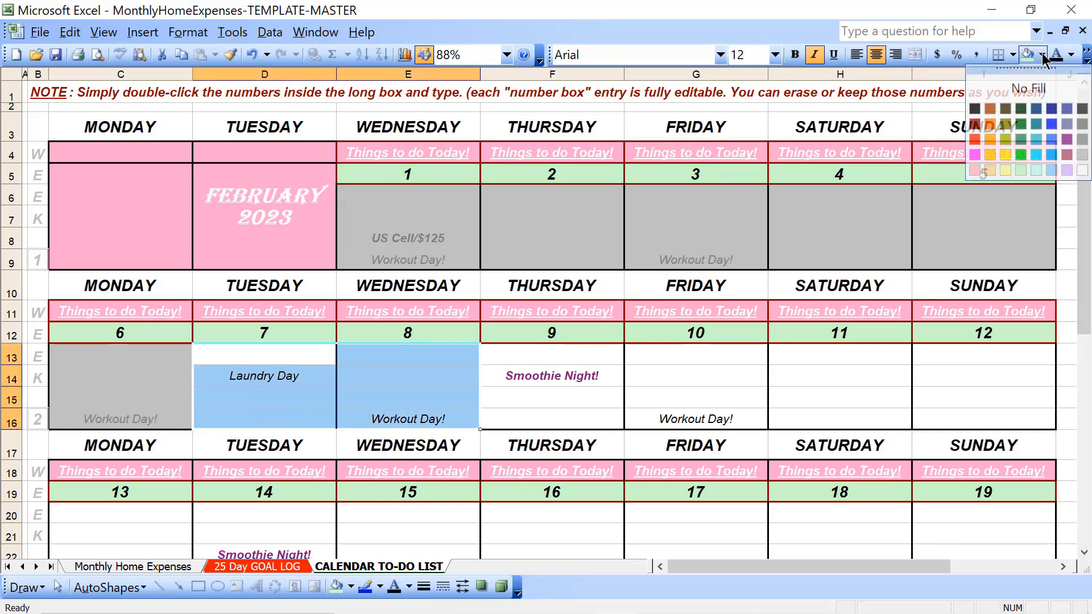
pyautogui.click(1082, 155)
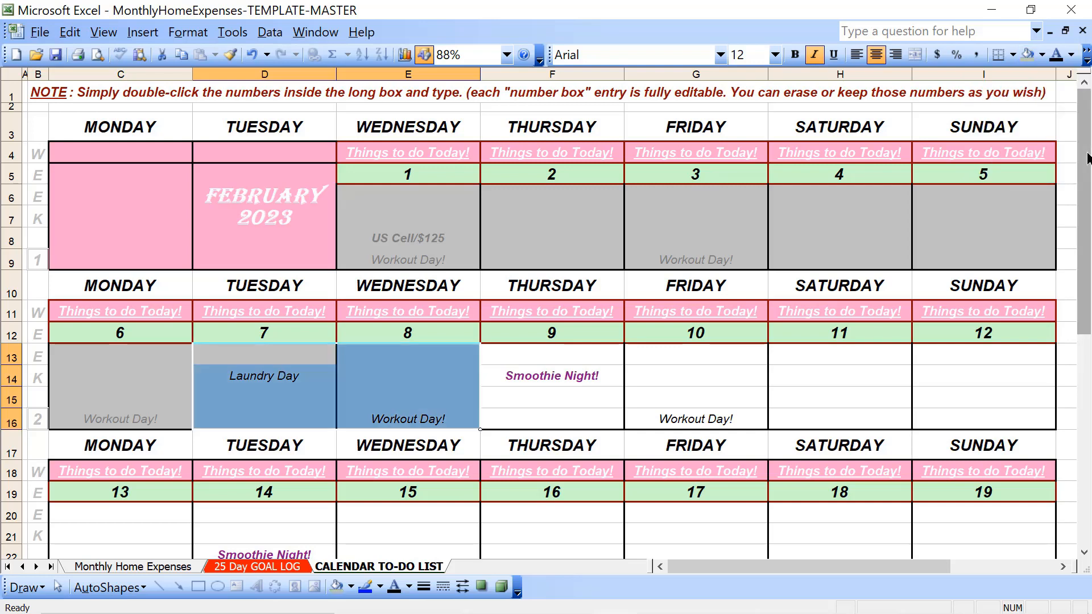
pyautogui.click(1071, 54)
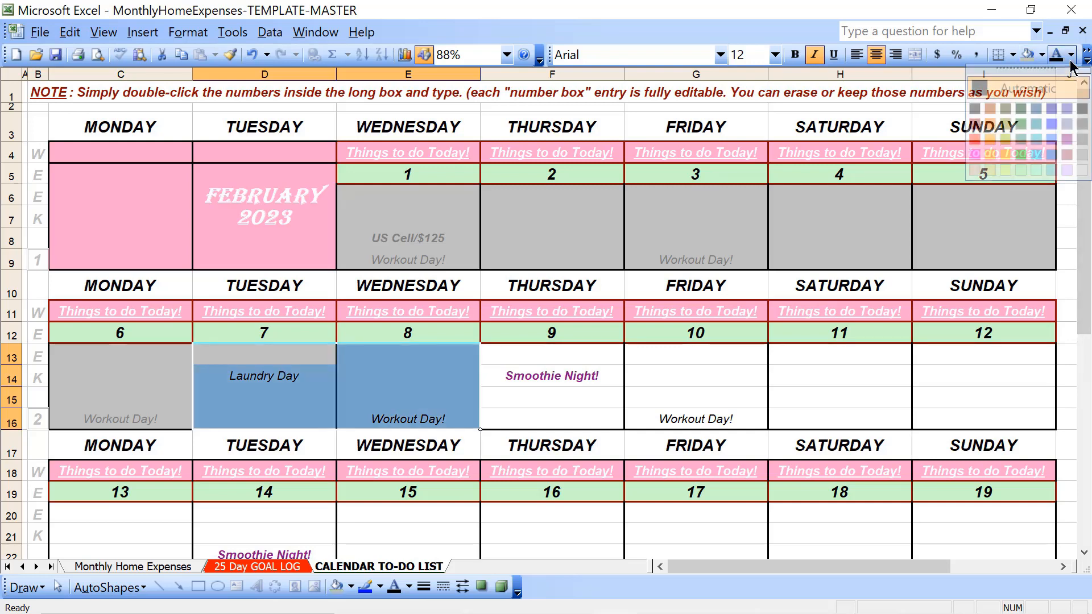
pyautogui.click(1082, 124)
pyautogui.click(578, 422)
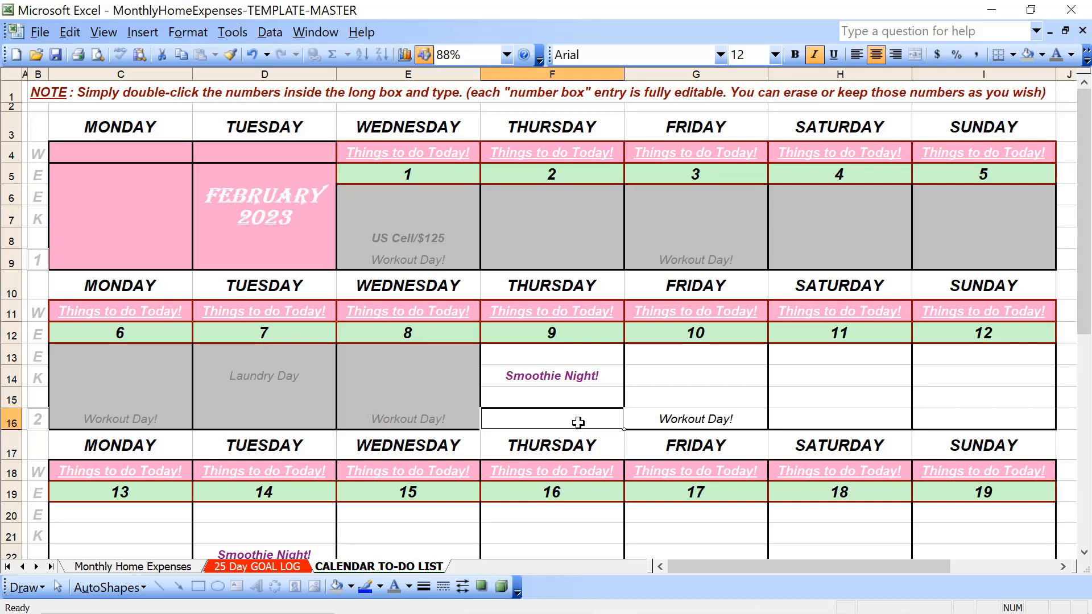